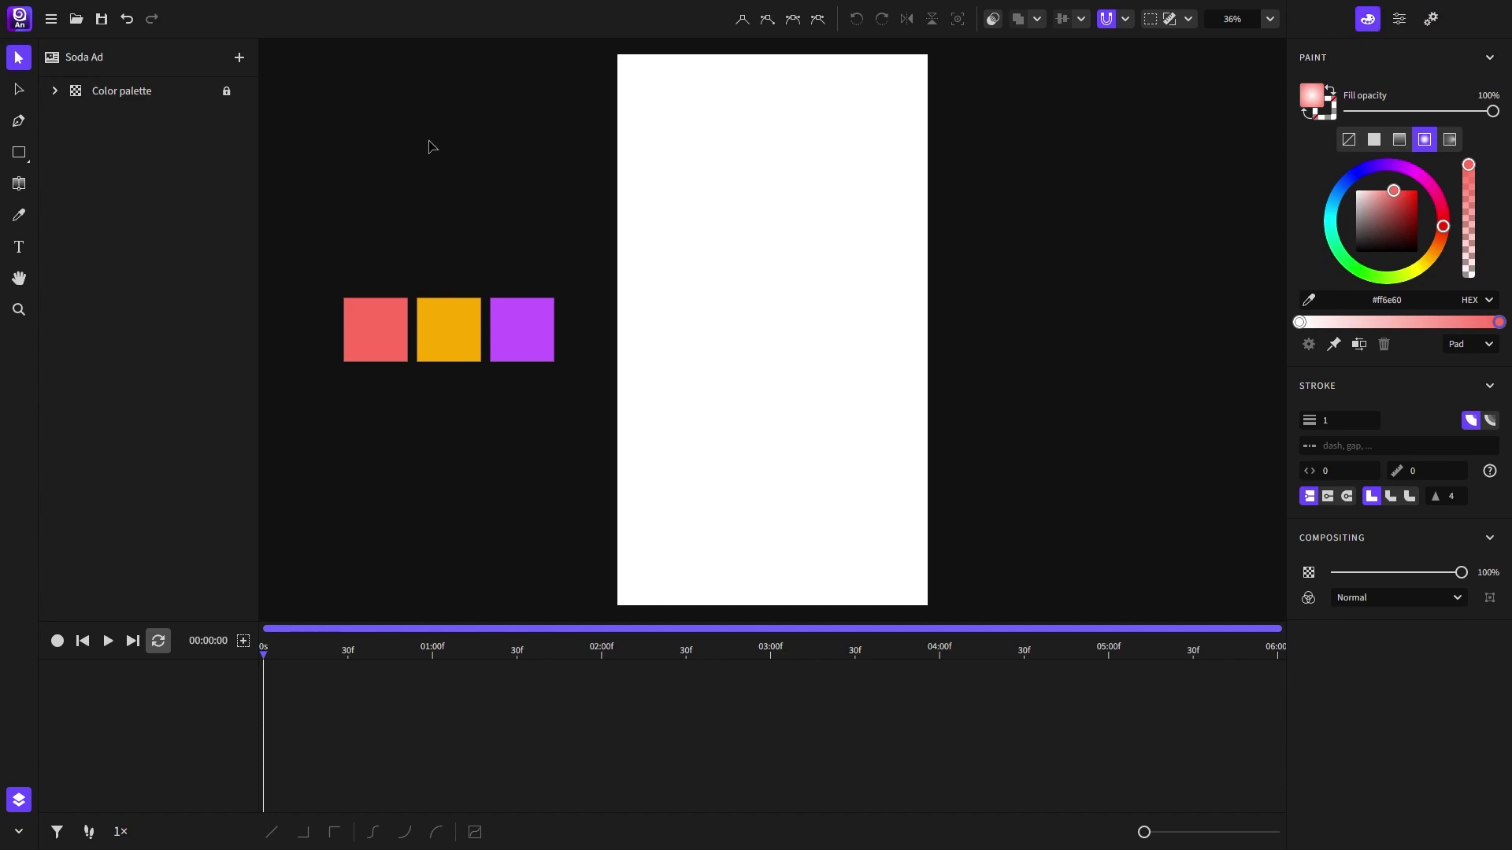
Step: Inspect the Purple and Red swatch layers inside the Color palette group, then collapse it
left_click(55, 91)
left_click(118, 117)
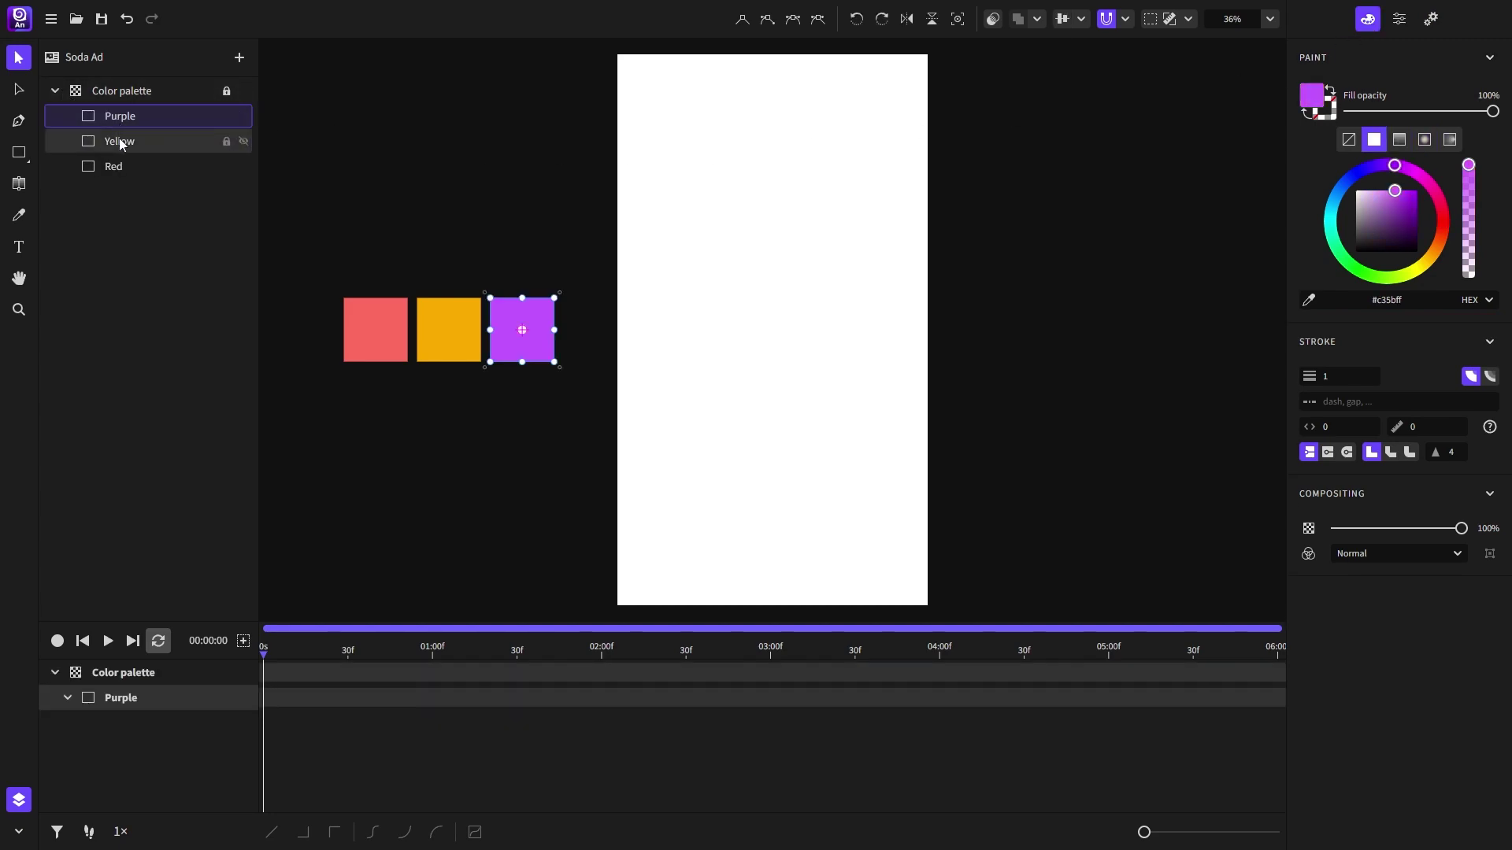
left_click(120, 164)
left_click(118, 117)
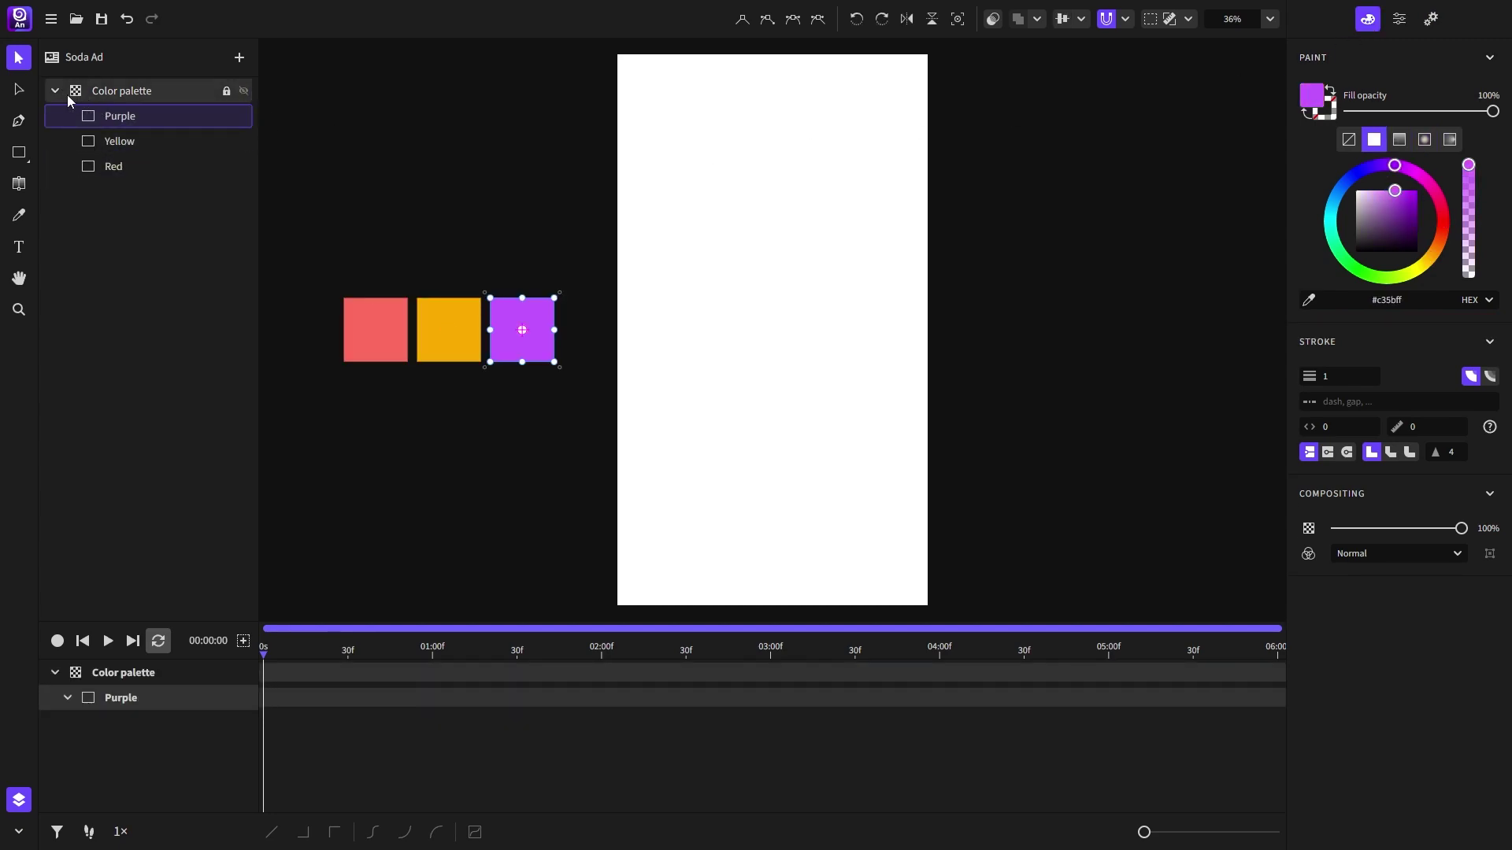
left_click(55, 91)
Step: Add a new empty layer and rename it 'Background'
left_click(237, 63)
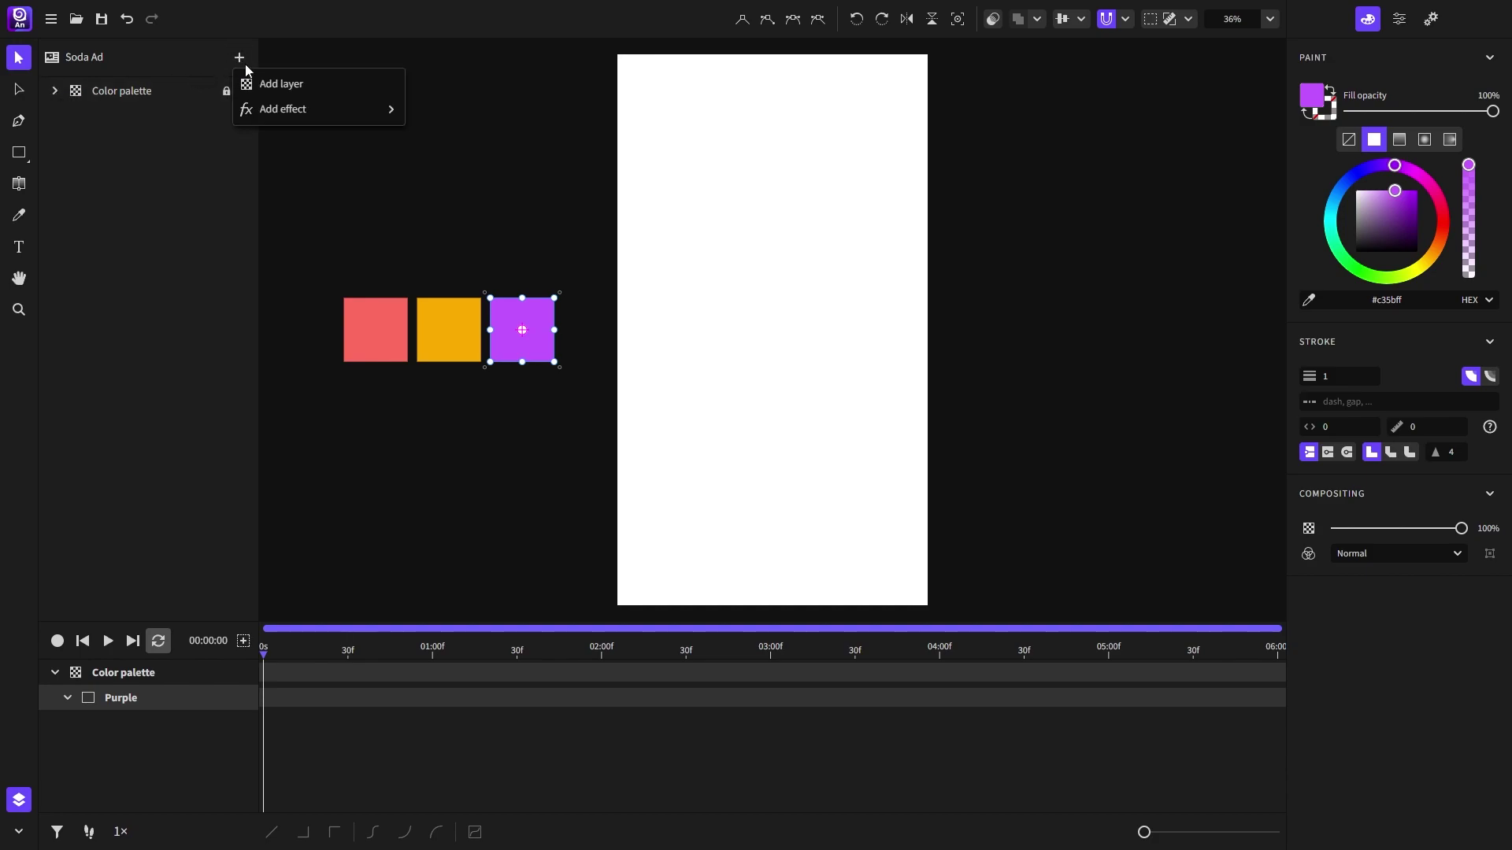
left_click(272, 78)
double_click(159, 89)
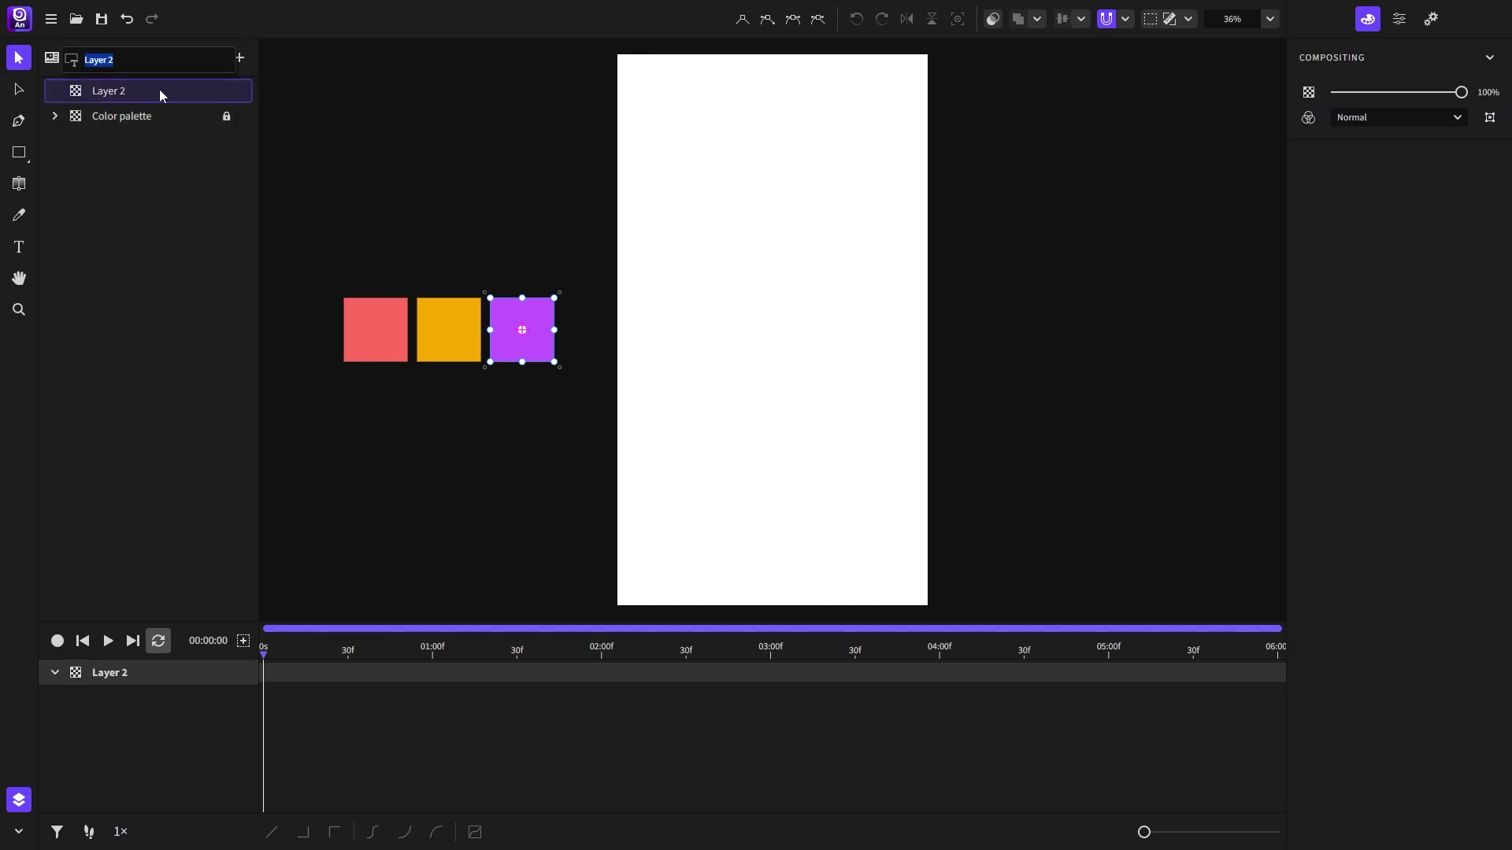
type("Background")
key("Return")
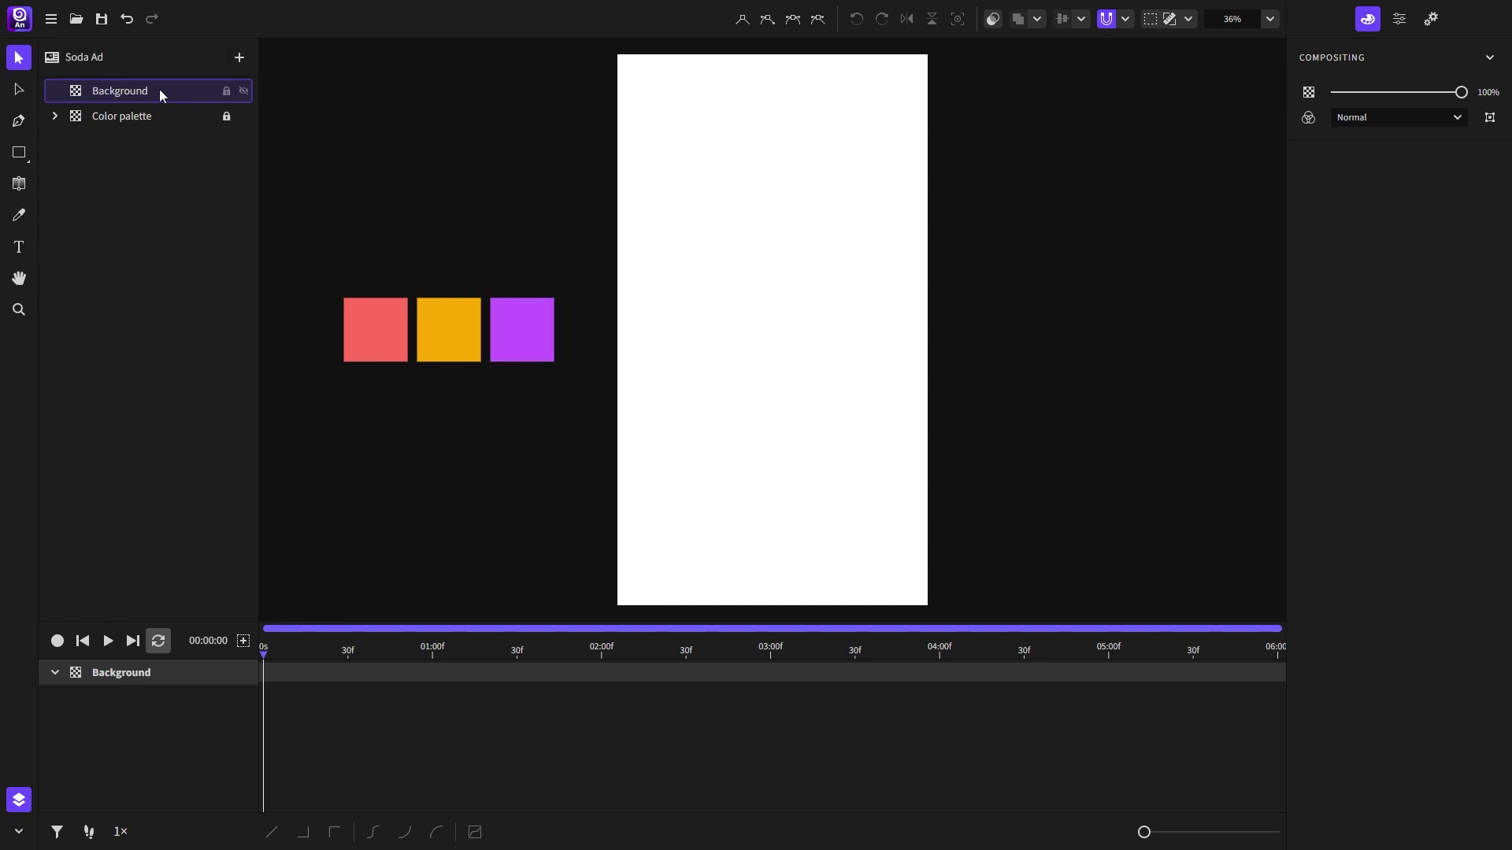
Step: Draw a full-artboard rectangle with a white-to-purple (#c35bff) radial gradient sampled from the swatch
left_click(24, 158)
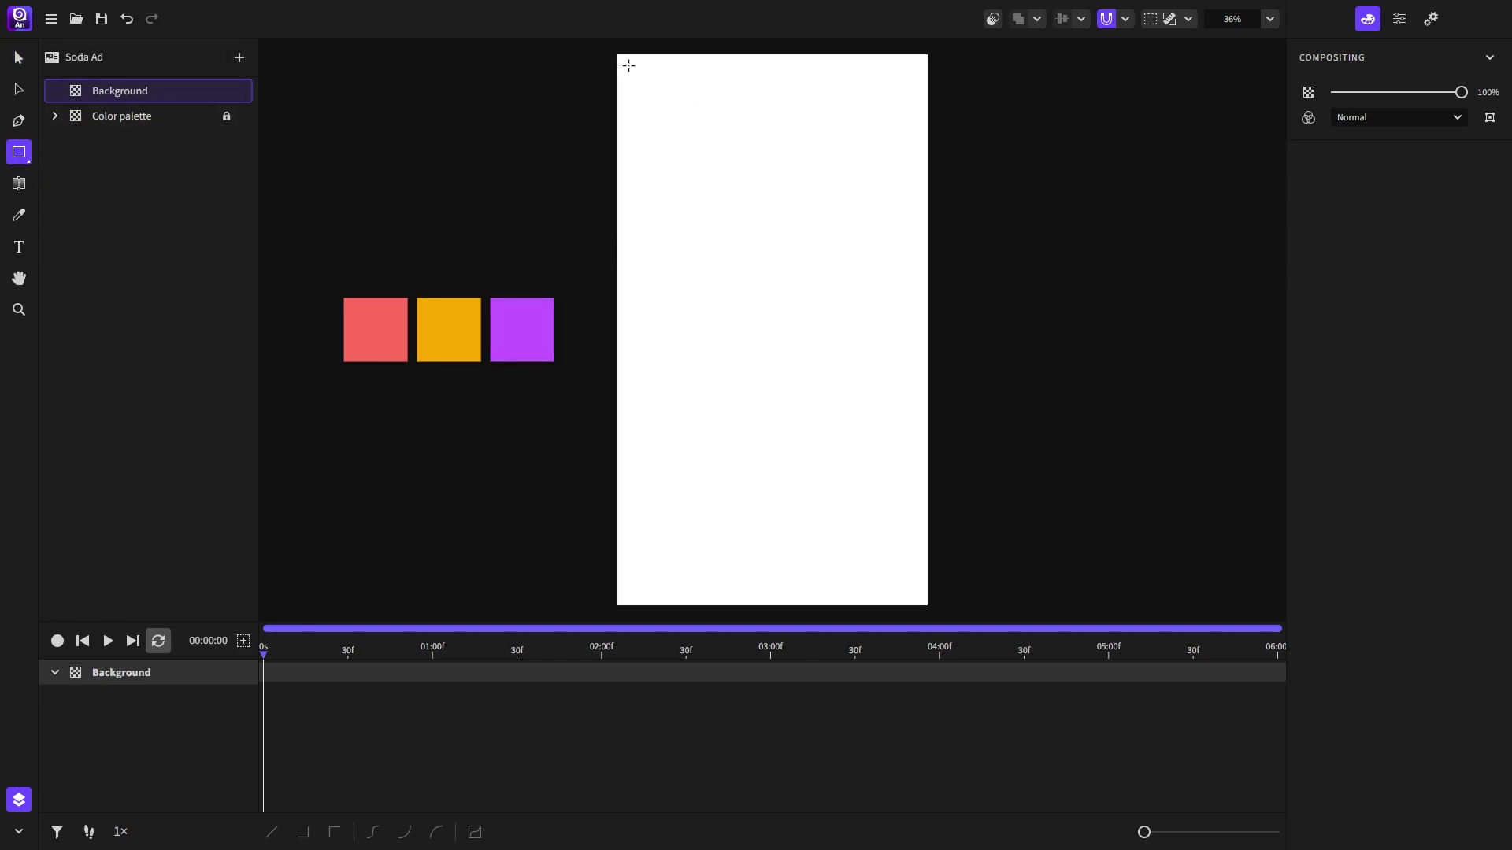
mouse_move(617, 54)
left_mouse_down()
mouse_move(844, 362)
mouse_move(911, 594)
mouse_move(931, 609)
left_mouse_up()
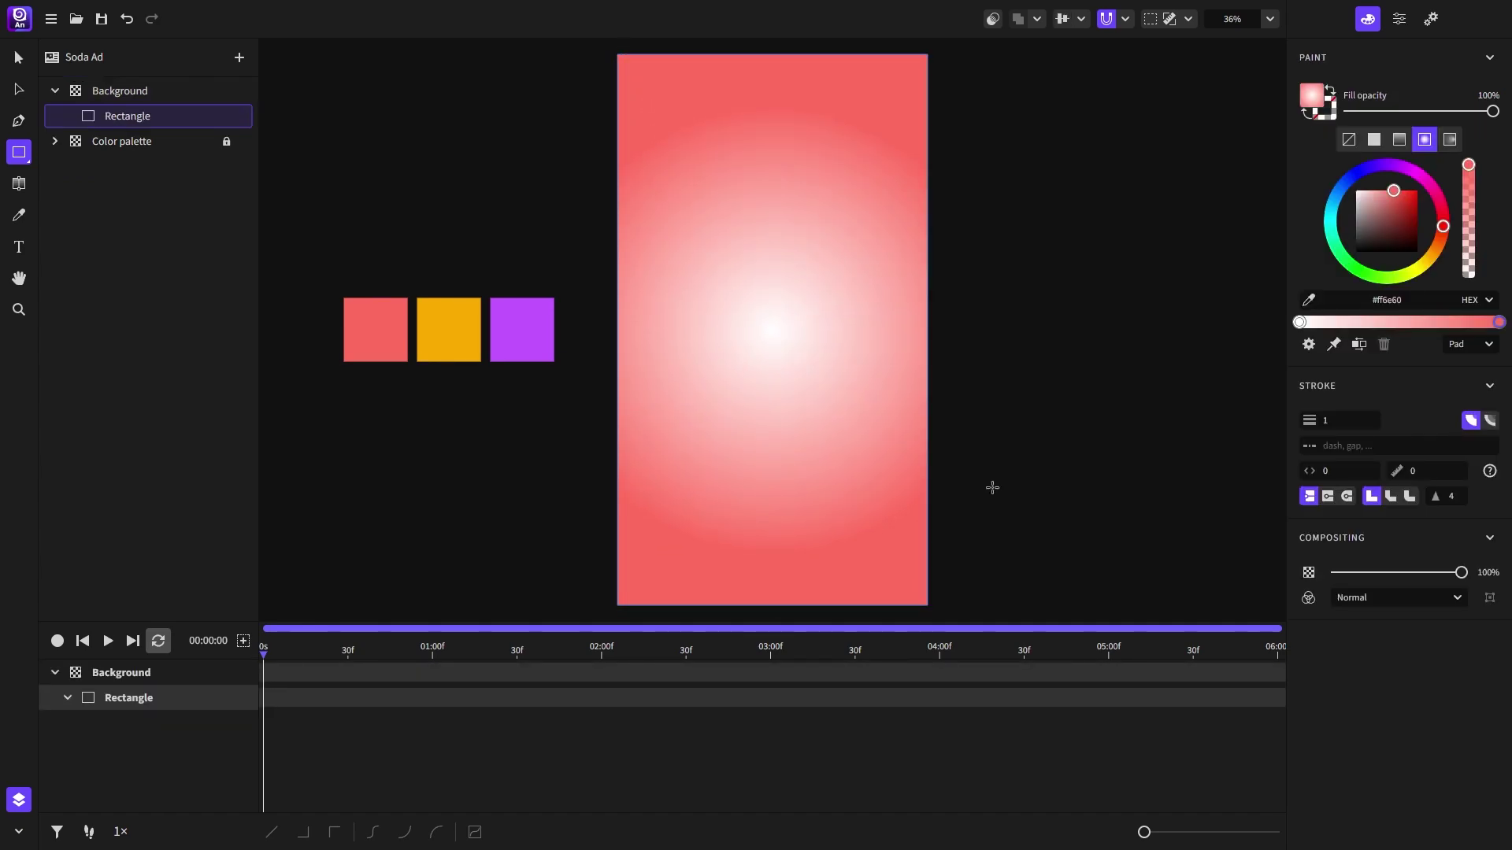
left_click(1309, 300)
left_click(523, 335)
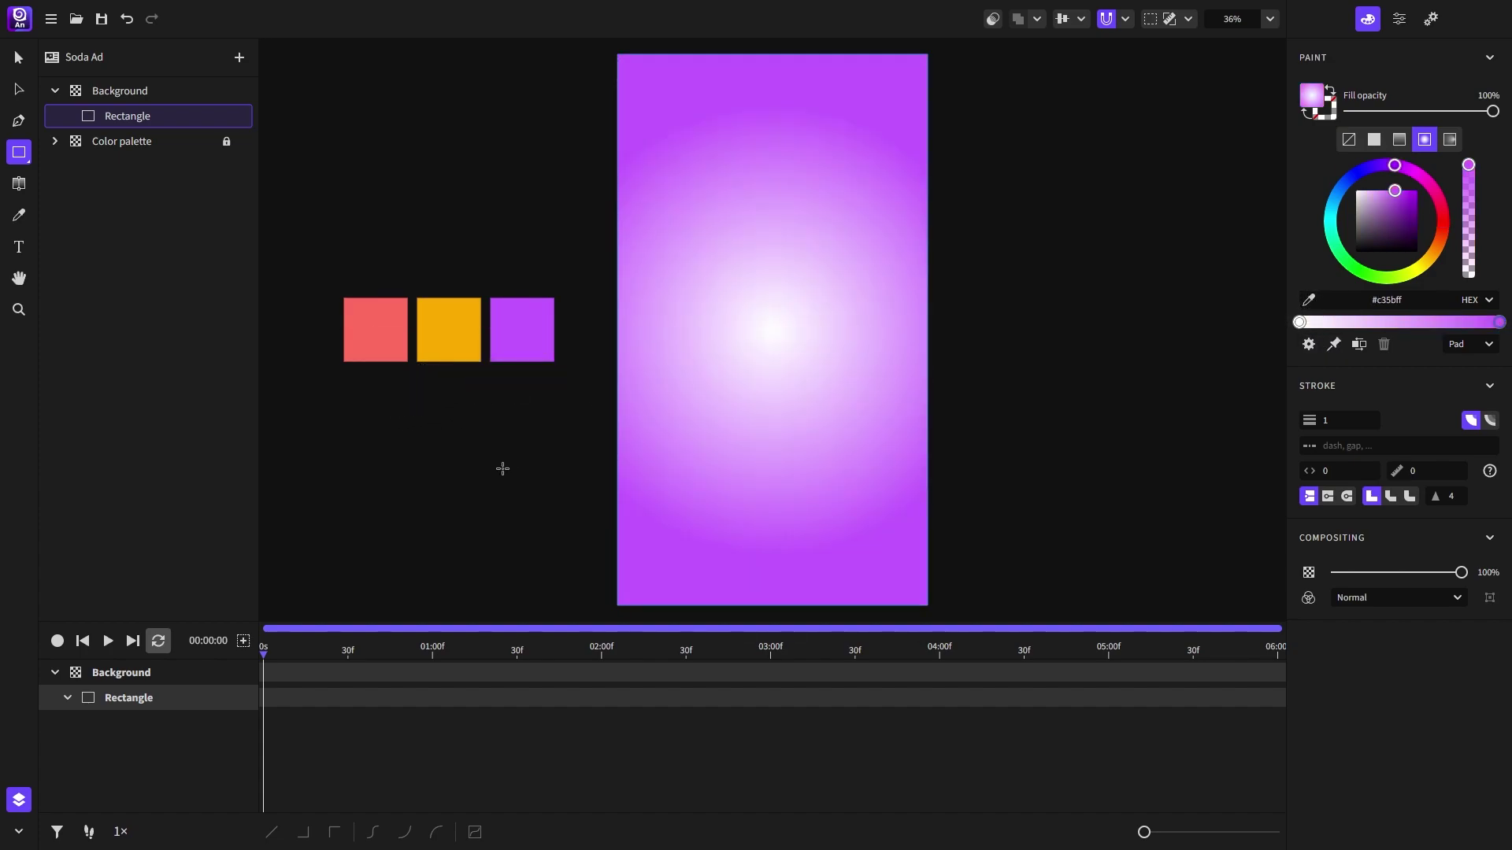
Step: Add a Fill Color track and key the red swatch (#ff6e60) at 30f
left_click(243, 641)
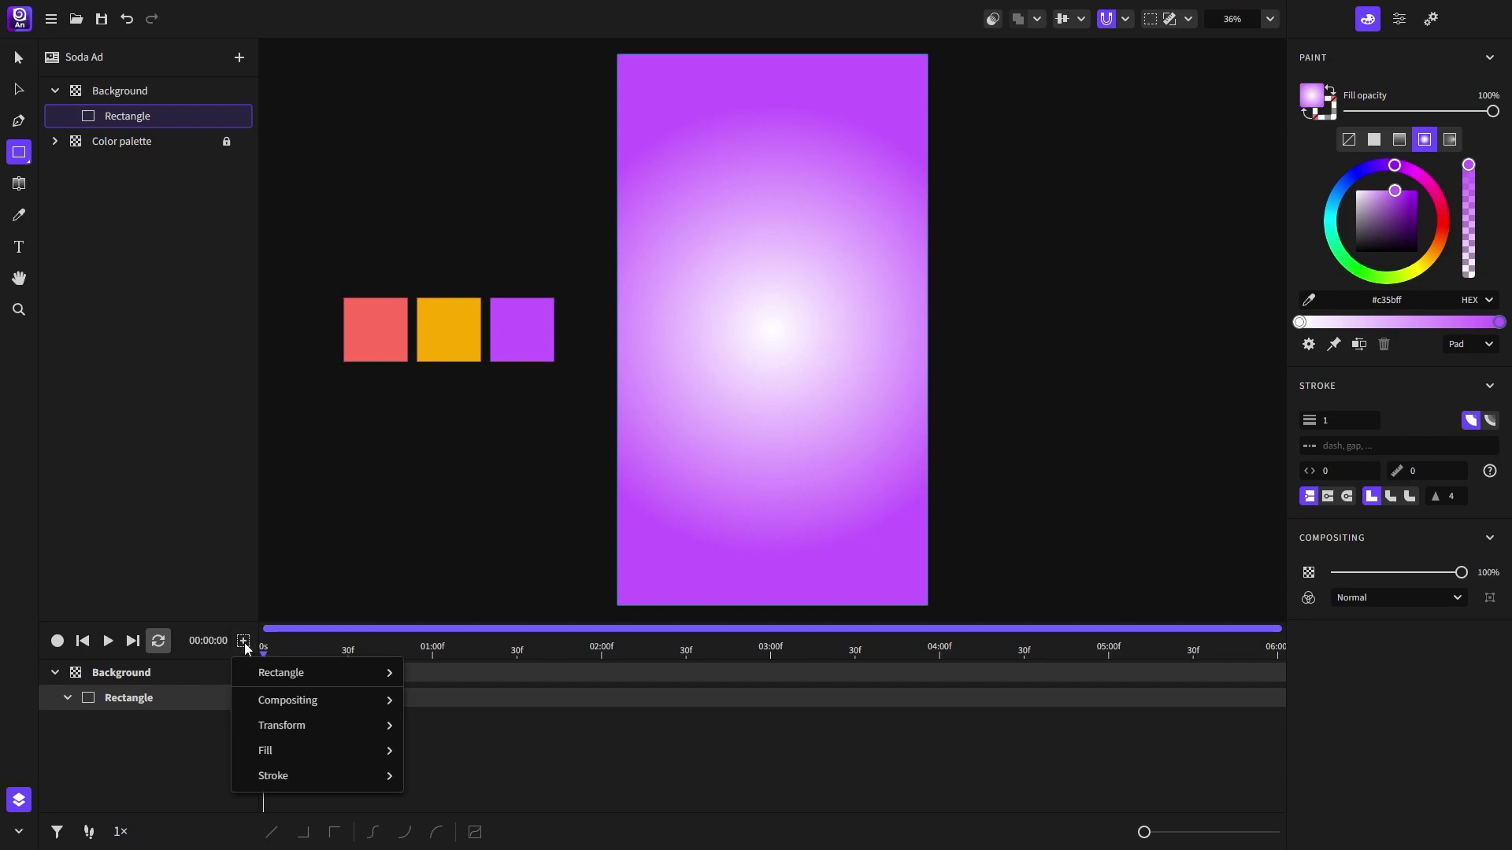
mouse_move(287, 751)
left_click(460, 751)
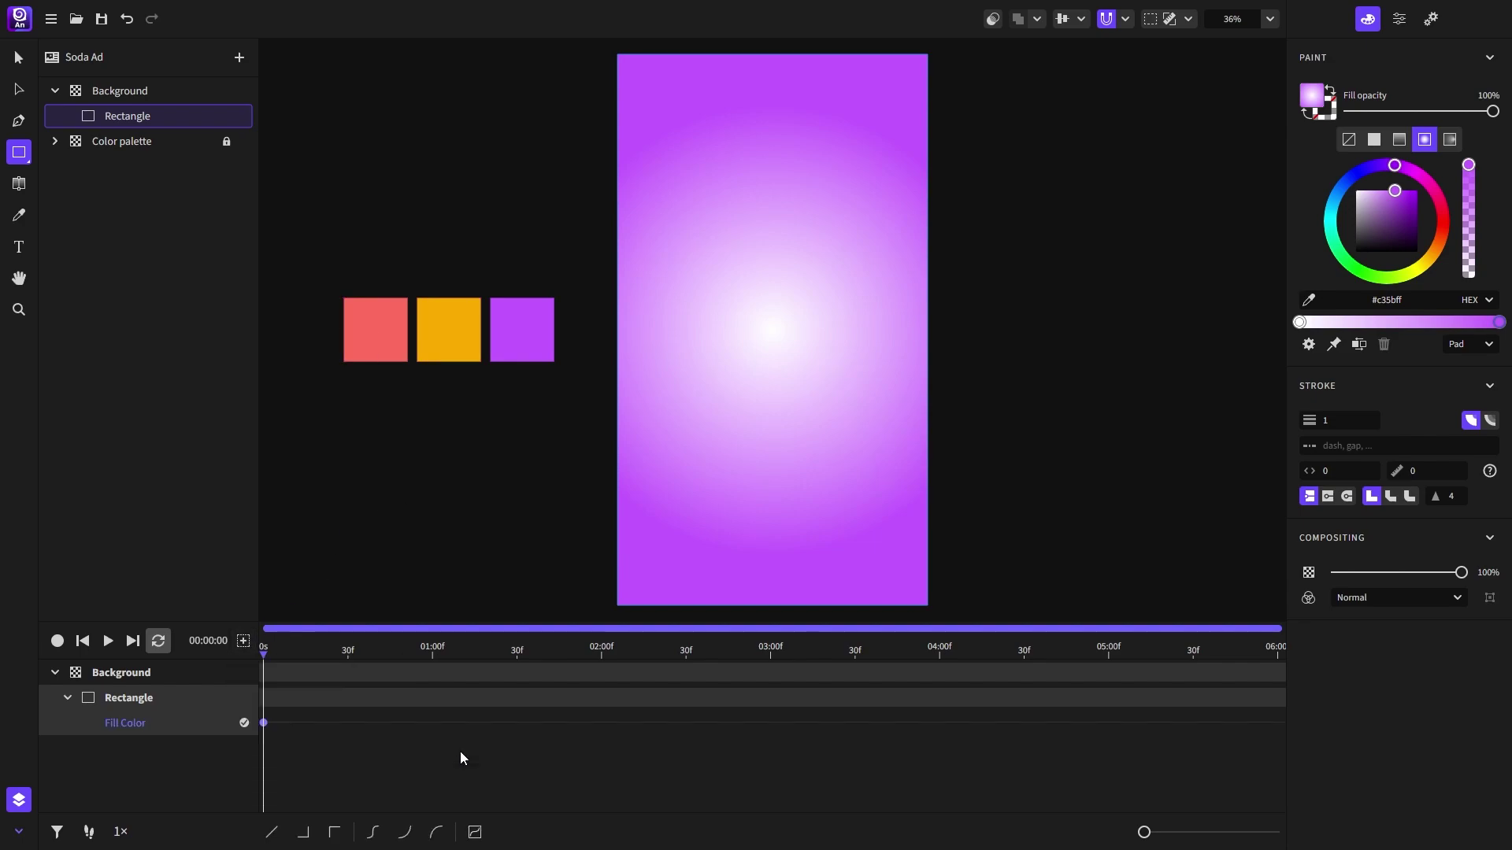
left_click_drag(287, 653, 350, 654)
left_click(1310, 304)
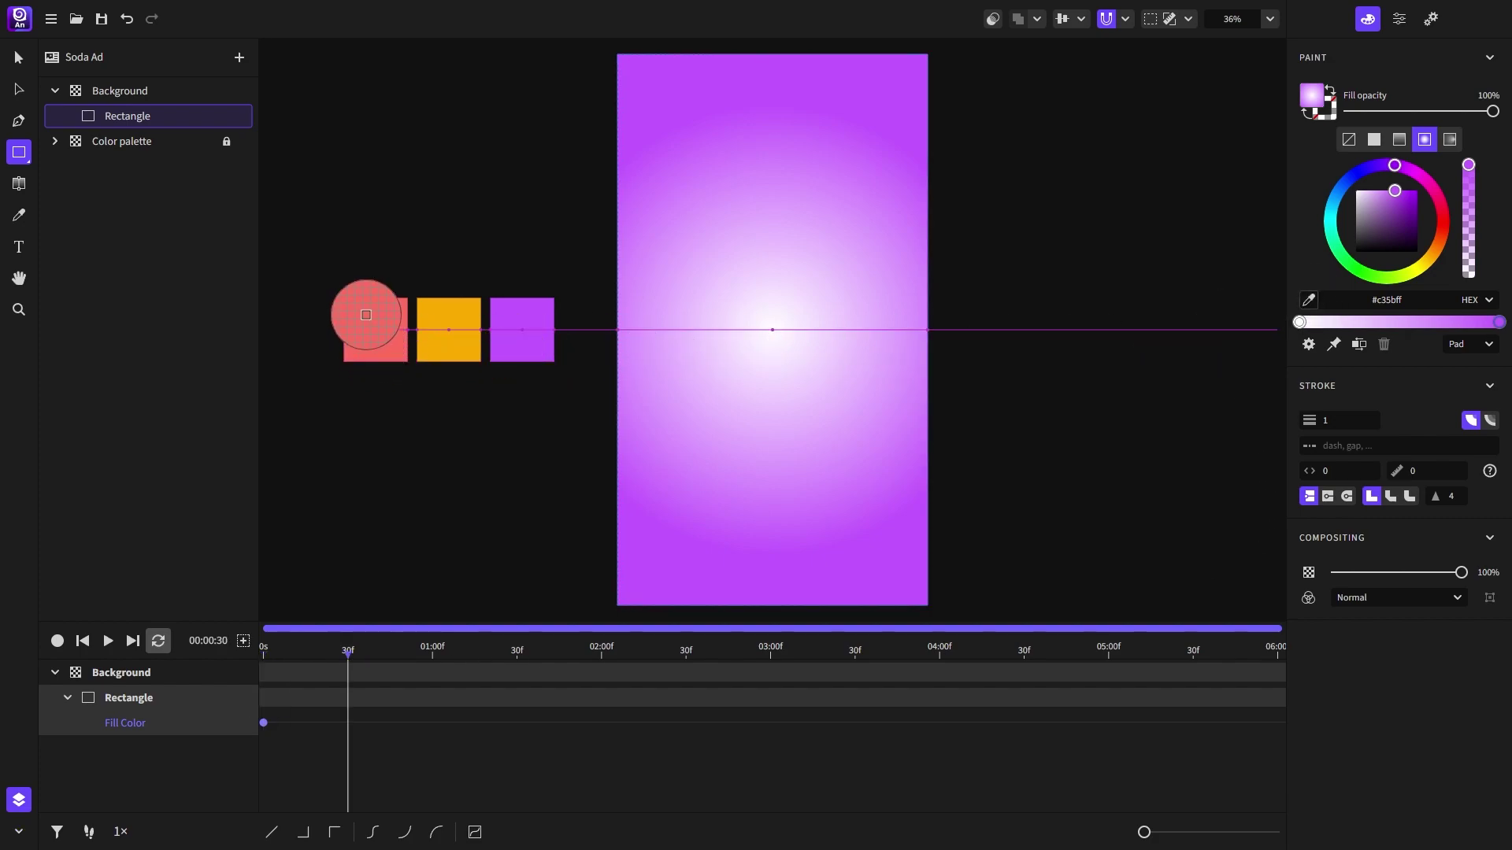
left_click(376, 313)
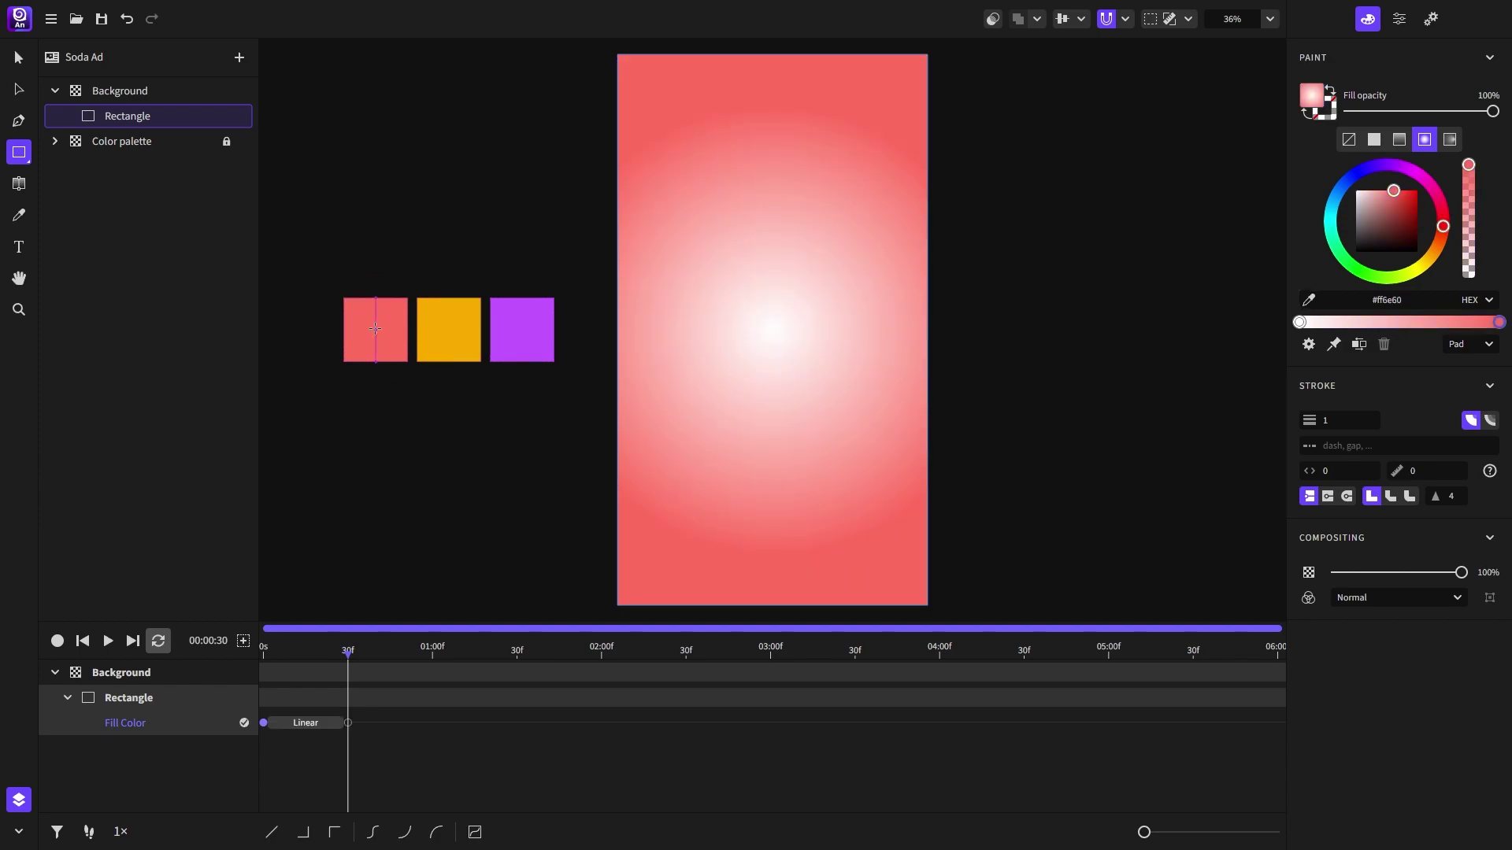
Step: Preview the purple-to-red change and make that first transition ease out
left_click(265, 650)
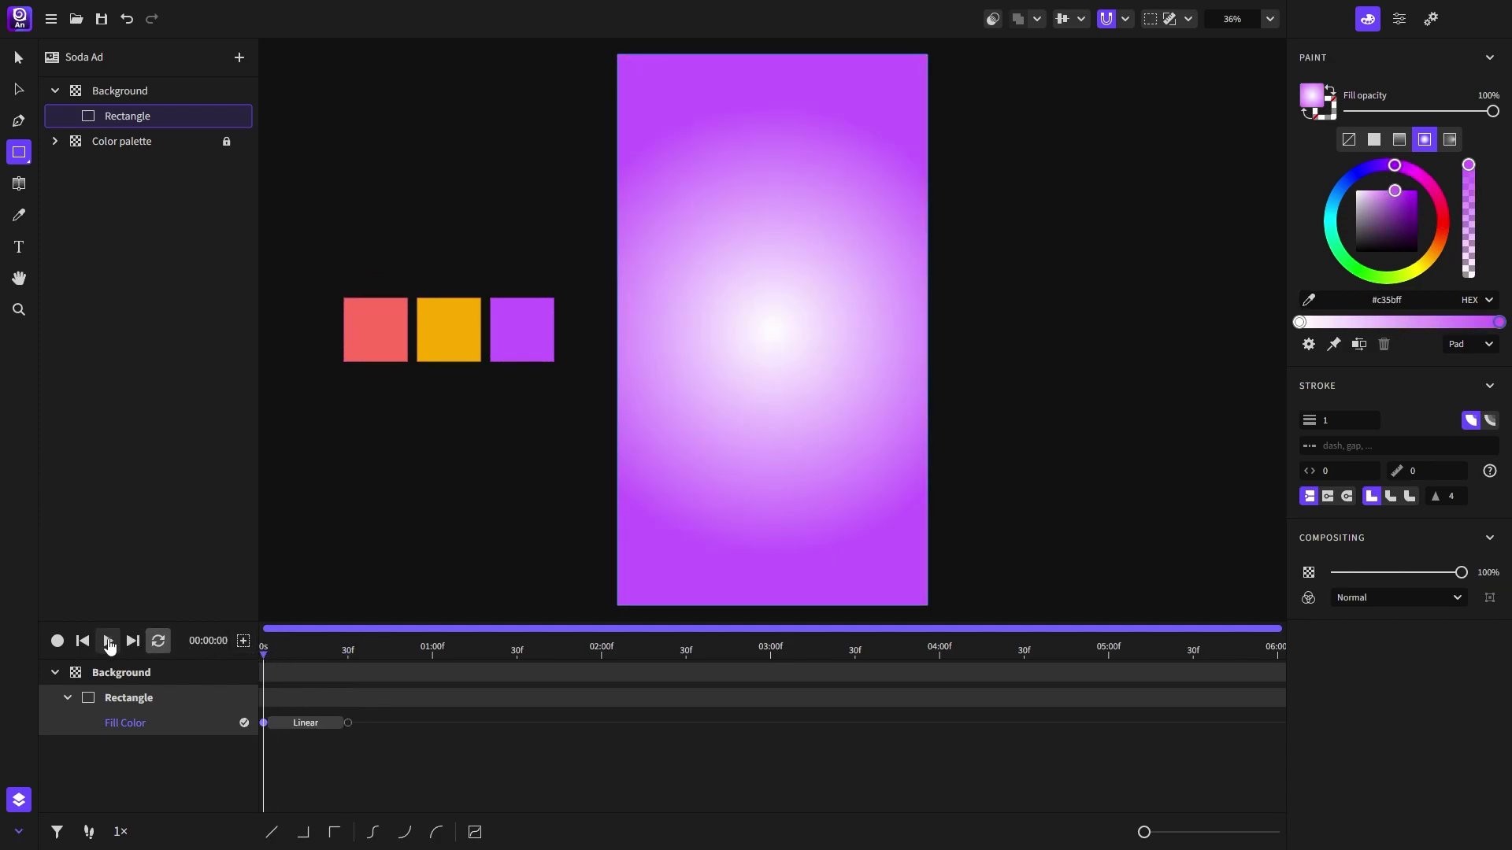
left_click(108, 640)
left_click(108, 641)
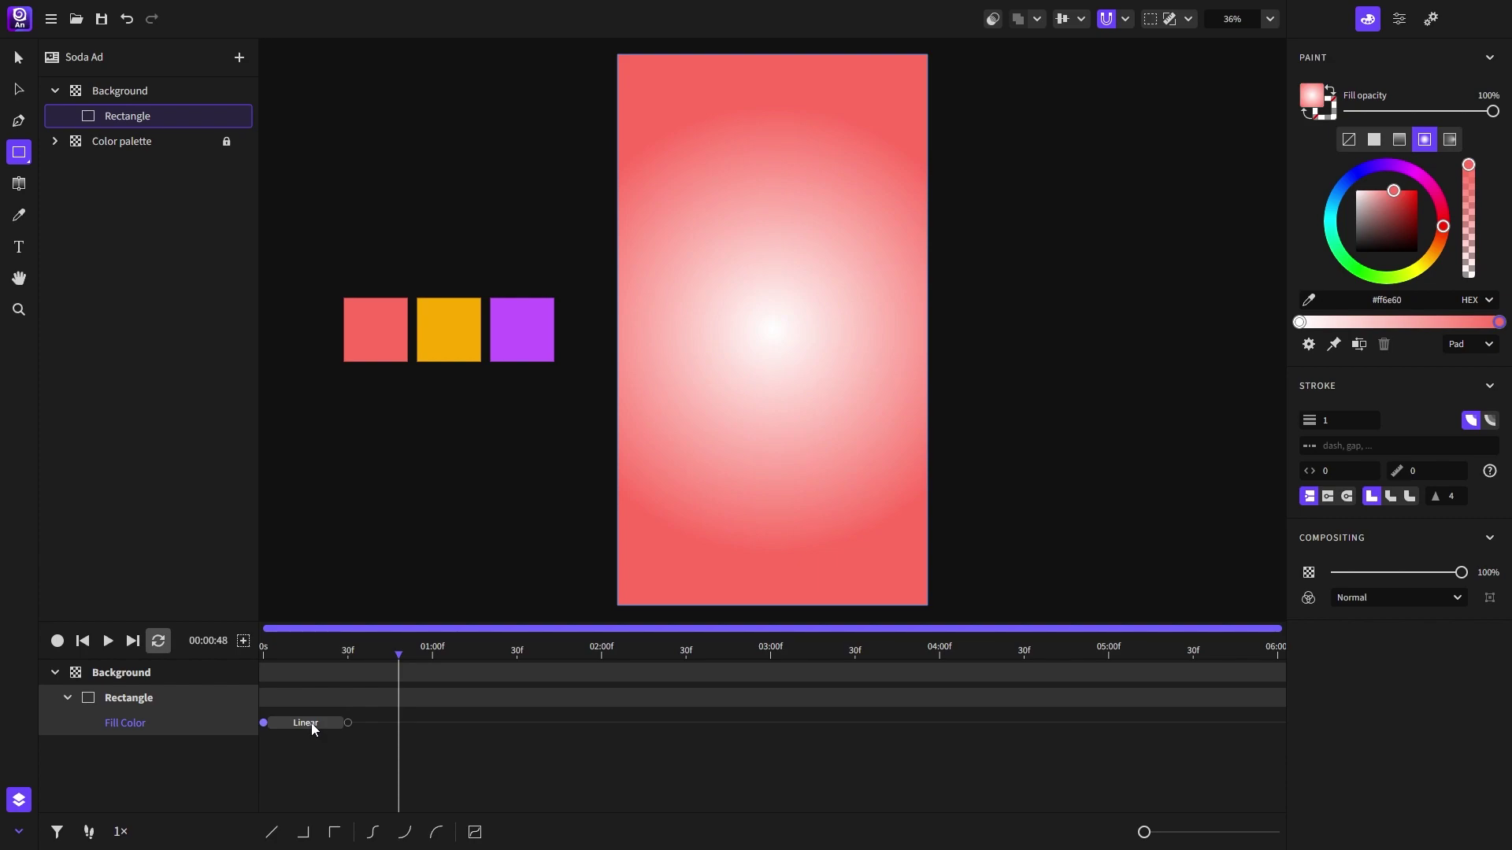
left_click(435, 832)
left_click(350, 655)
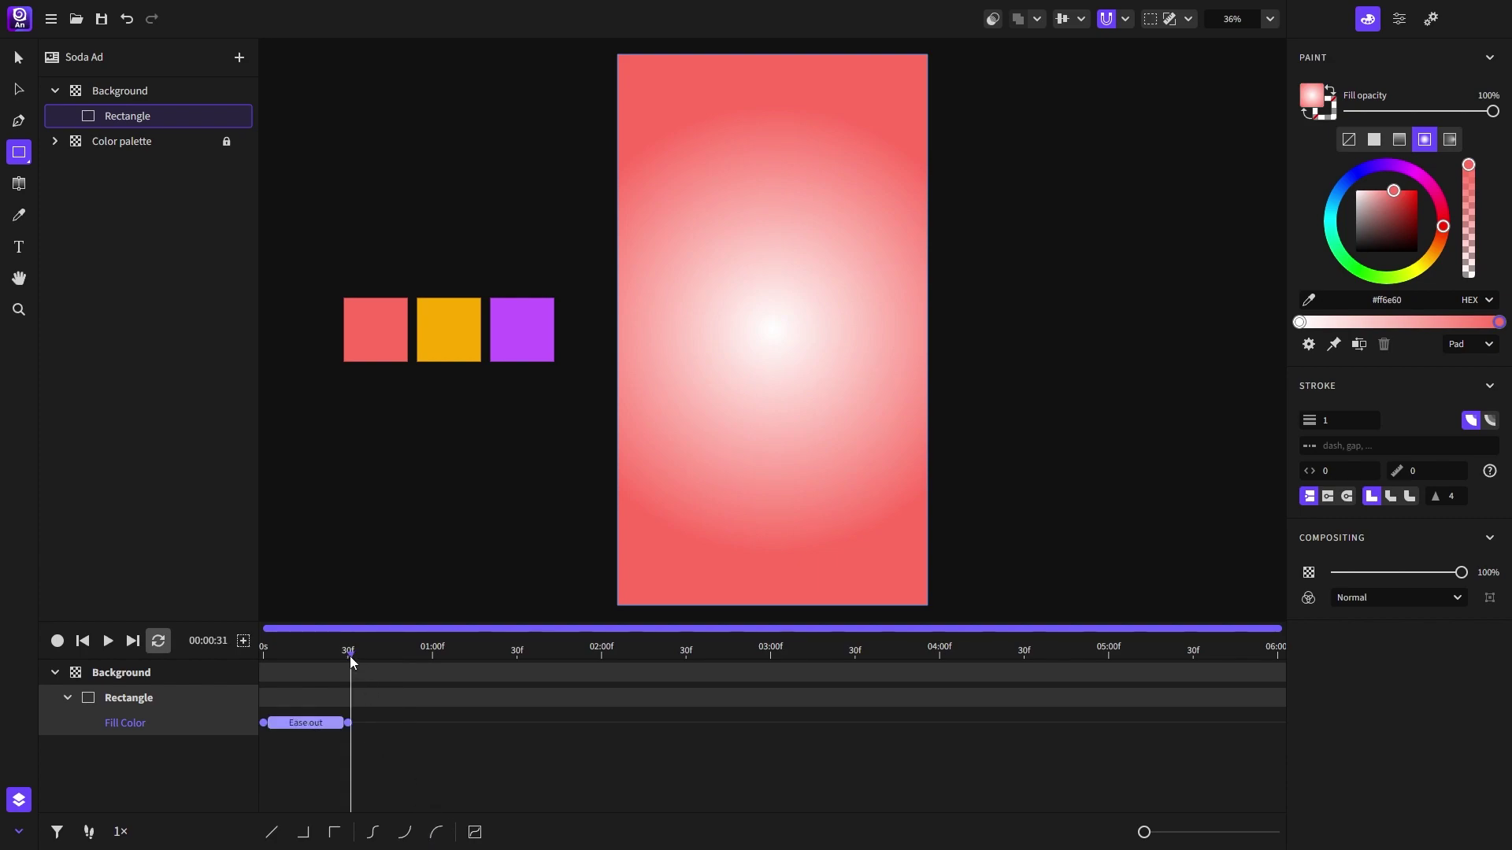
left_click_drag(350, 660, 593, 671)
left_click(345, 723)
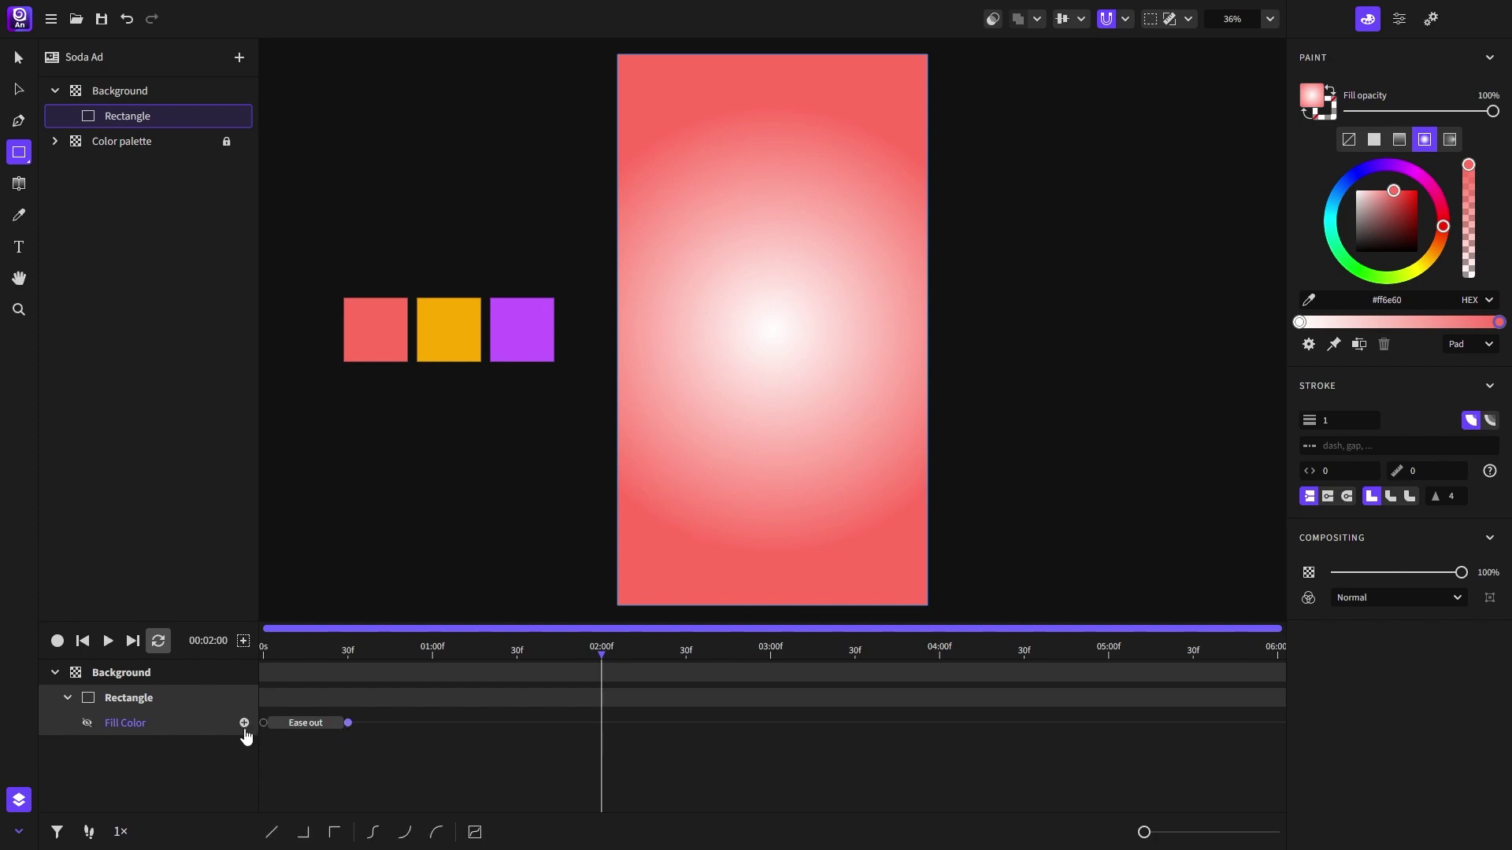
Step: Add Fill Color keyframes at 02:00, yellow at 02:30, purple at 04:30, and at 06:00
left_click(244, 726)
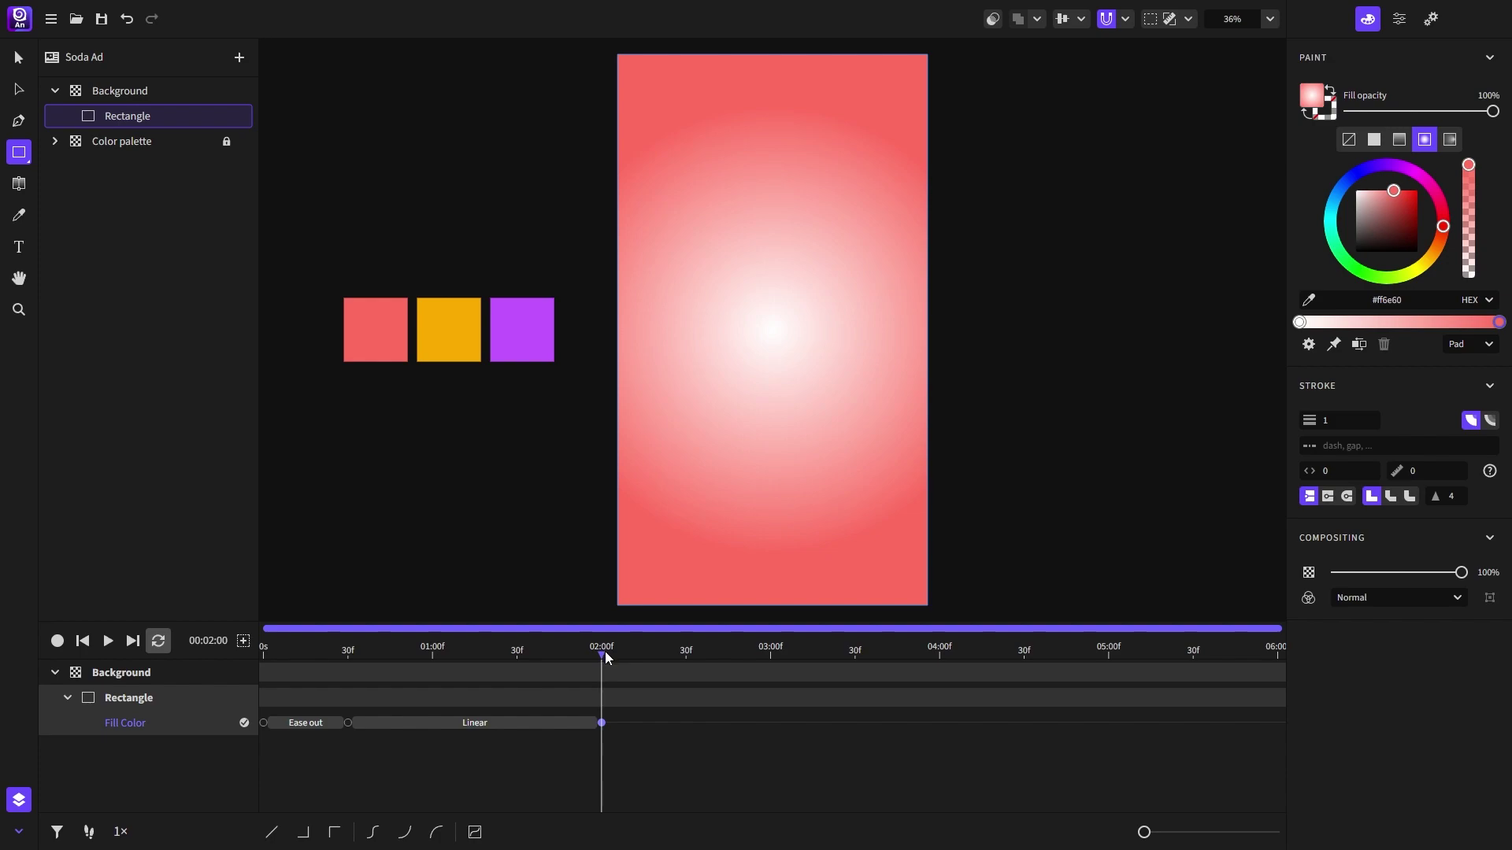
left_click_drag(602, 658, 685, 662)
left_click(449, 331)
left_click_drag(686, 657, 1024, 657)
left_click(244, 723)
left_click(521, 337)
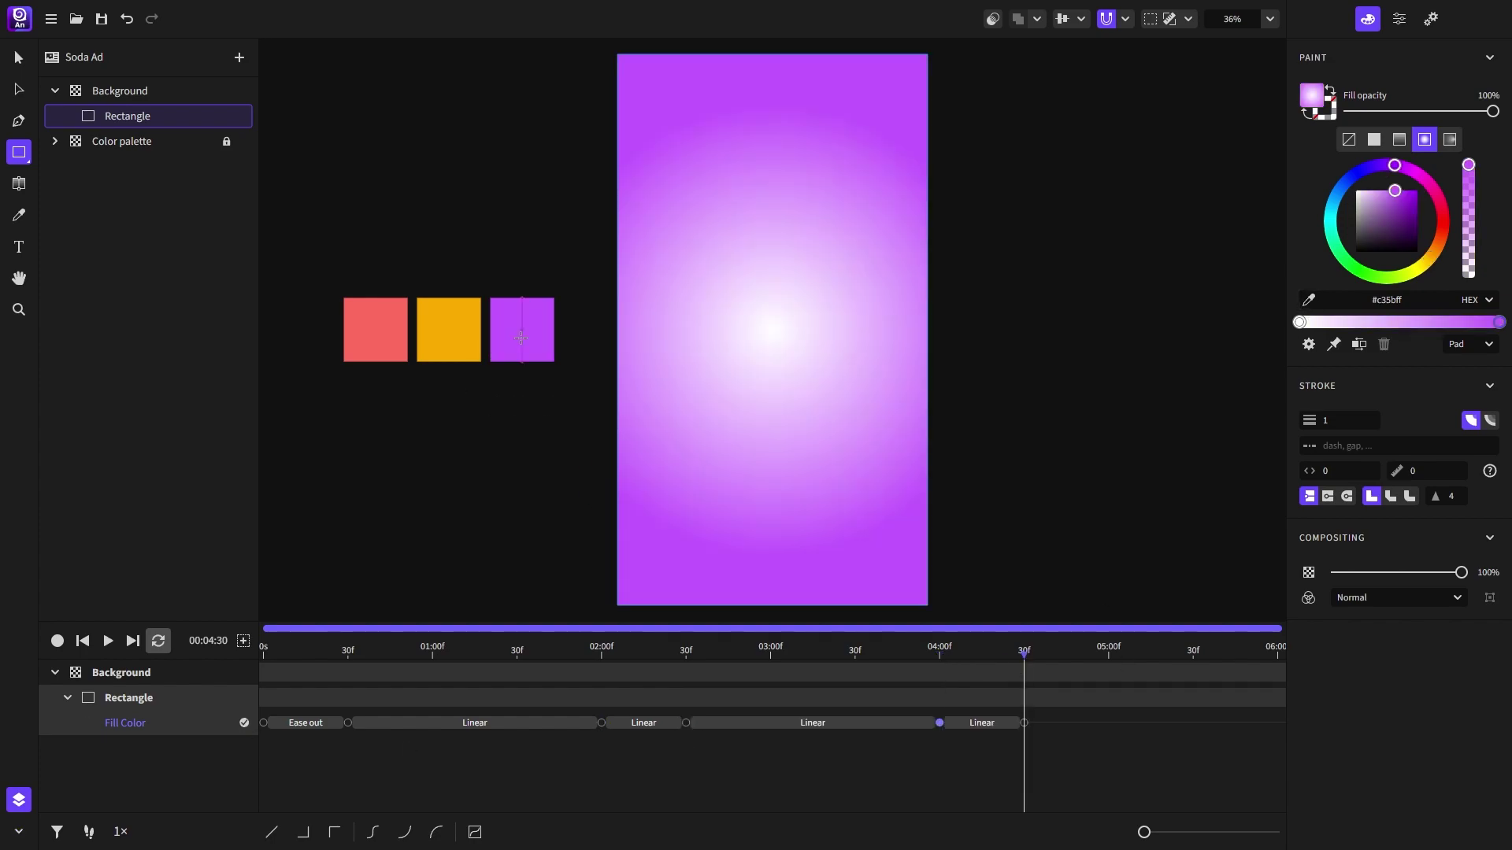
key("End")
left_click(244, 723)
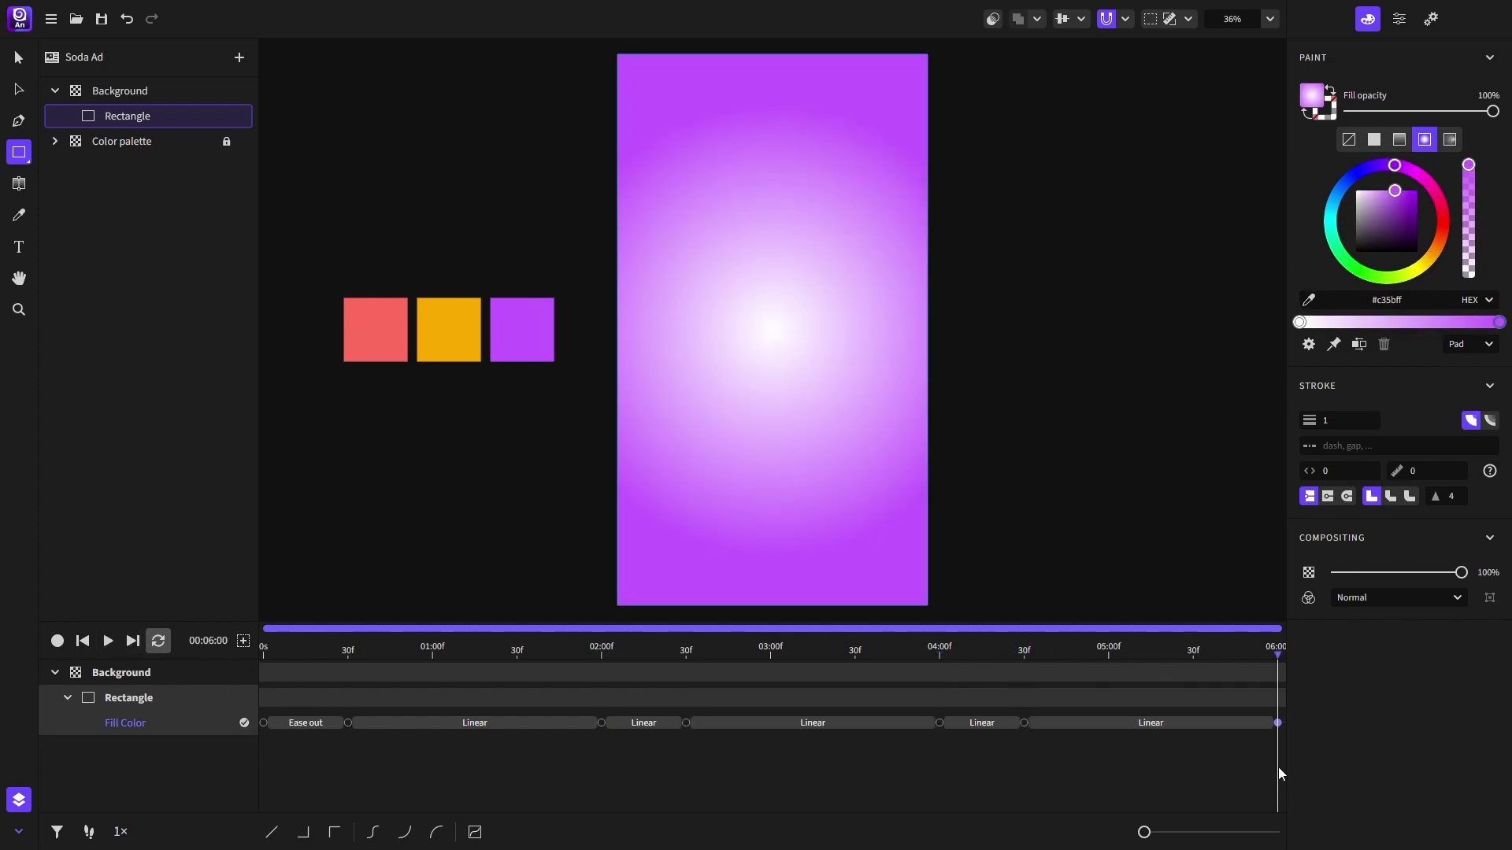
Step: Set every Fill Color transition to Ease out and preview the cycle from the start
left_click_drag(1279, 769, 251, 701)
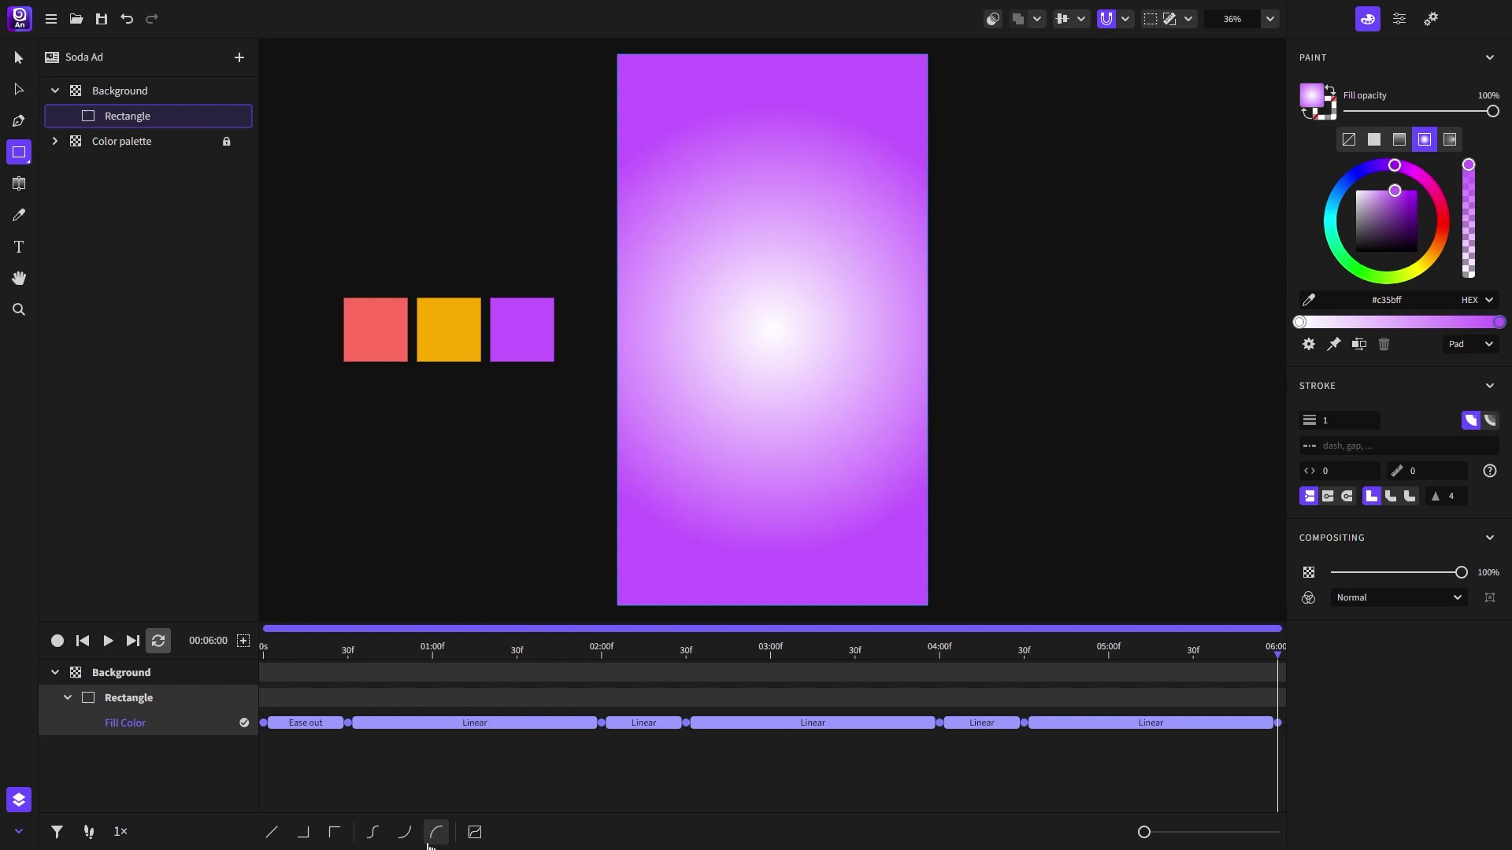
left_click(437, 833)
left_click(108, 640)
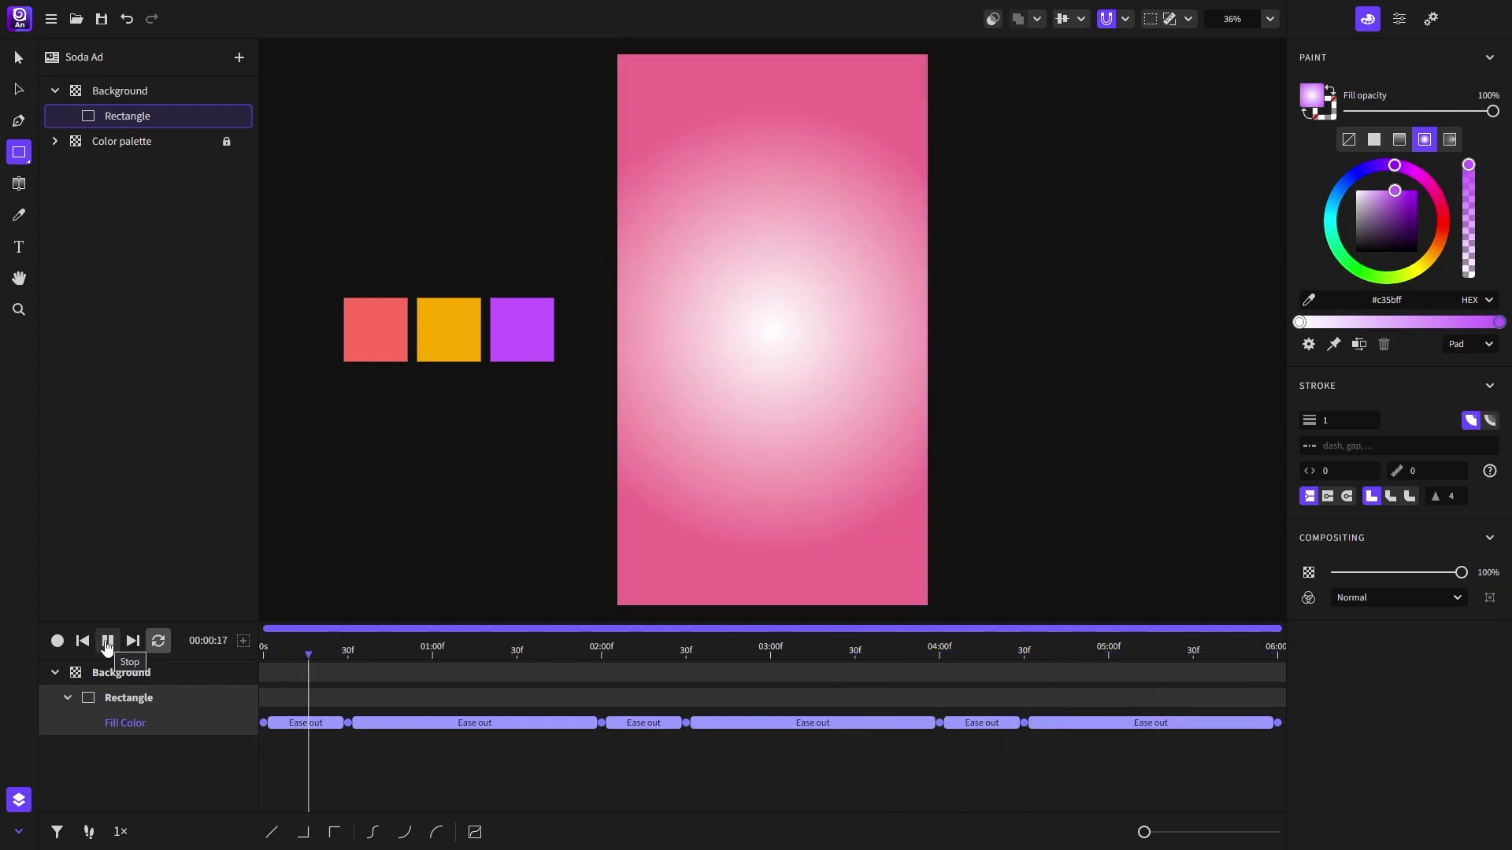
left_click(107, 641)
left_click(82, 641)
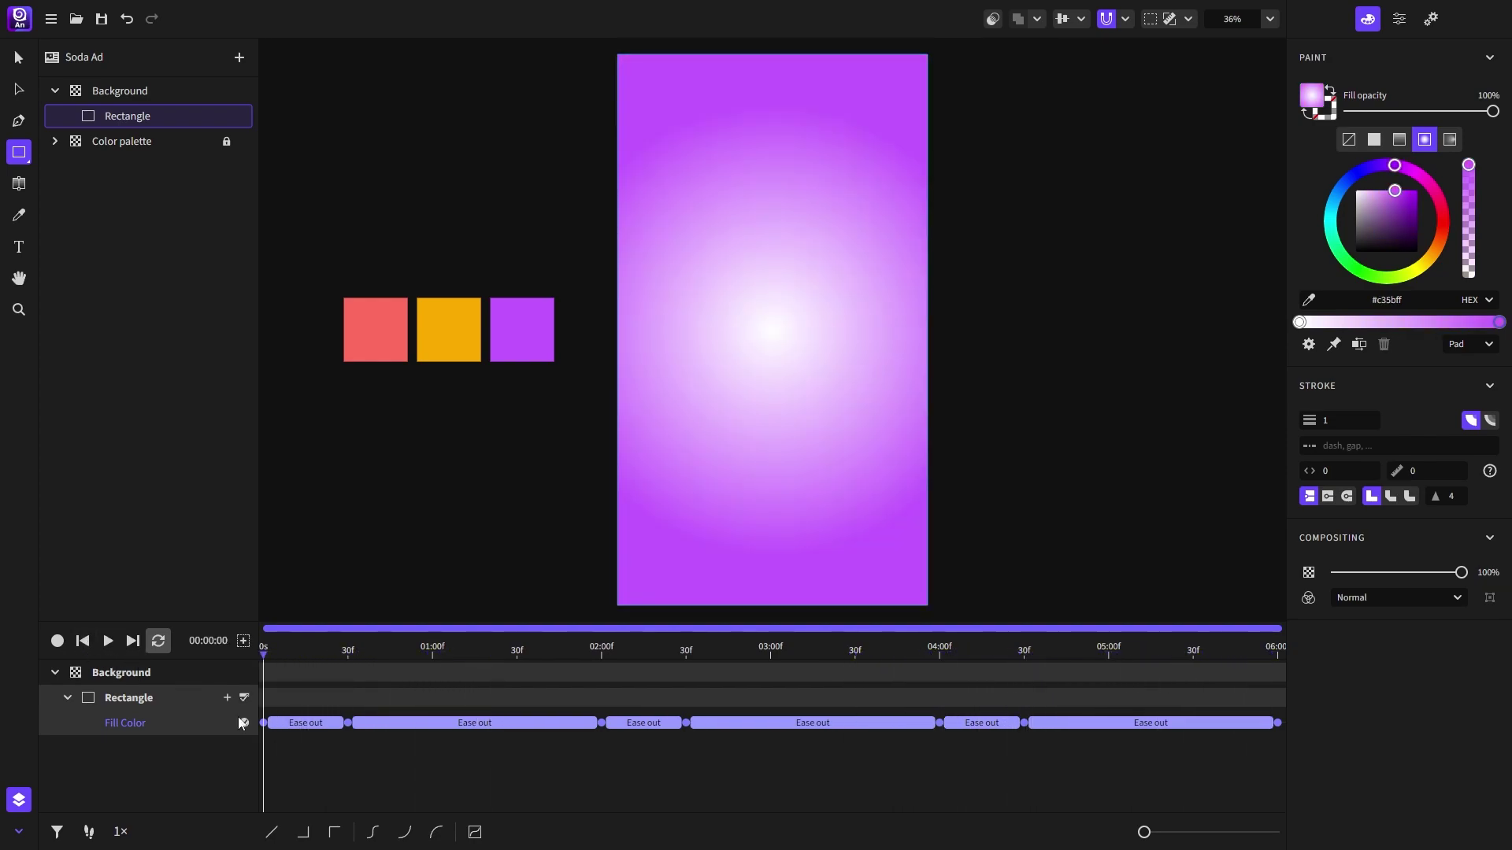
Step: Drag banana.webp, cherry.webp, grape.webp and Pattern.png from the Ad folder onto the canvas
key("alt+Tab")
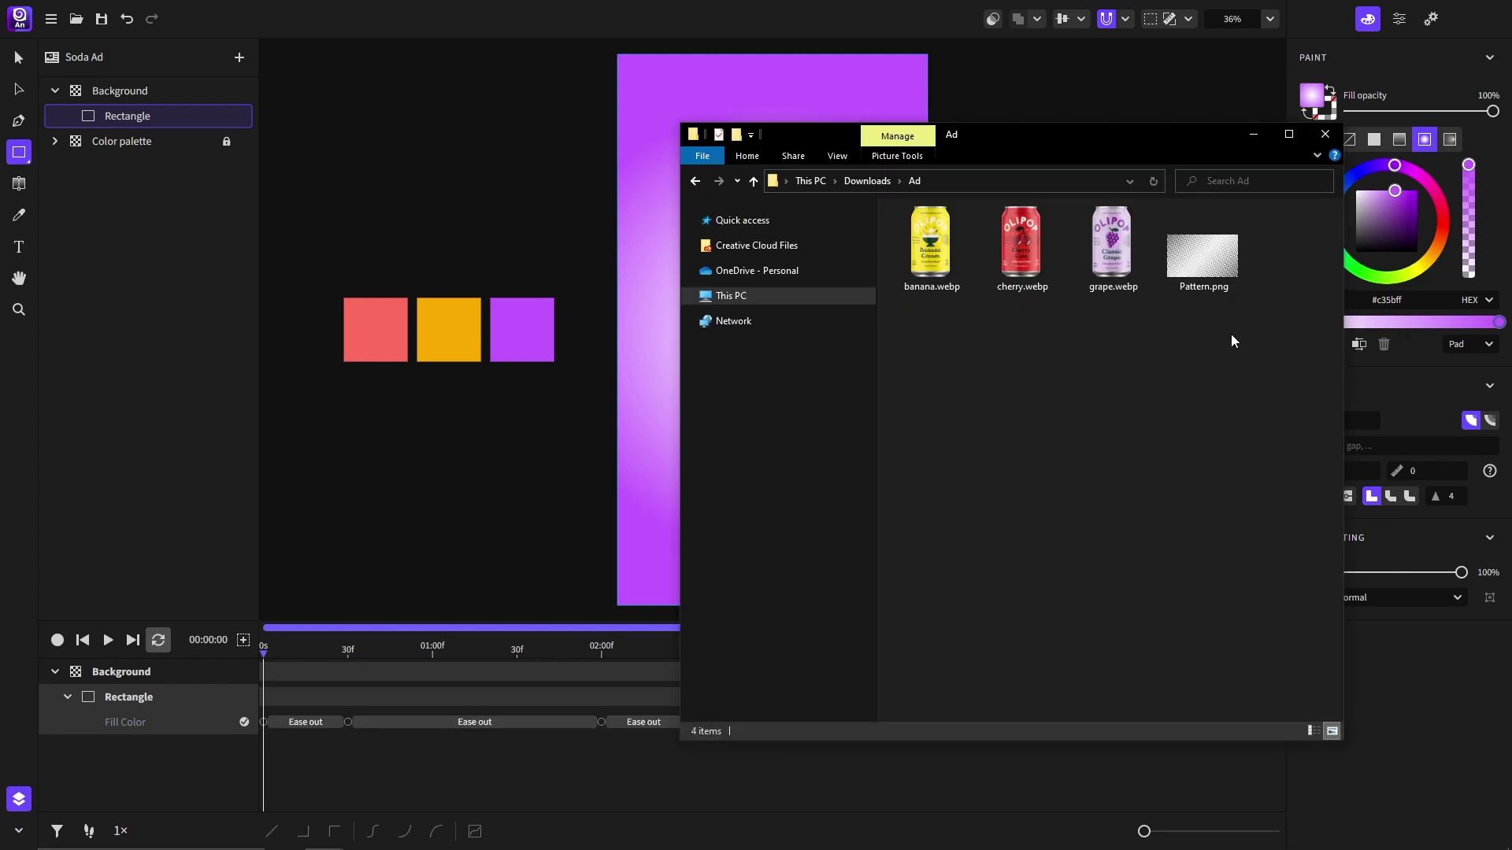
left_click_drag(1227, 341, 416, 169)
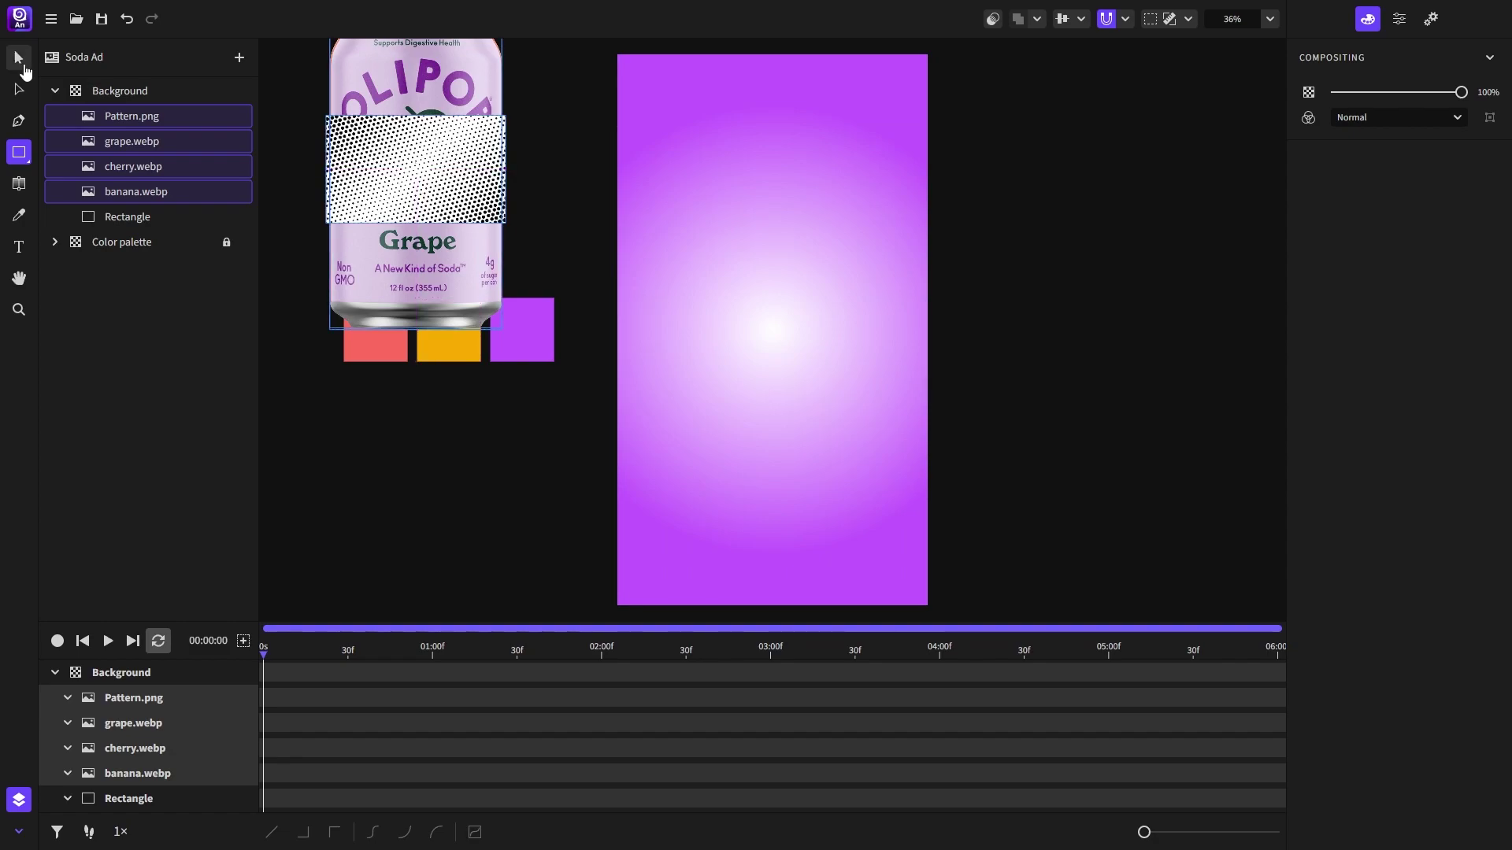
Step: Select the banana, grape and cherry can layers and add a new empty layer
left_click(17, 55)
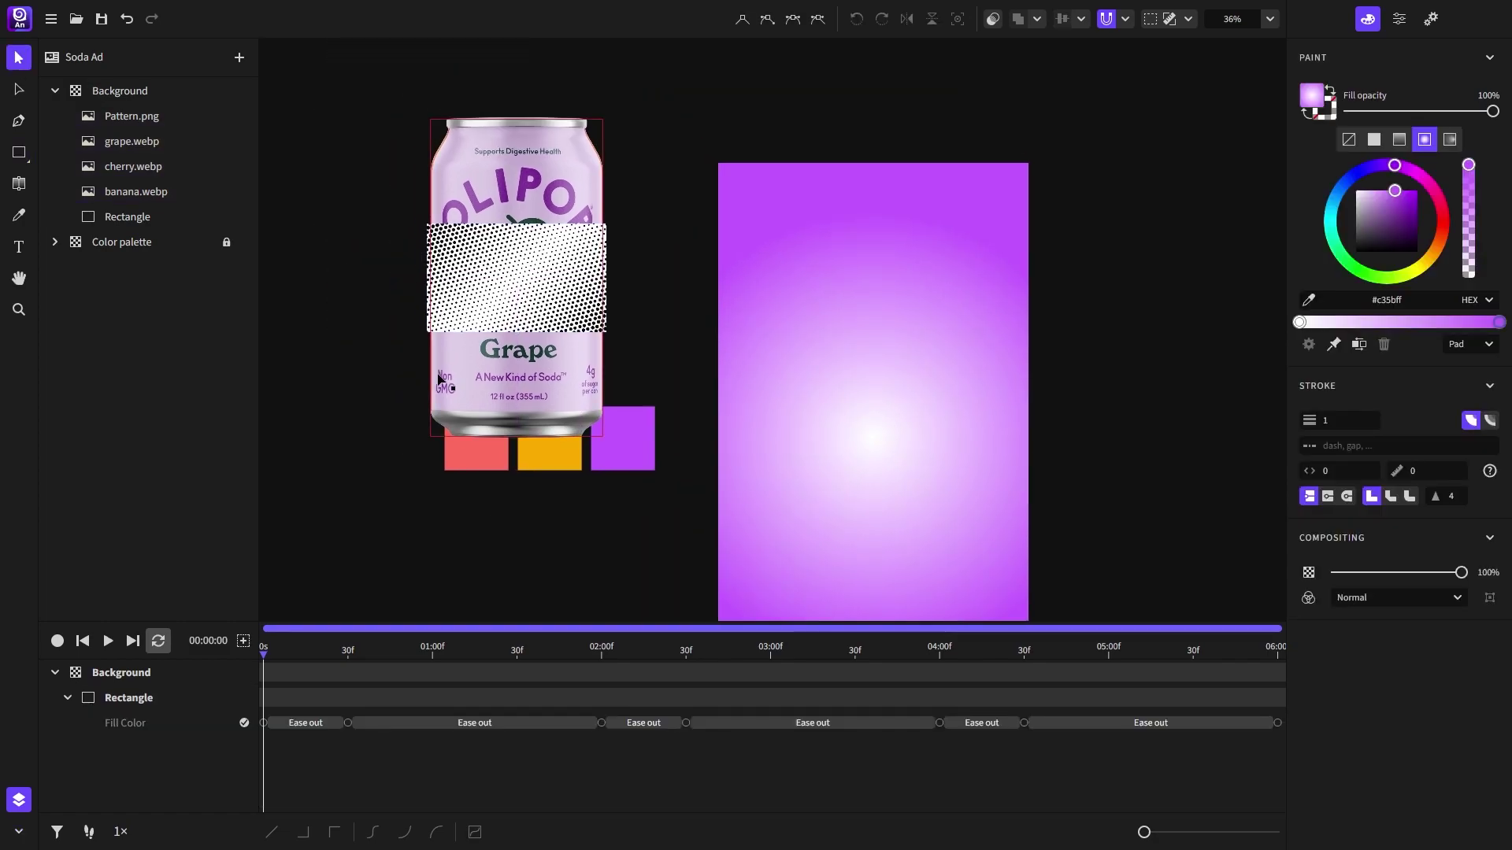
left_click(139, 192)
left_click(143, 147, "shift")
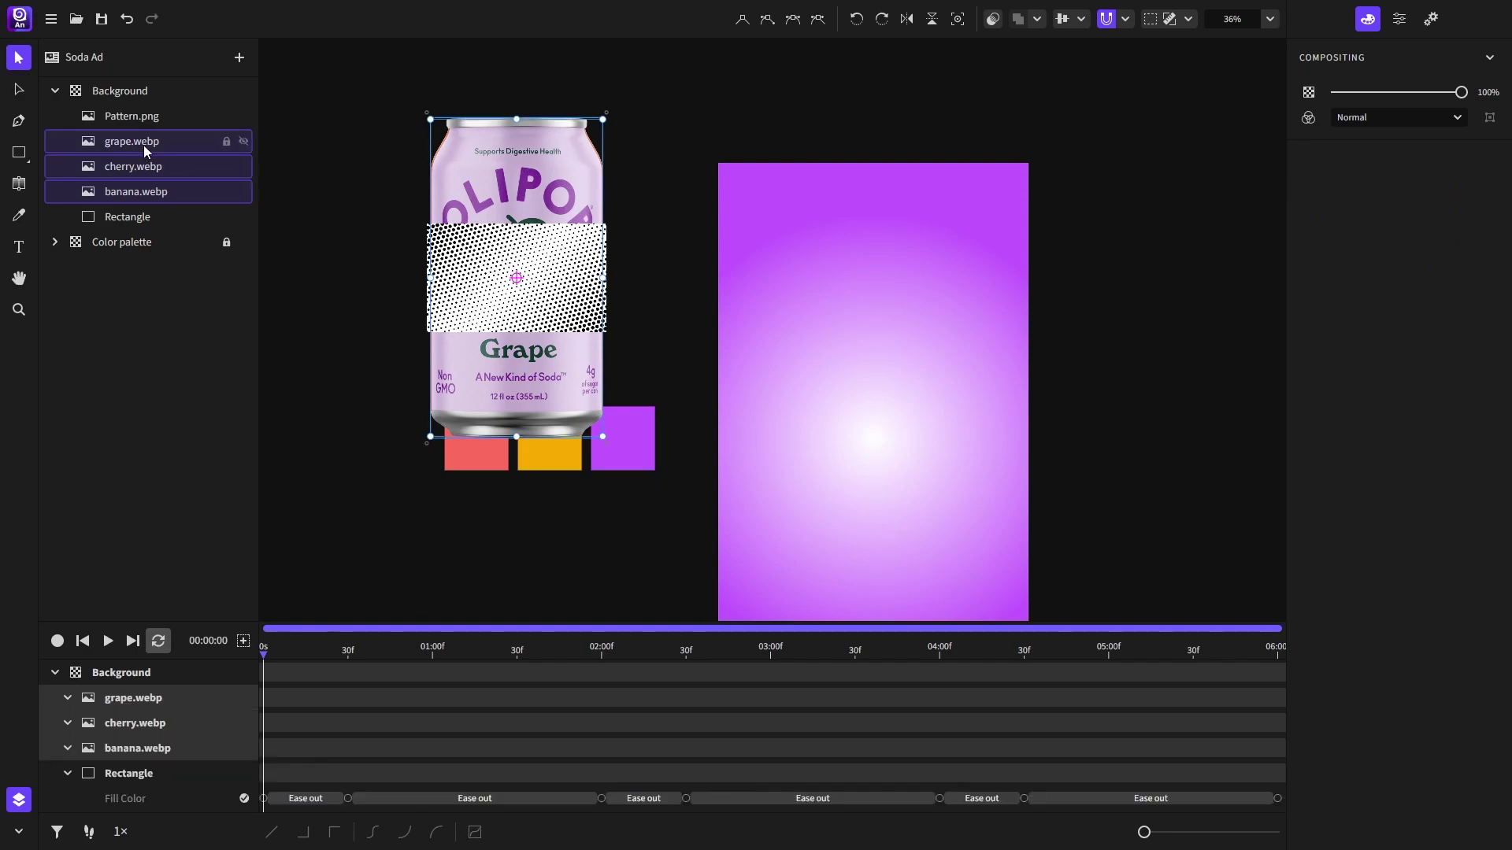
left_click(239, 58)
left_click(286, 83)
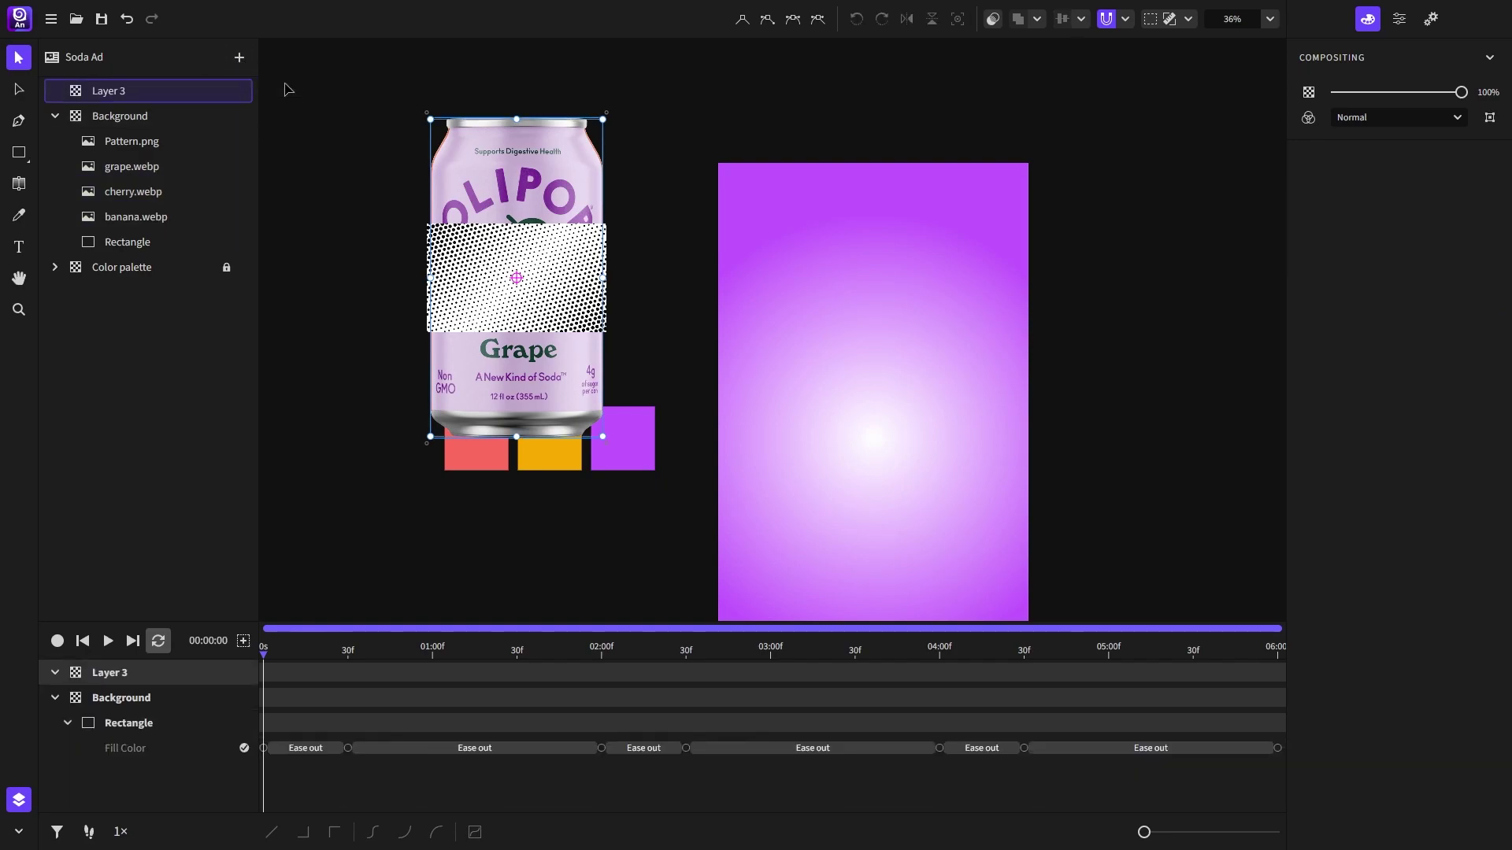
Step: Move the three cans into Layer 3, rename it 'Soda' and collapse it
left_click(132, 224)
left_click(139, 167, "shift")
left_click_drag(139, 167, 126, 89)
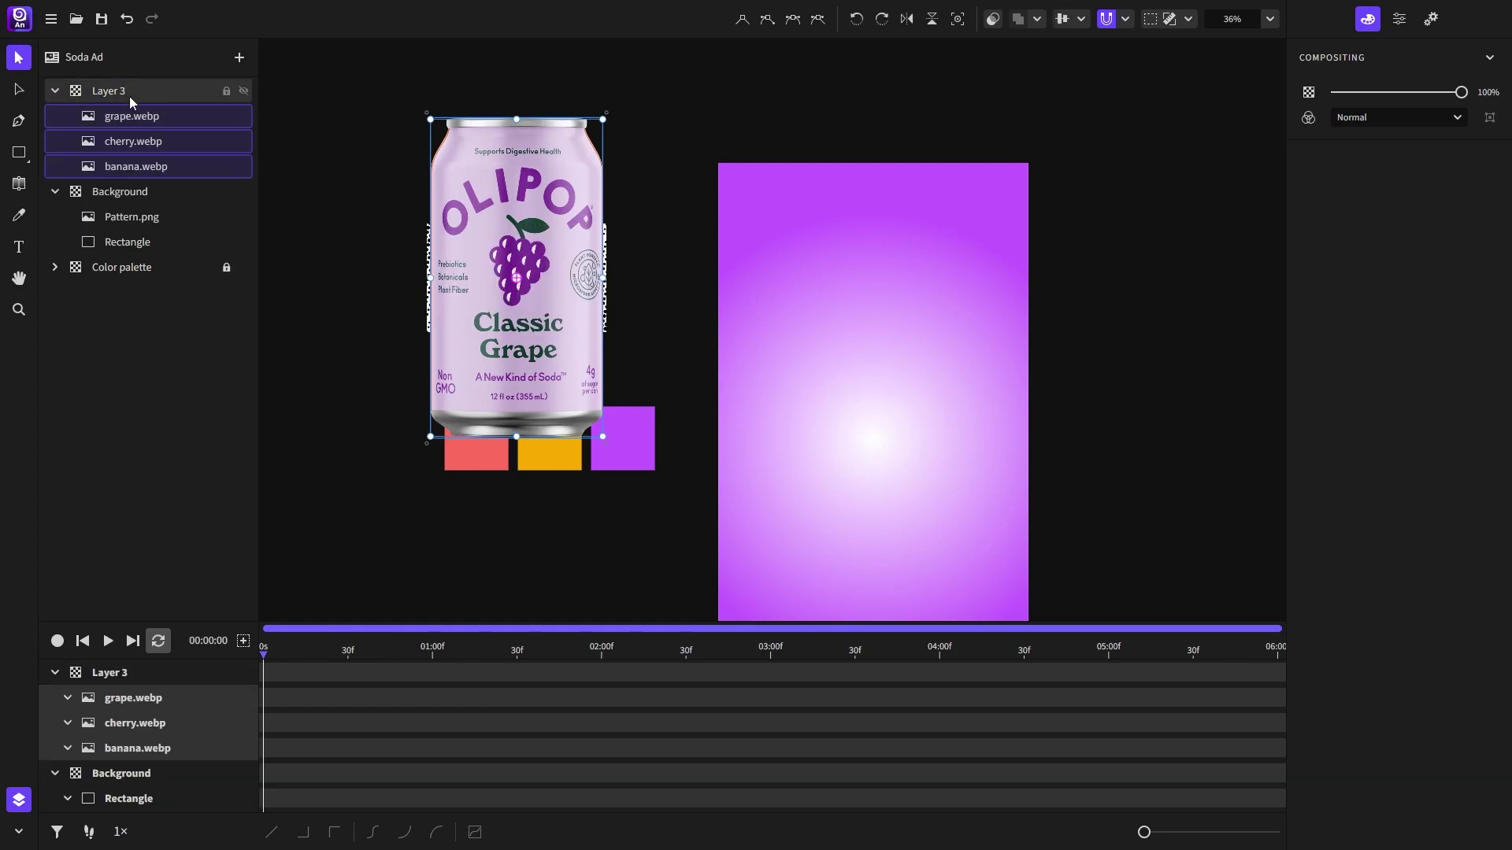
double_click(126, 93)
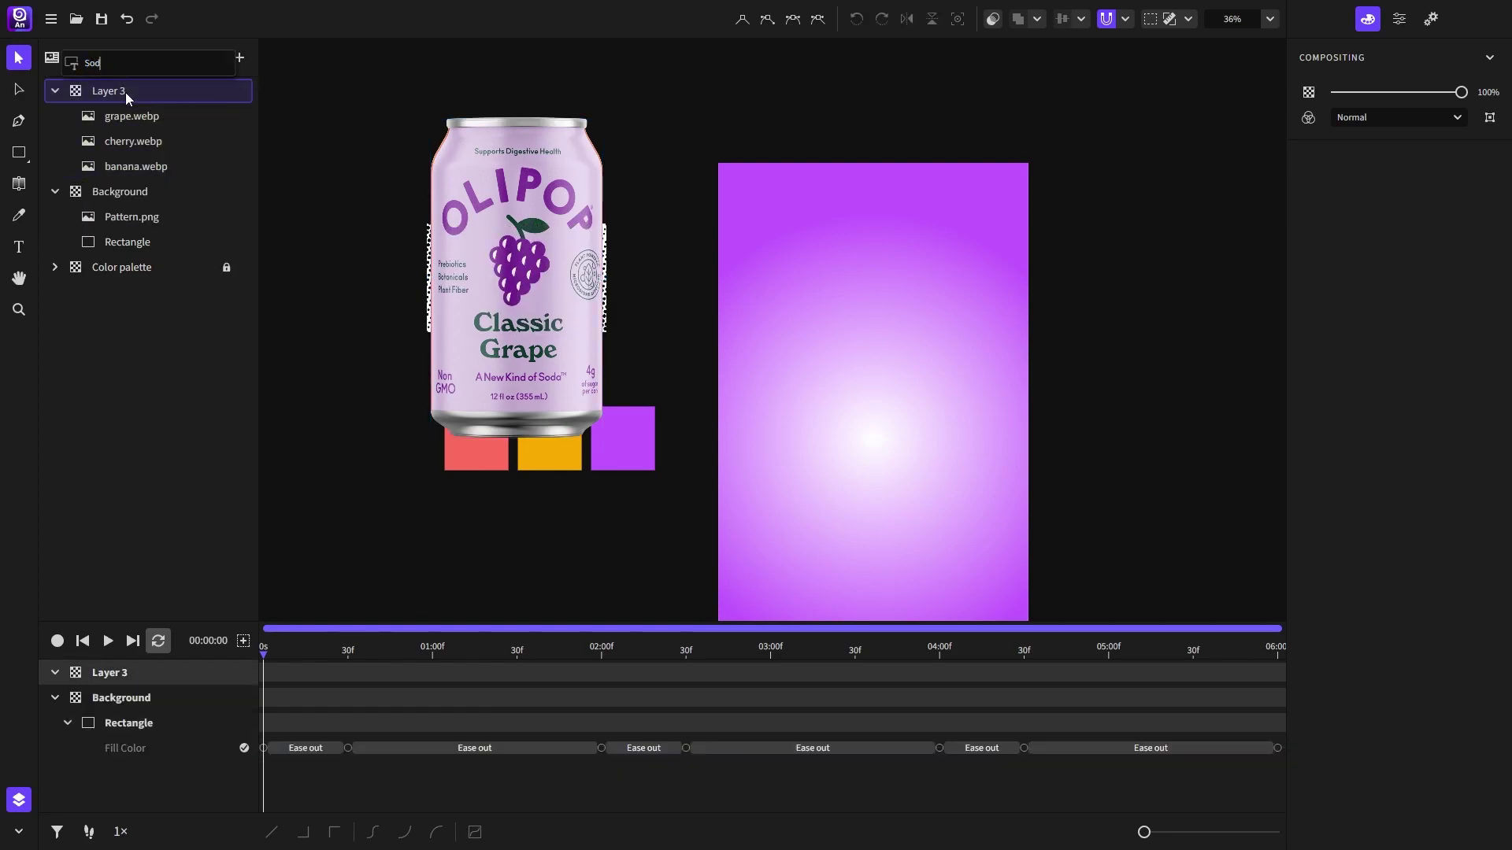
type("Soda")
key("Return")
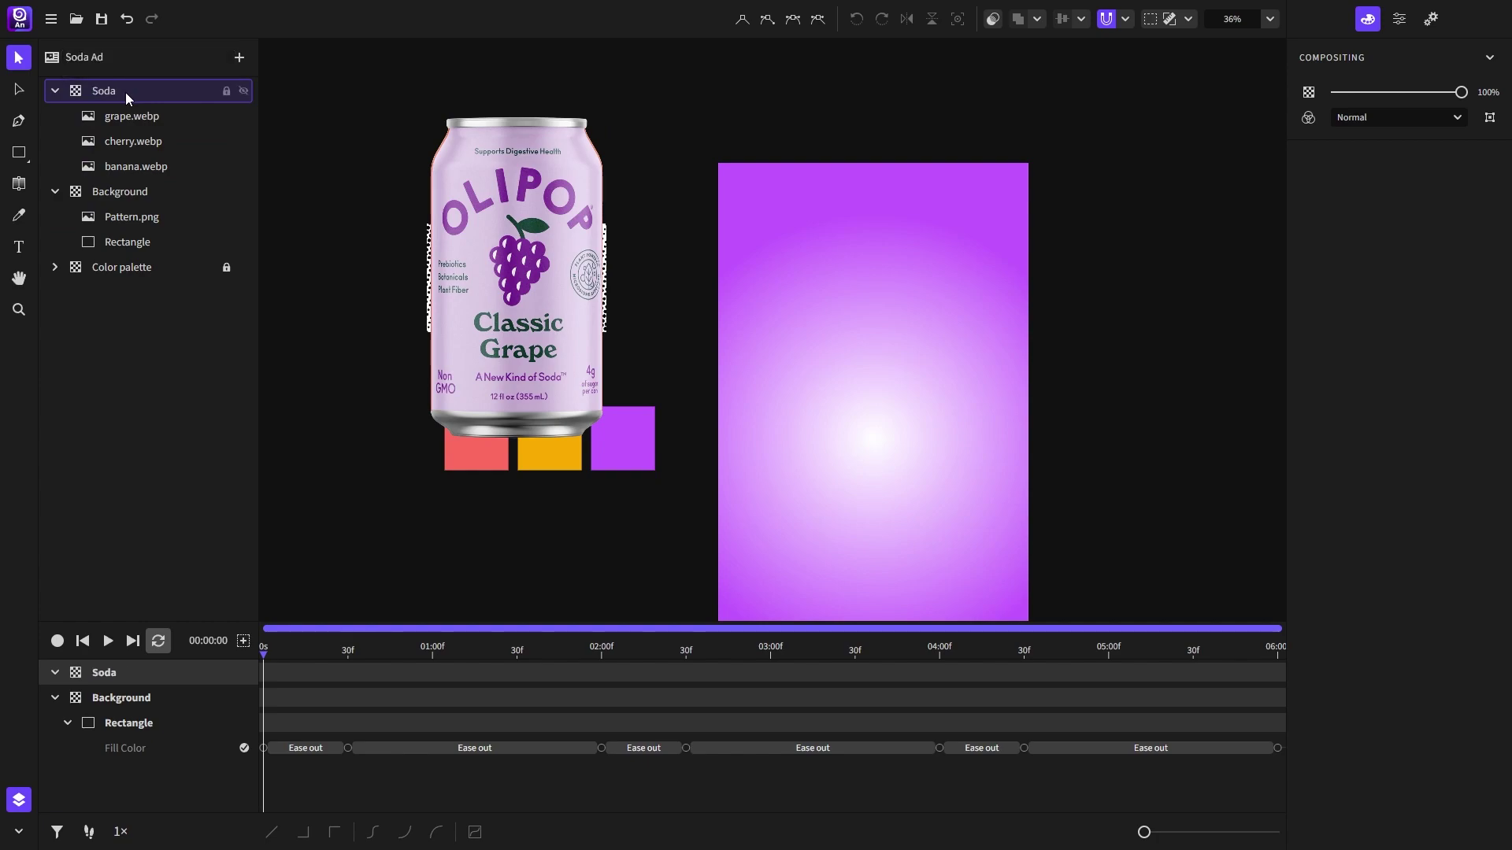
left_click(56, 92)
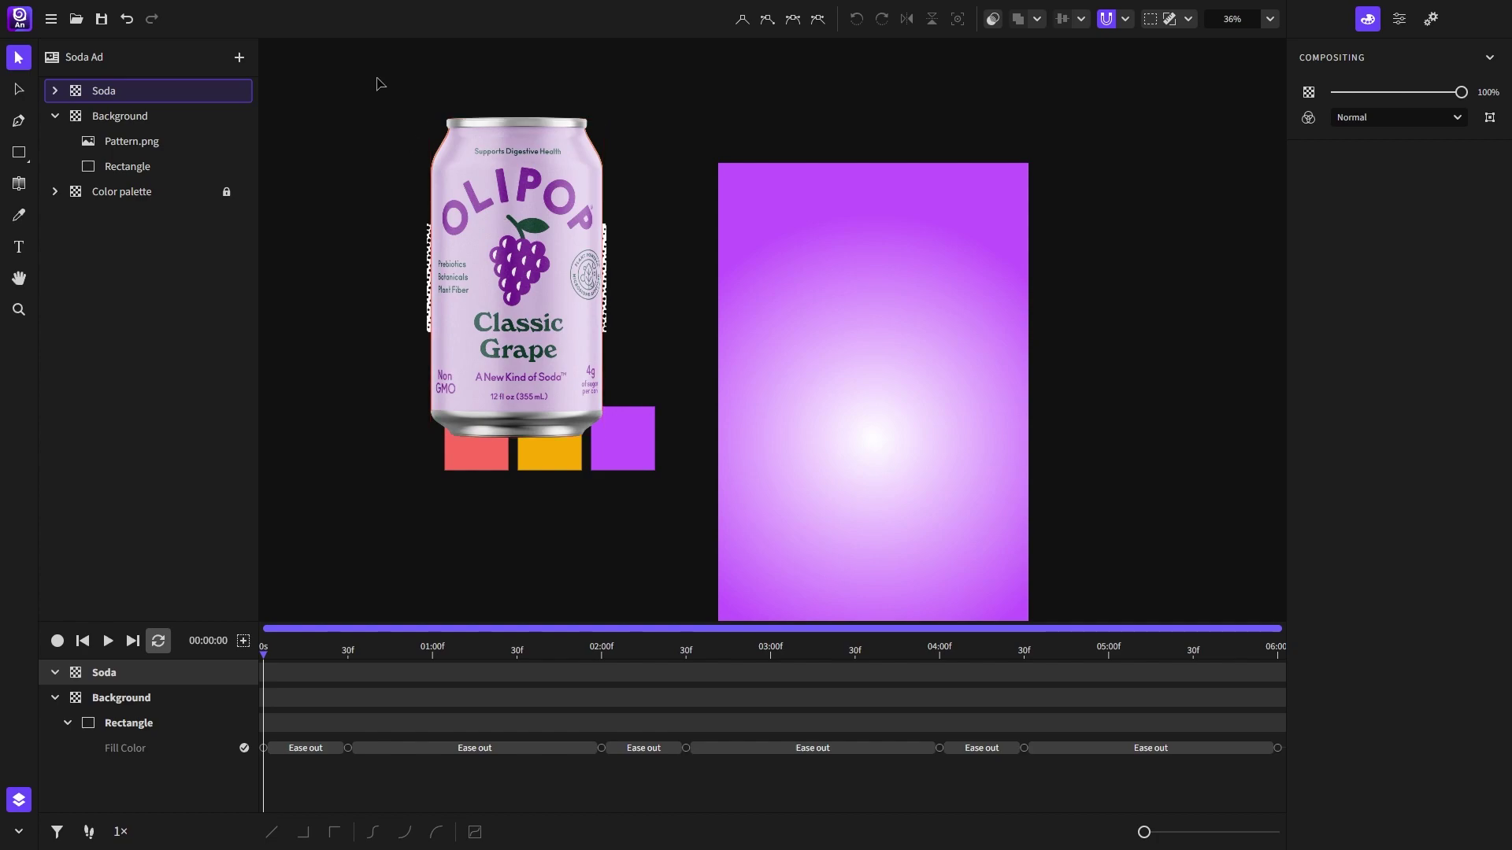
Step: Move the cans aside and drag Pattern.png over the purple rectangle
left_click_drag(378, 78, 395, 214)
left_click(569, 283)
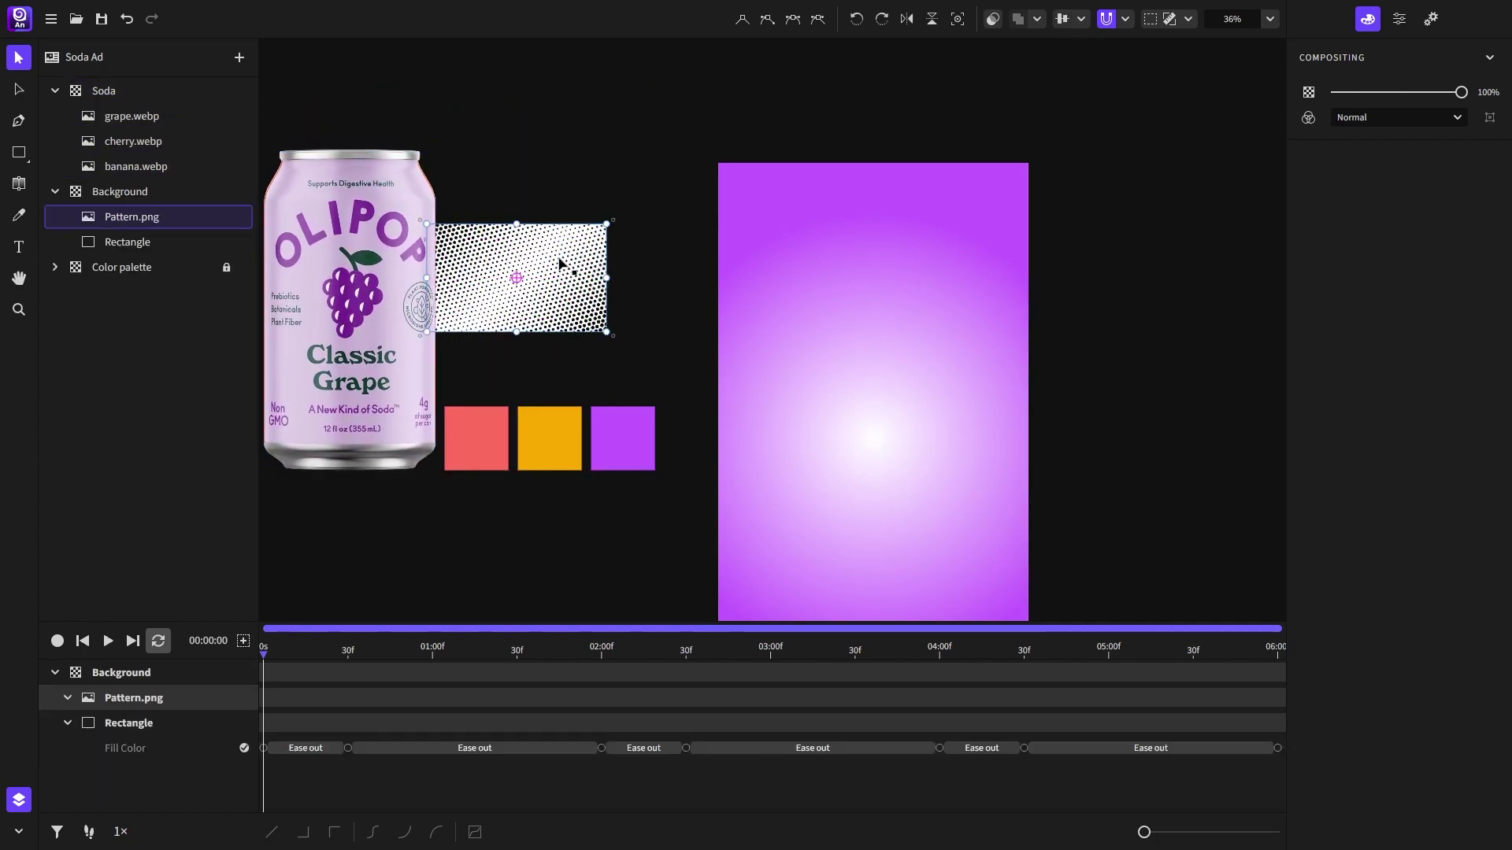
left_click_drag(560, 263, 850, 314)
left_click_drag(938, 377, 818, 251)
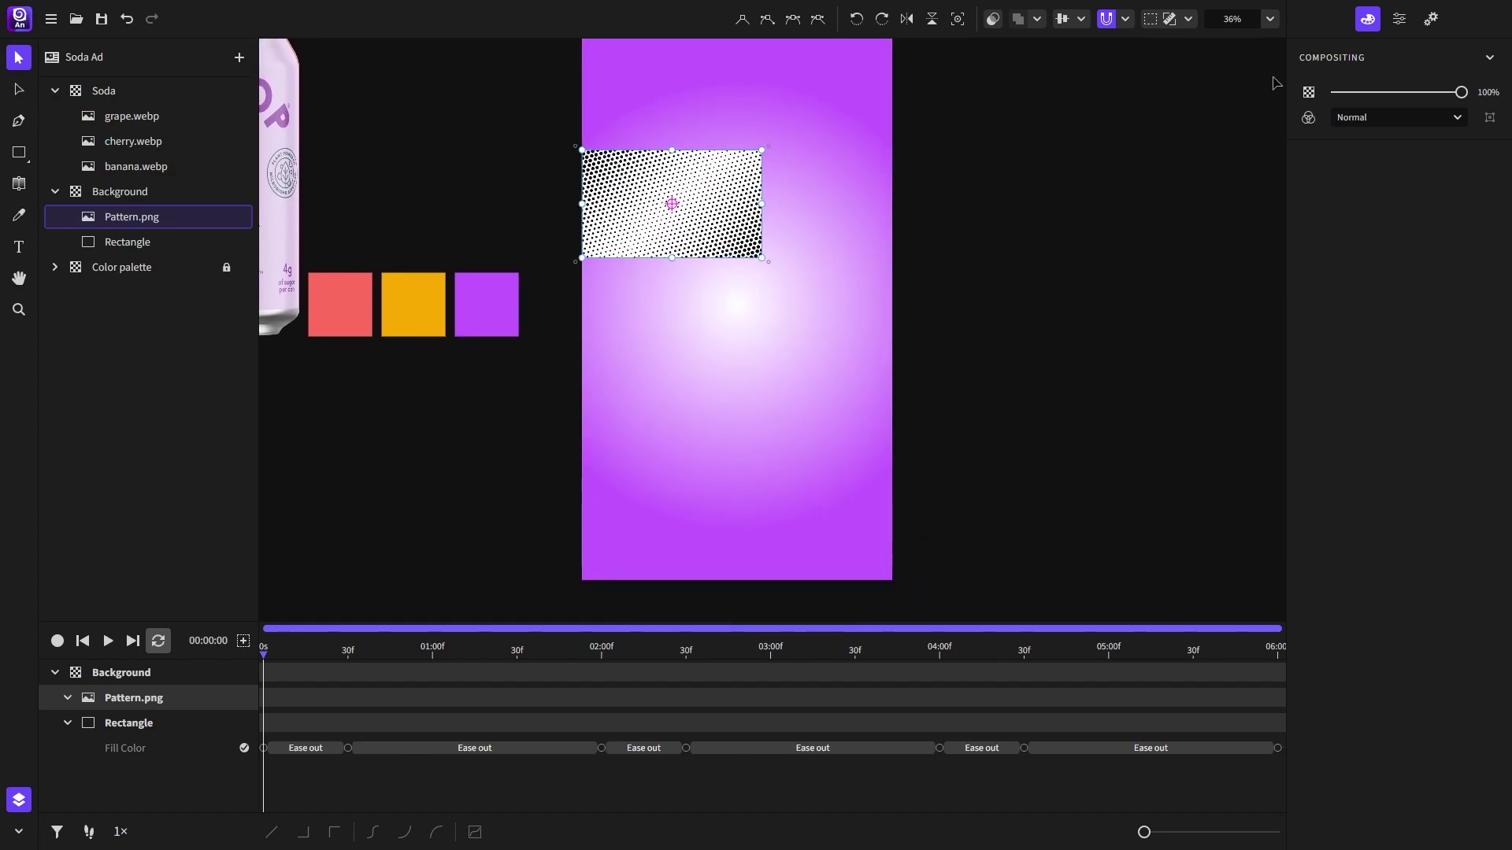
Step: Rotate Pattern.png 90° and scale it uniformly to 340%
left_click(1399, 19)
left_click(1371, 145)
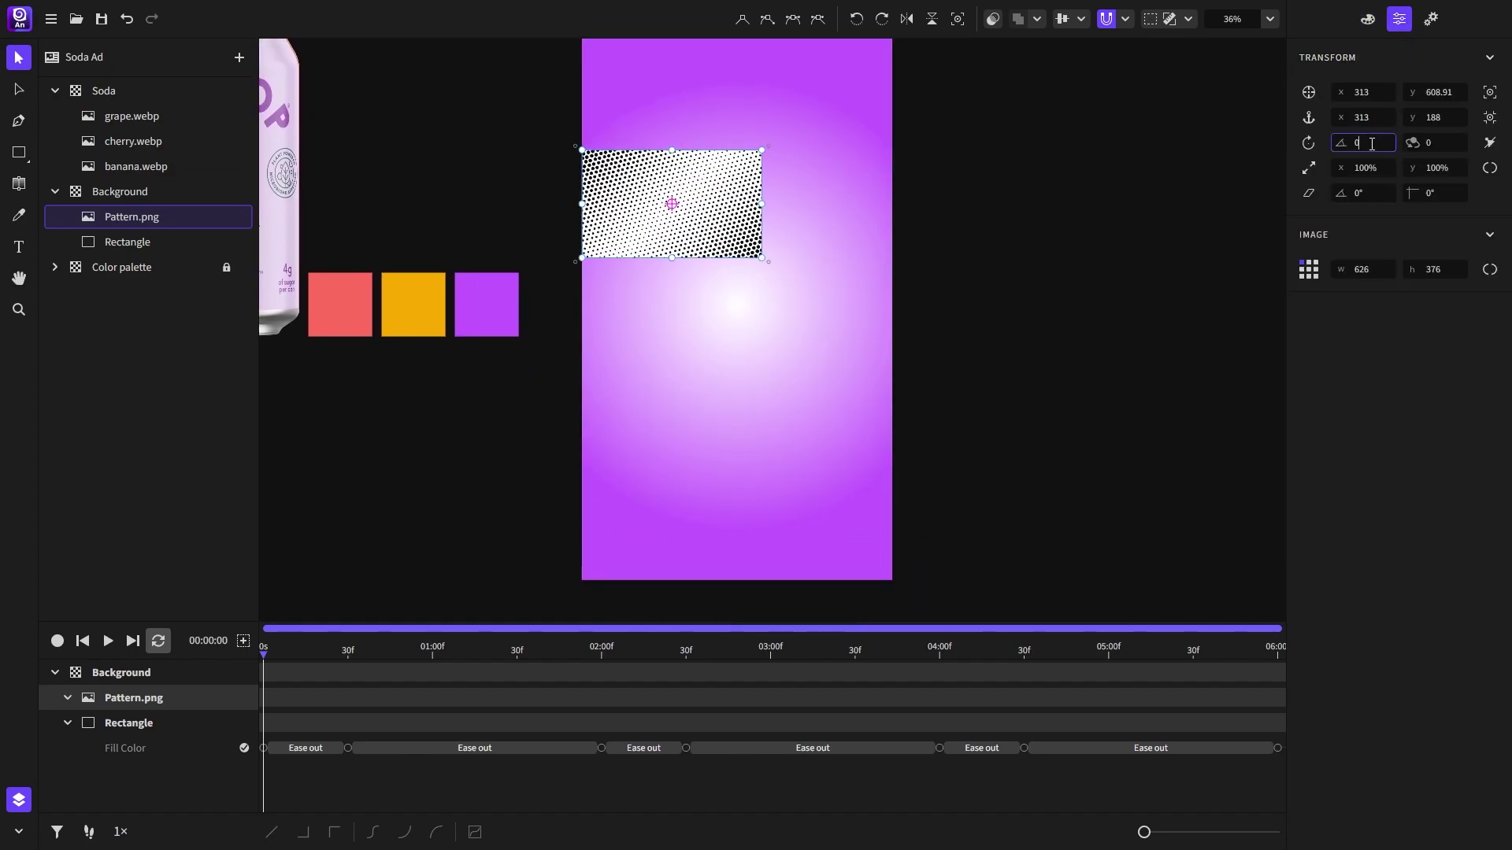
type("90")
key("Return")
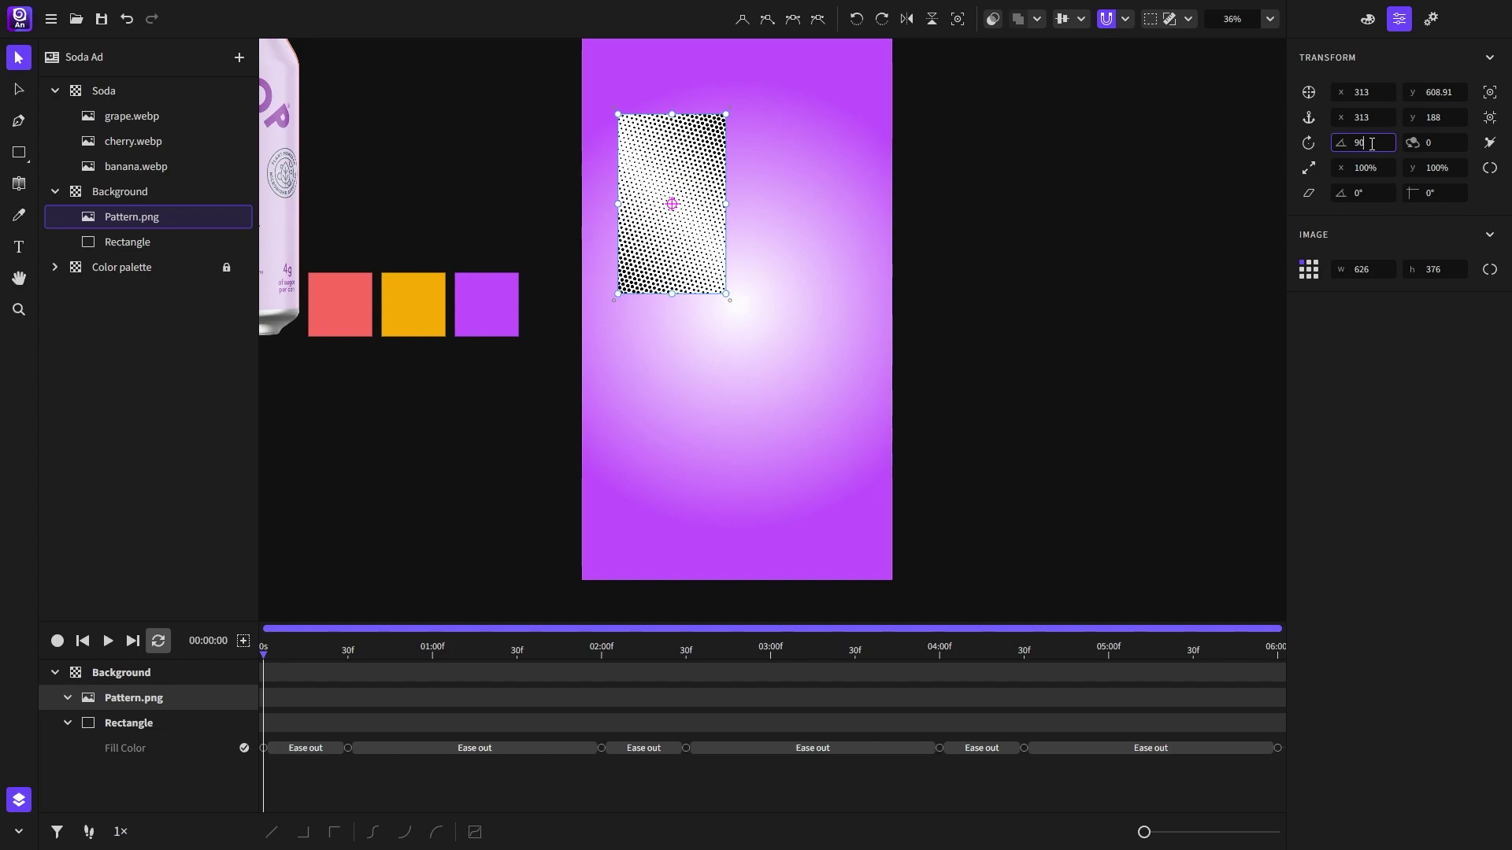
left_click(1489, 168)
left_click(1360, 170)
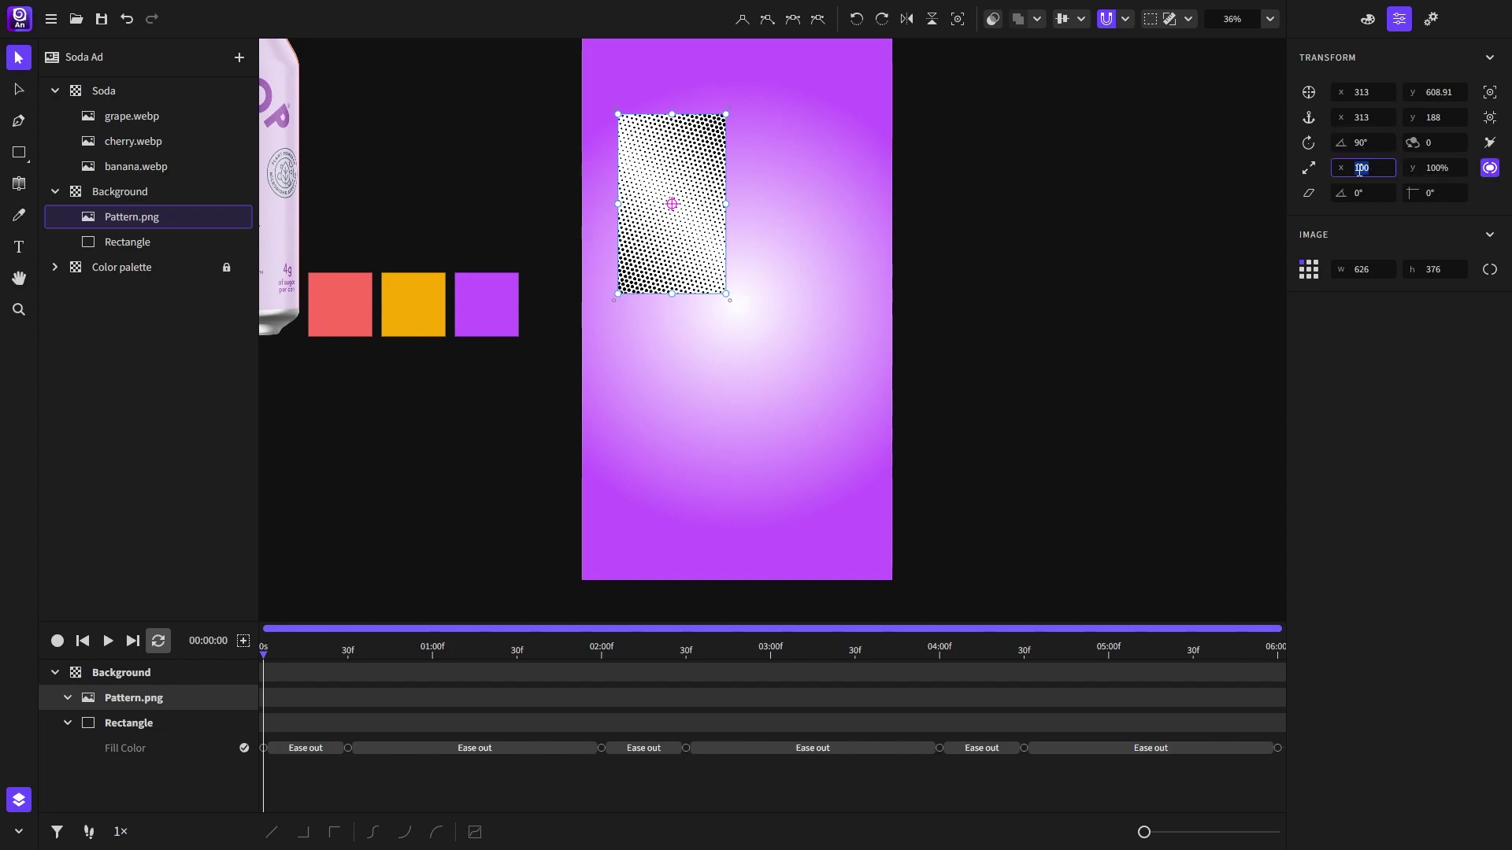
type("340")
key("Return")
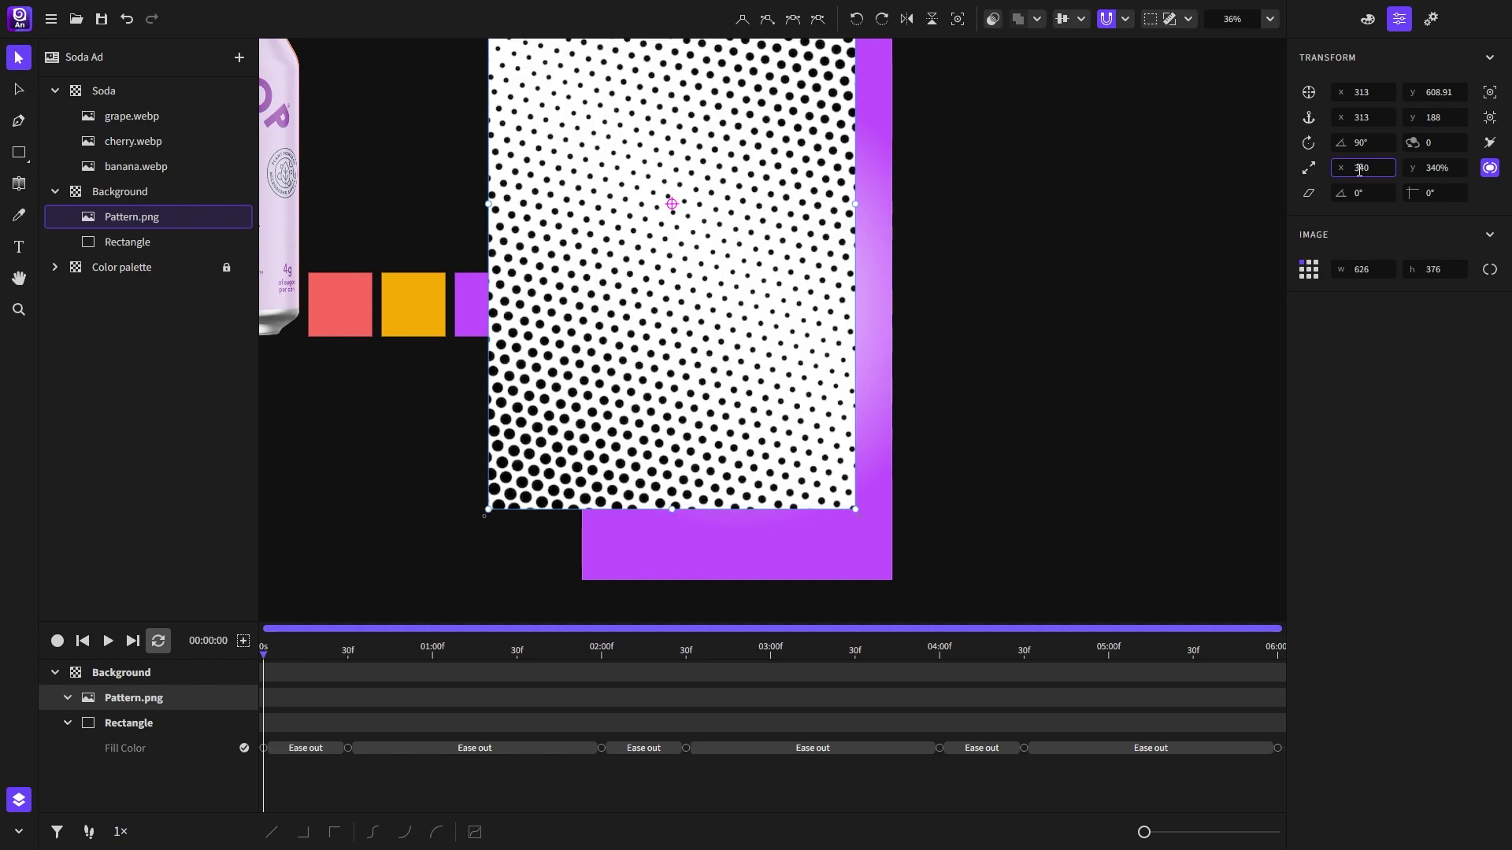
Step: Centre Pattern.png vertically and horizontally on the document
left_click(1062, 18)
left_click(1081, 19)
left_click(998, 88)
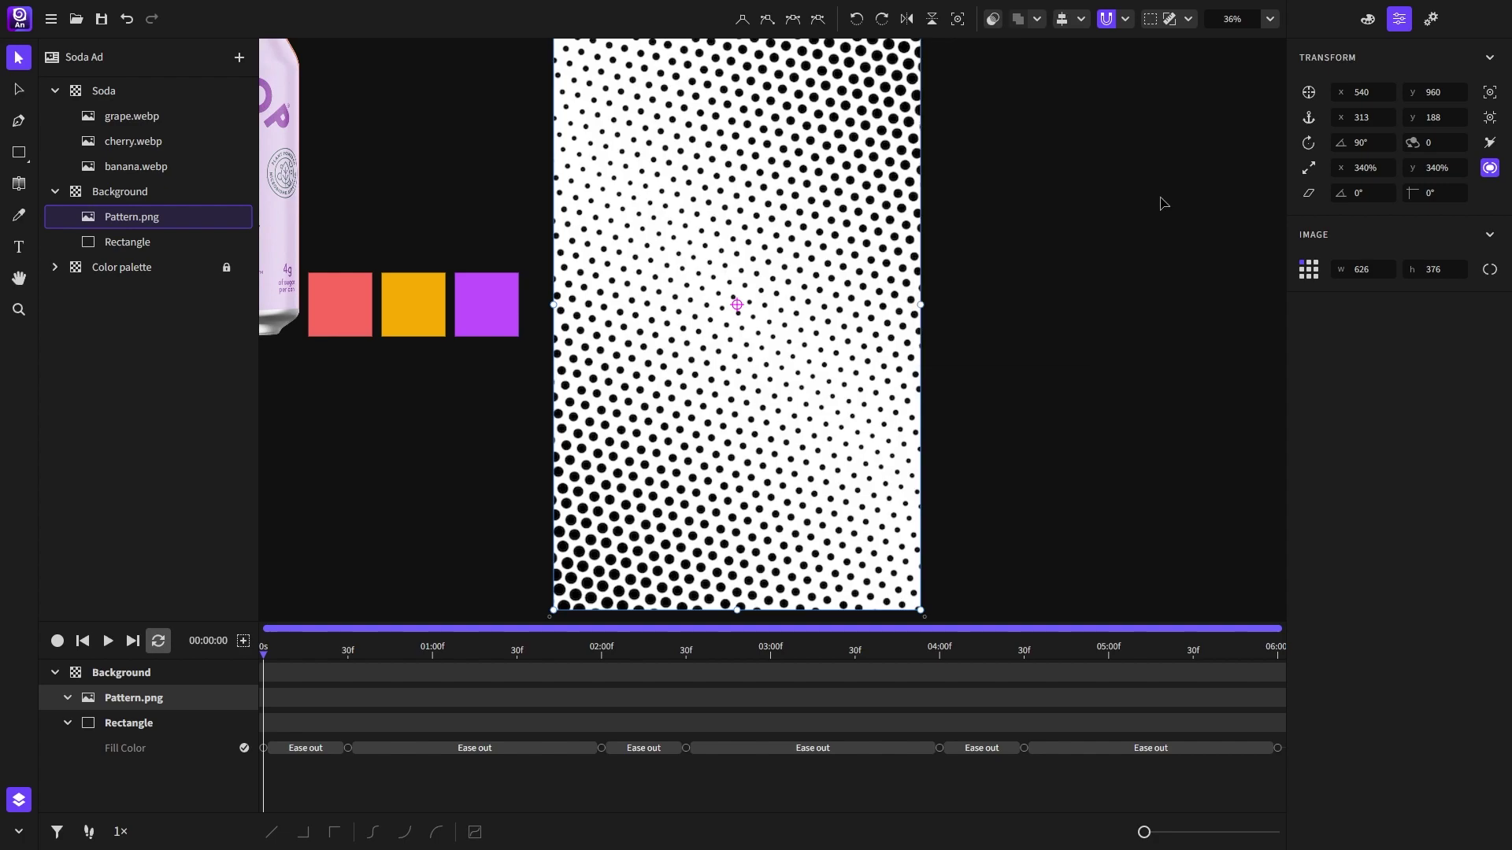
Step: Drop Pattern.png's opacity to a faint level and set its blend mode to Overlay
left_click(1368, 20)
left_click(1487, 91)
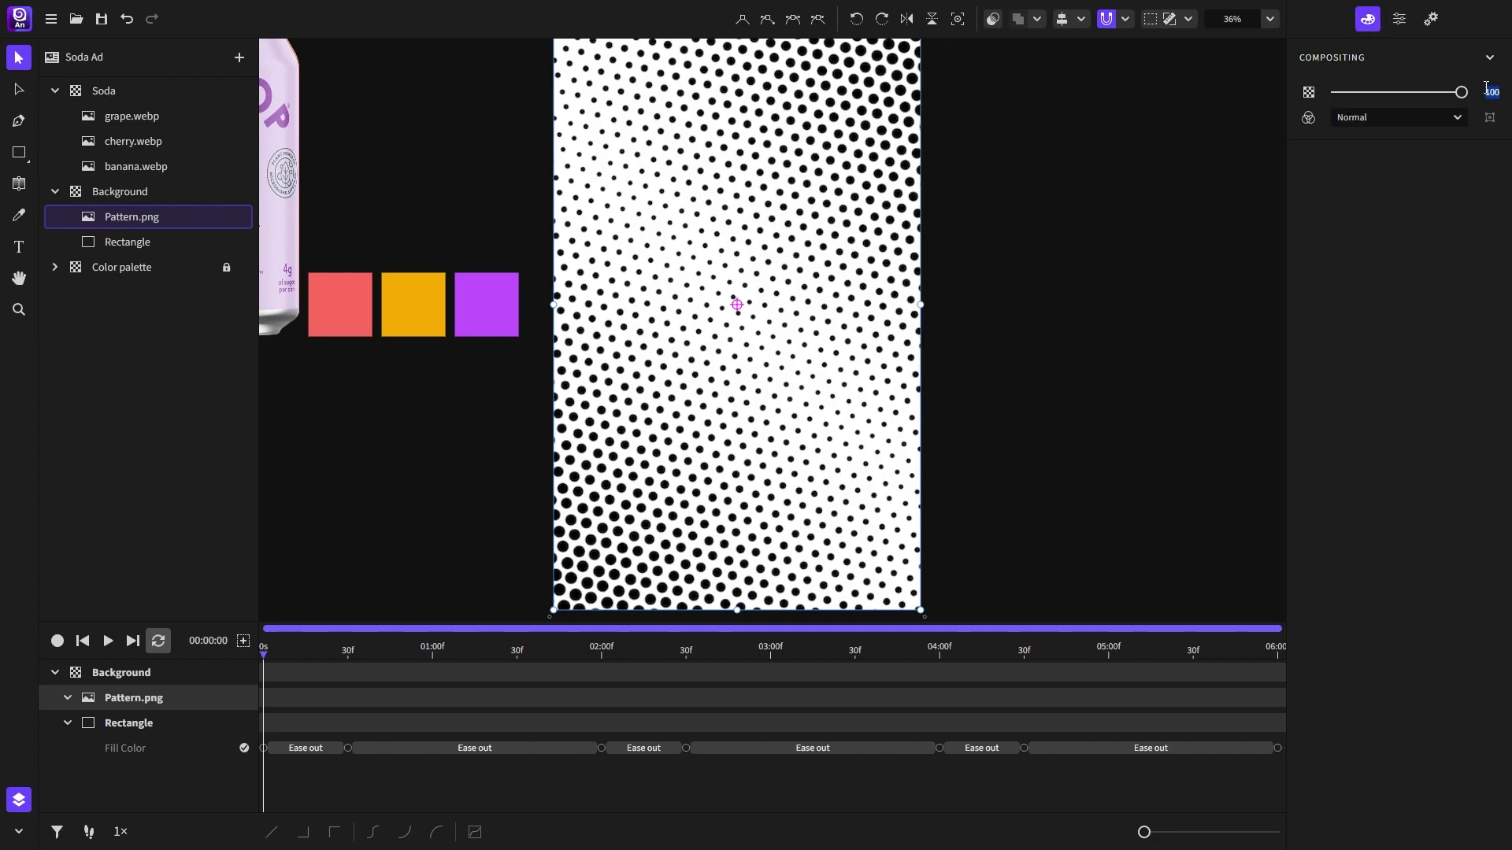
type("10")
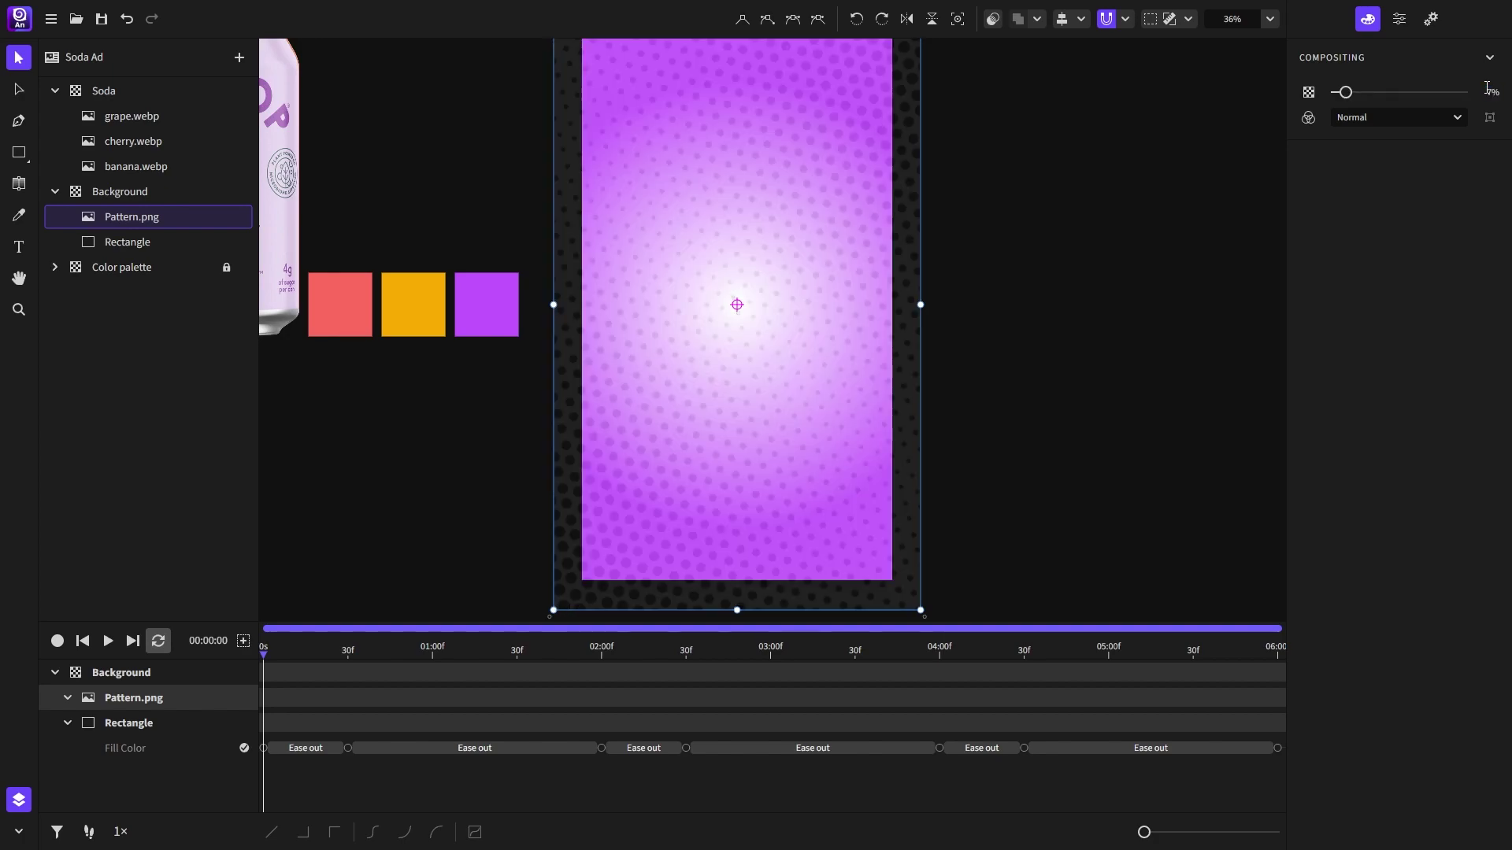
left_click(1431, 118)
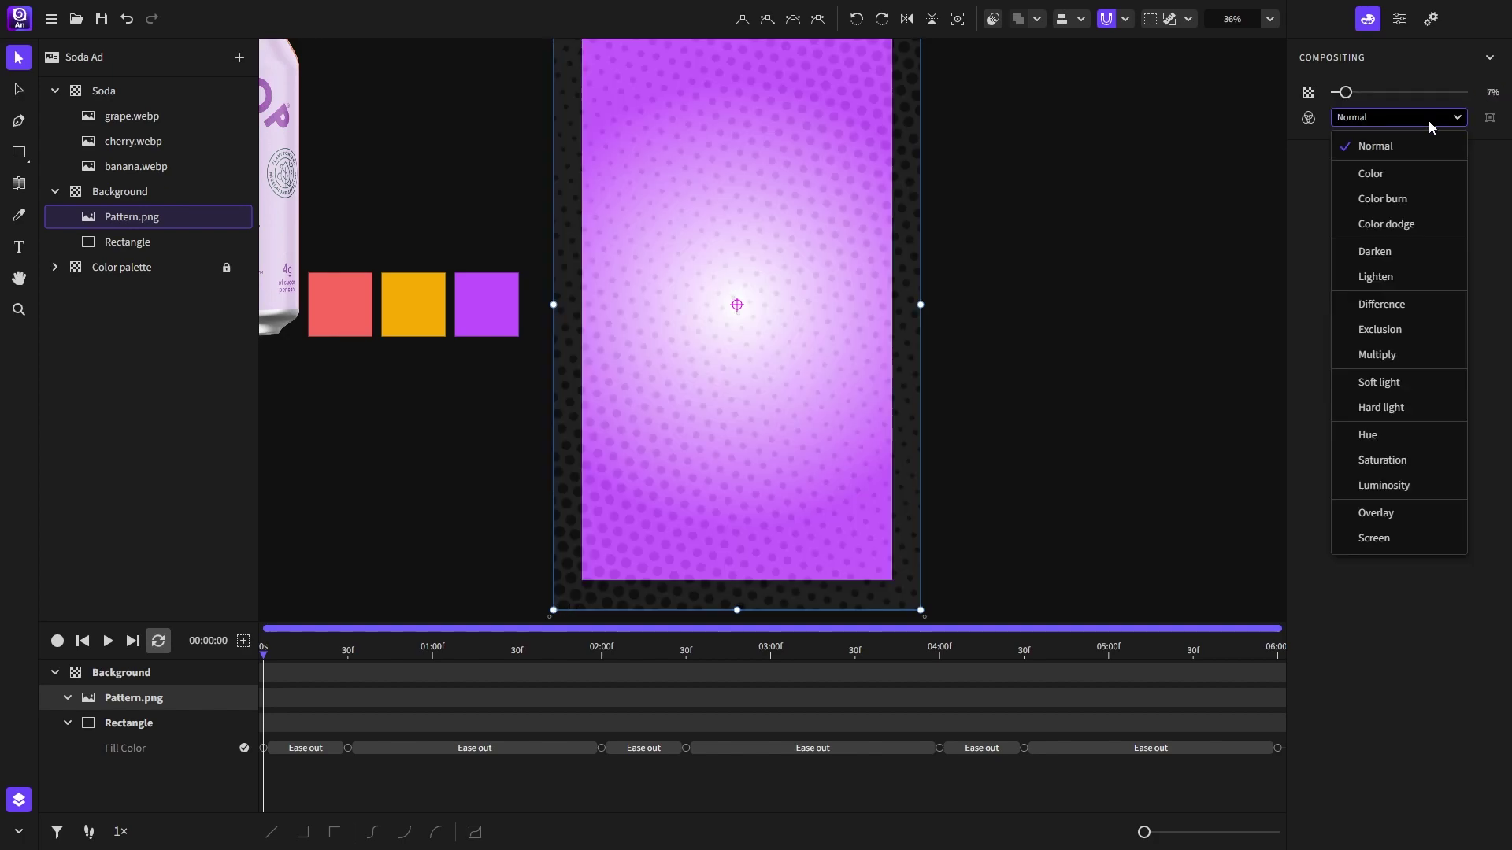
left_click(1422, 514)
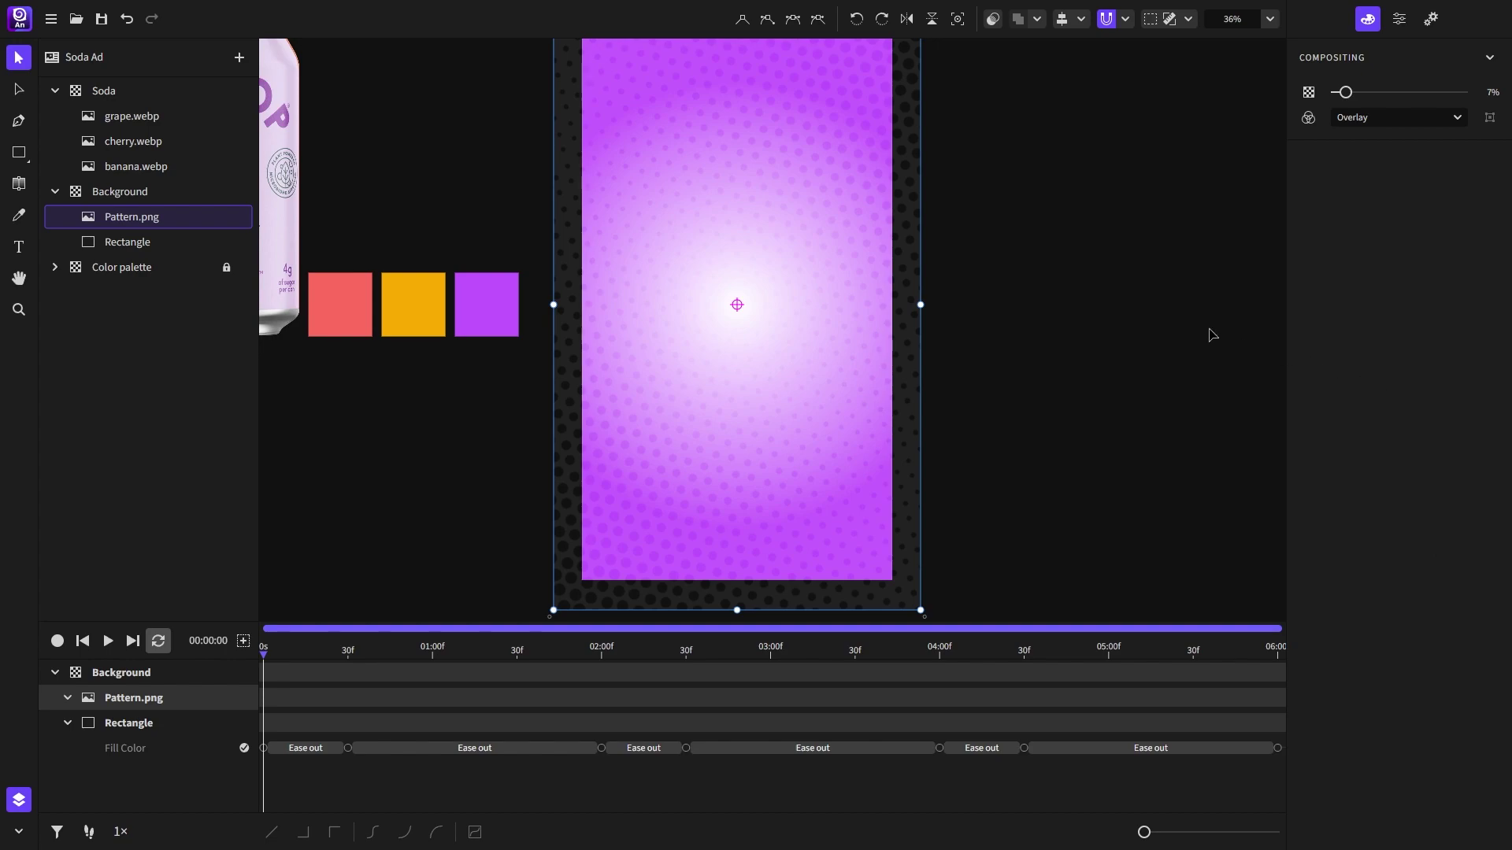
left_click(1105, 307)
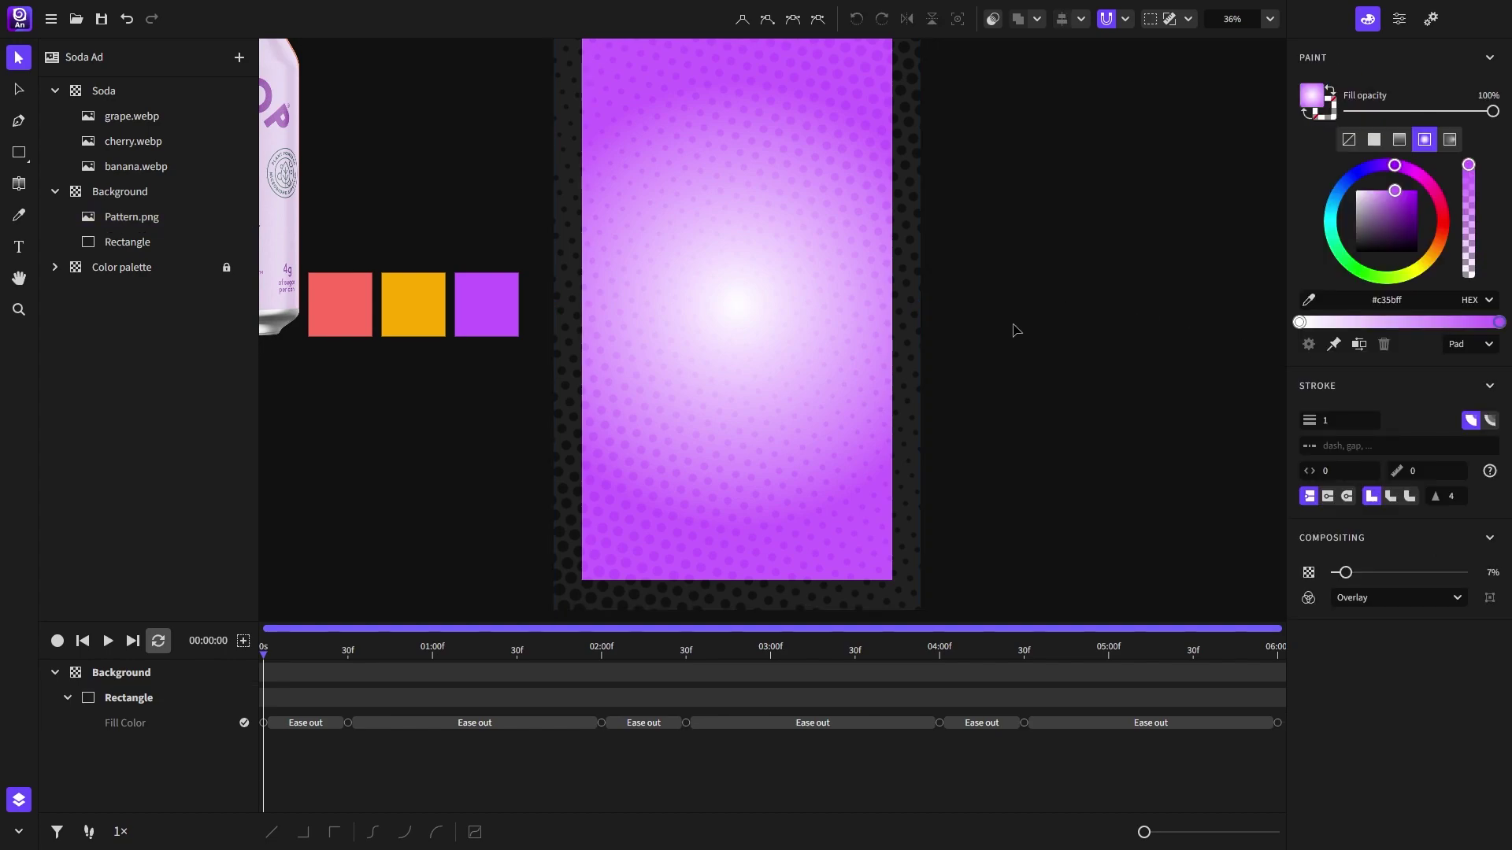
Step: Undo the last change, collapse and lock Background, then select the three can layers
key("ctrl+z")
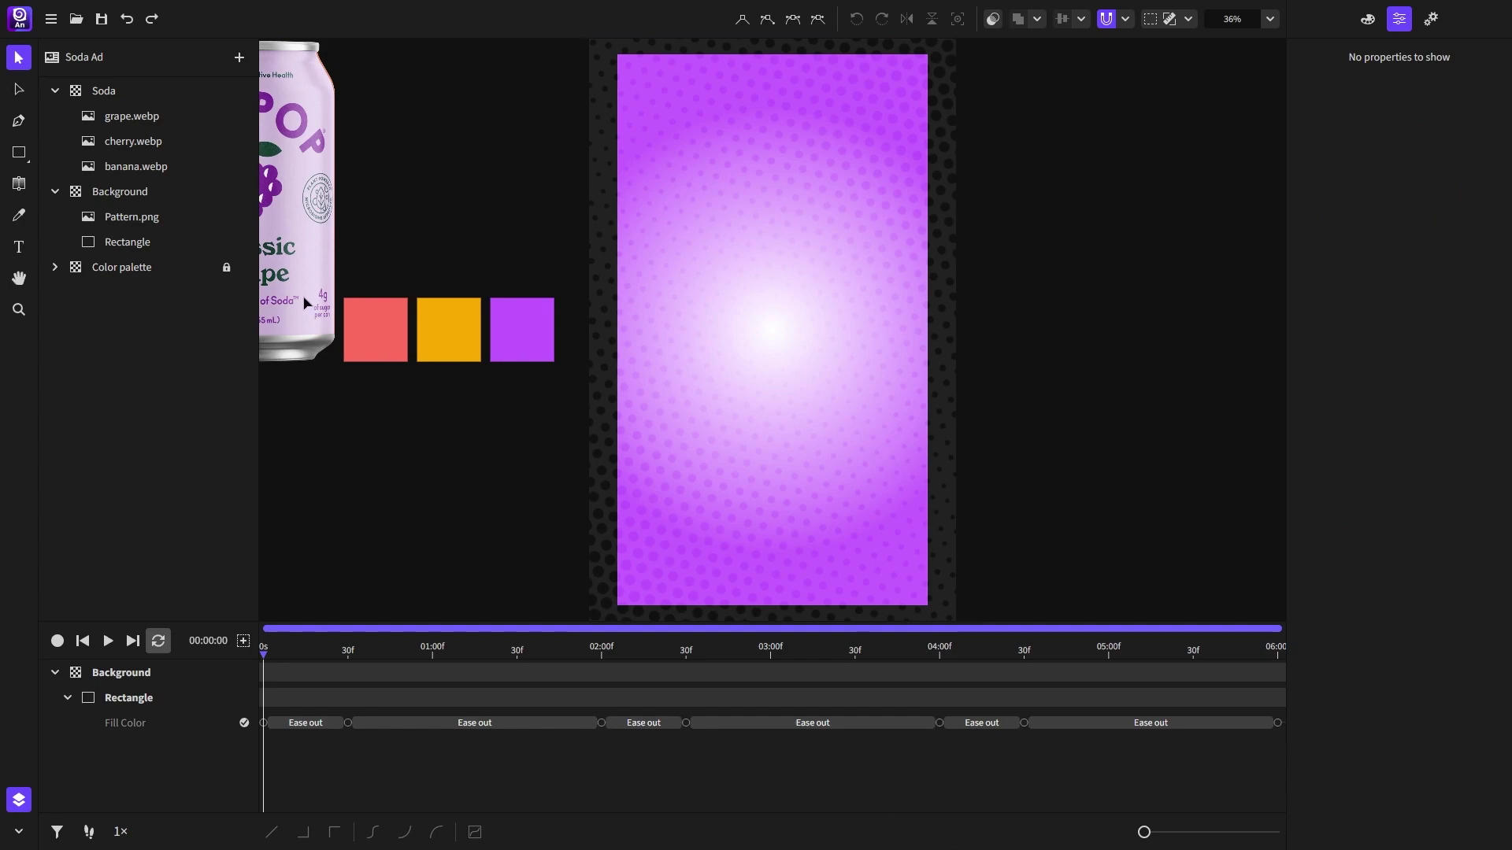
left_click(56, 191)
left_click(226, 192)
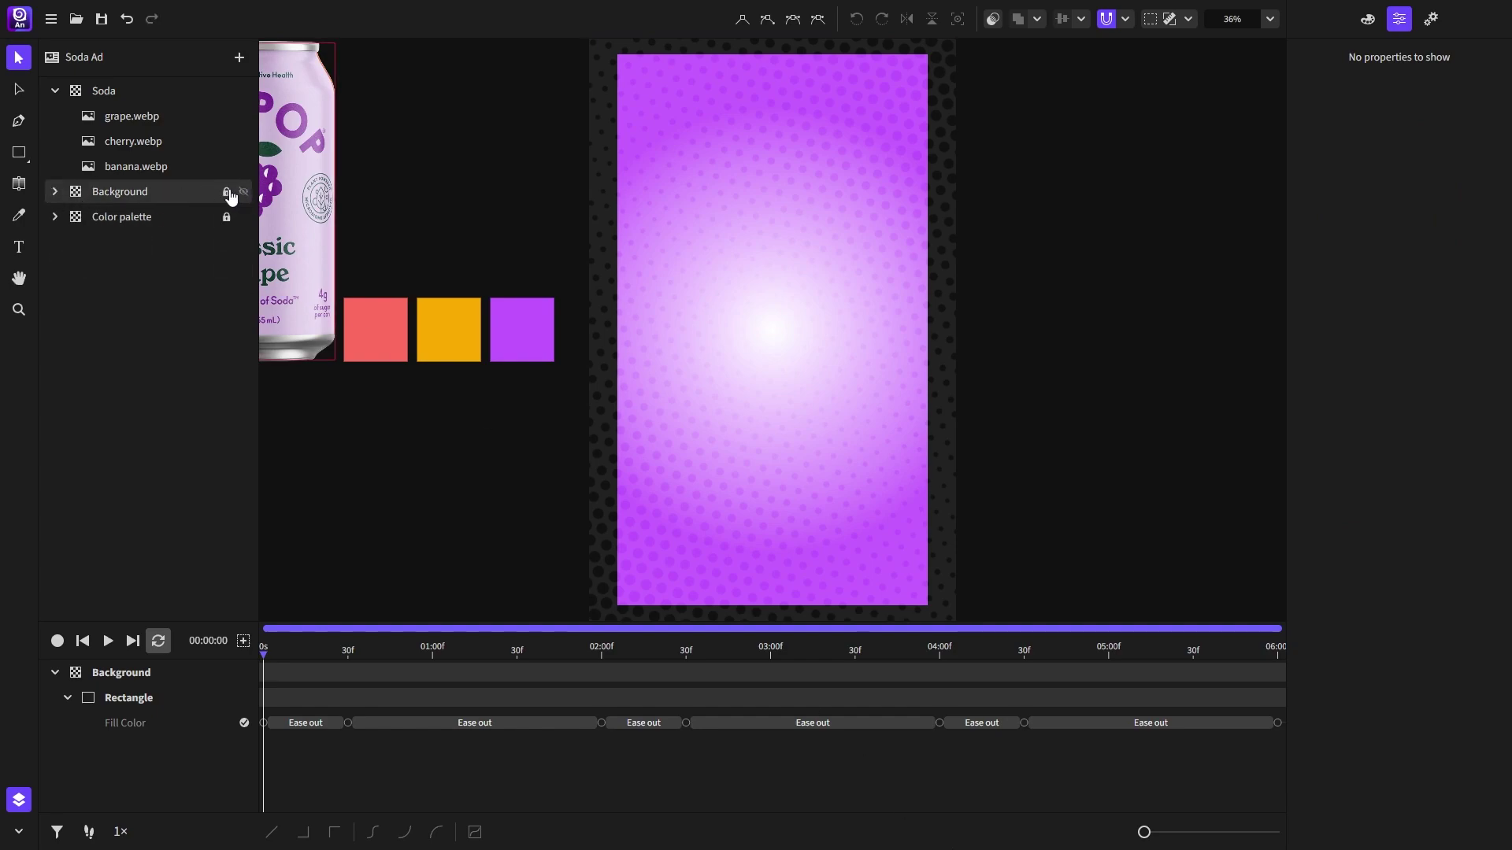
left_click(123, 163)
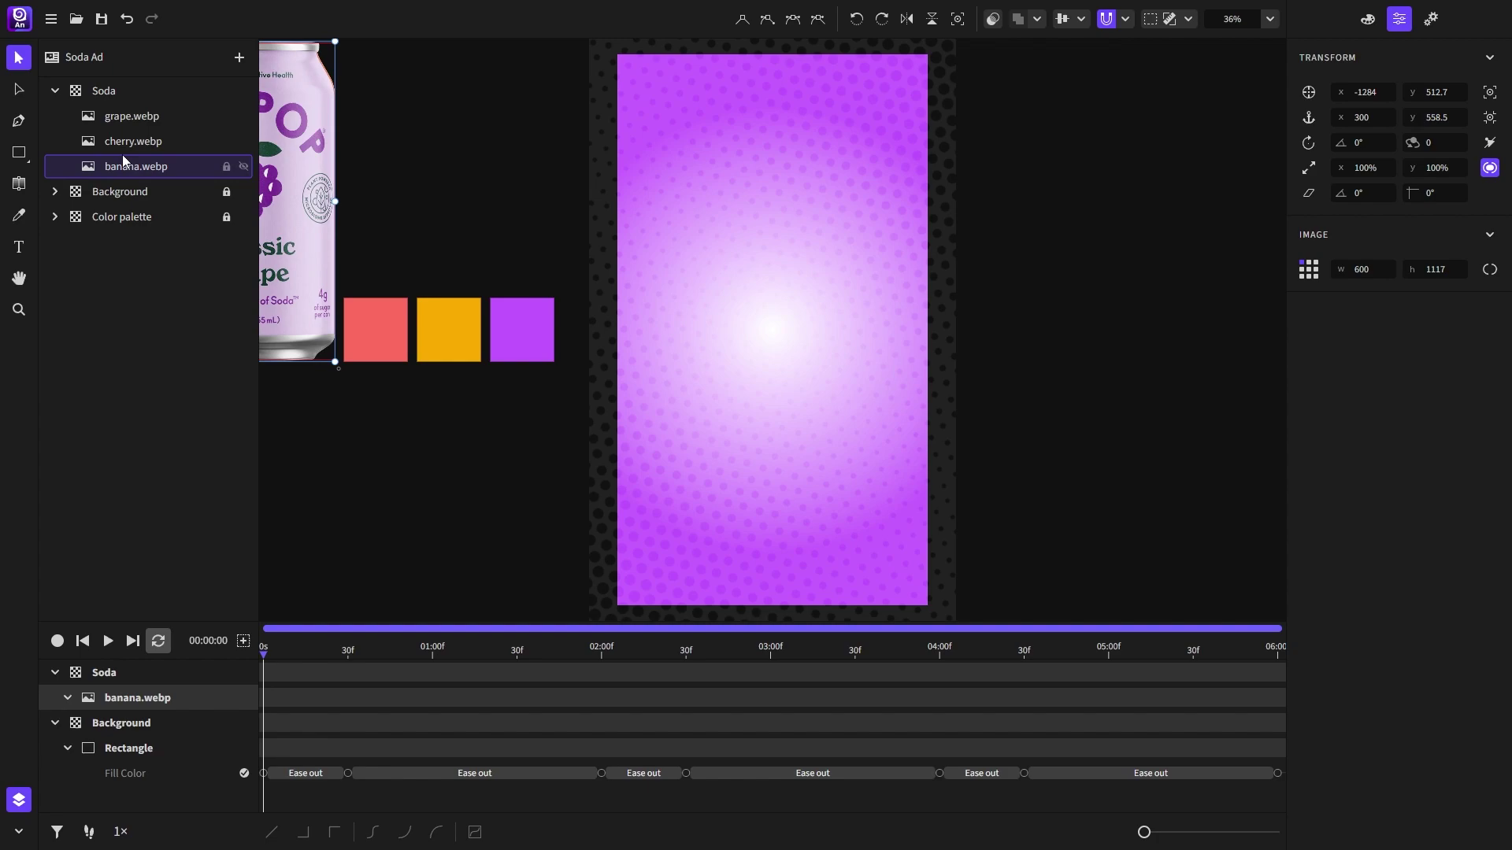
left_click(133, 115, "shift")
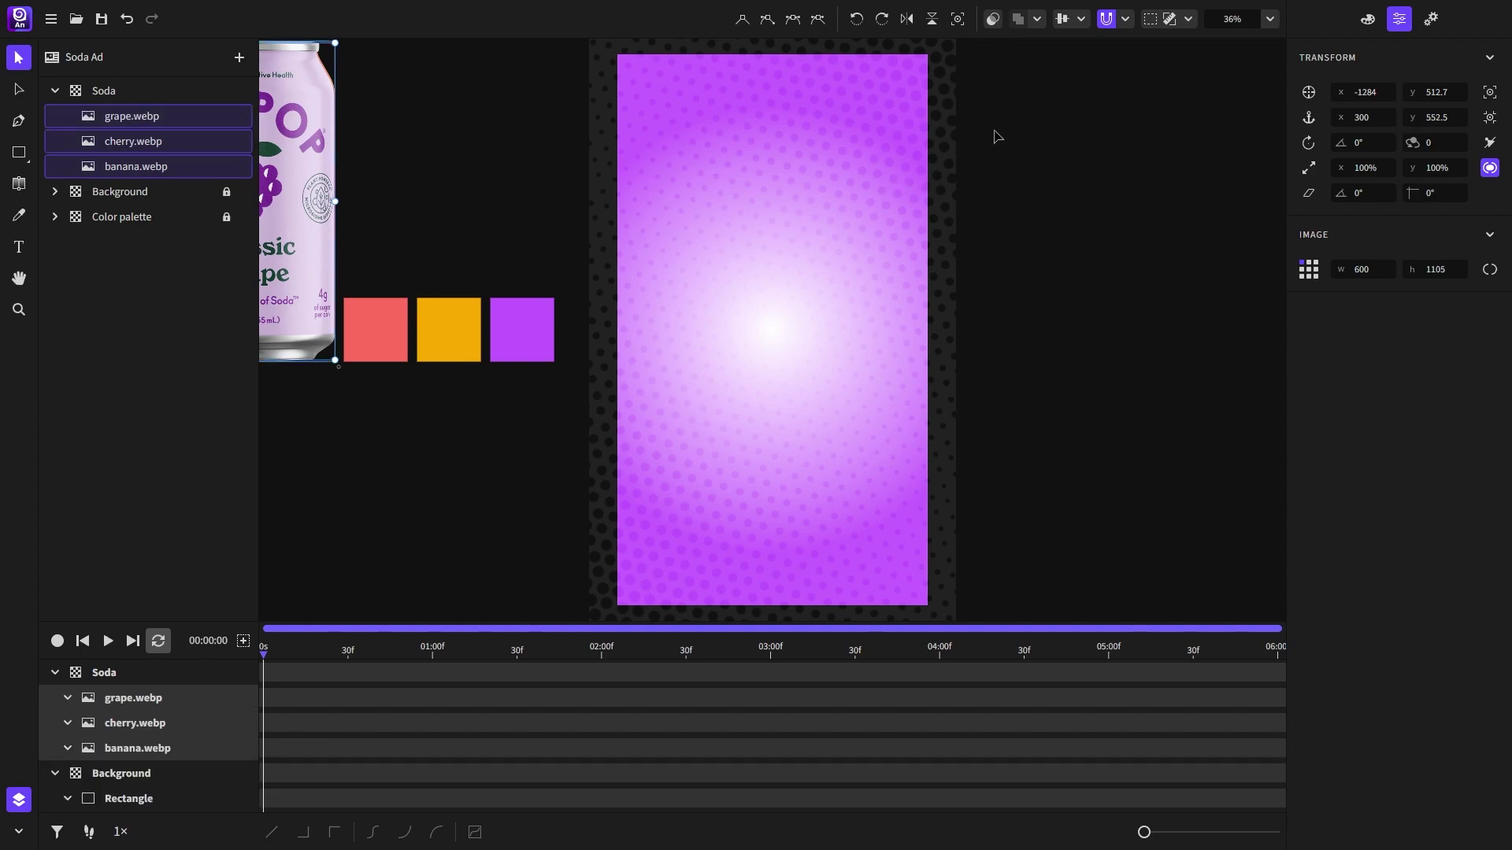
Step: Align the three cans to the document's vertical and horizontal centre (540, 960)
left_click(1082, 19)
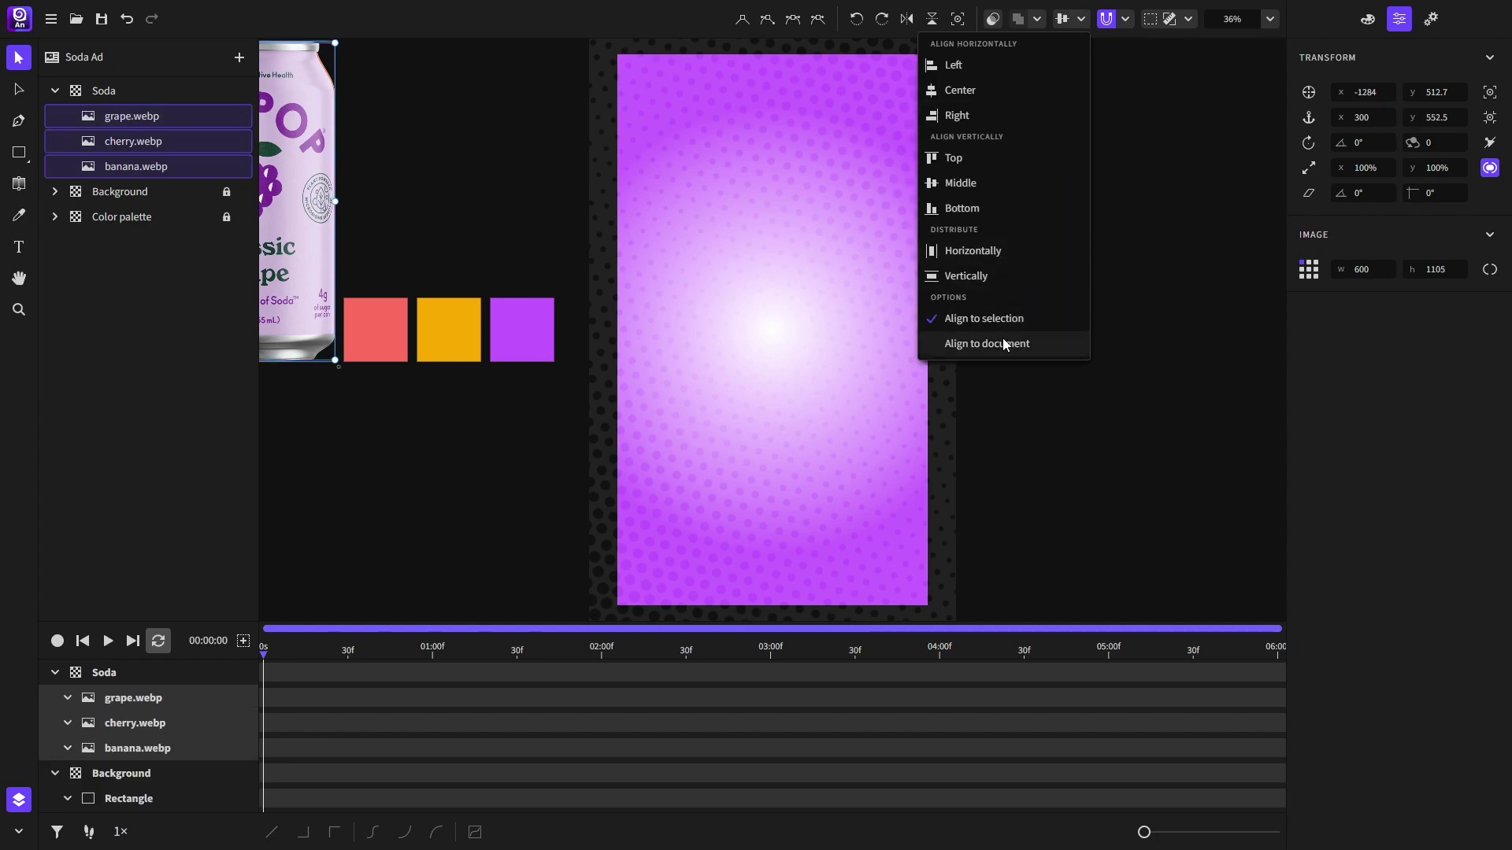
left_click(979, 183)
left_click(976, 98)
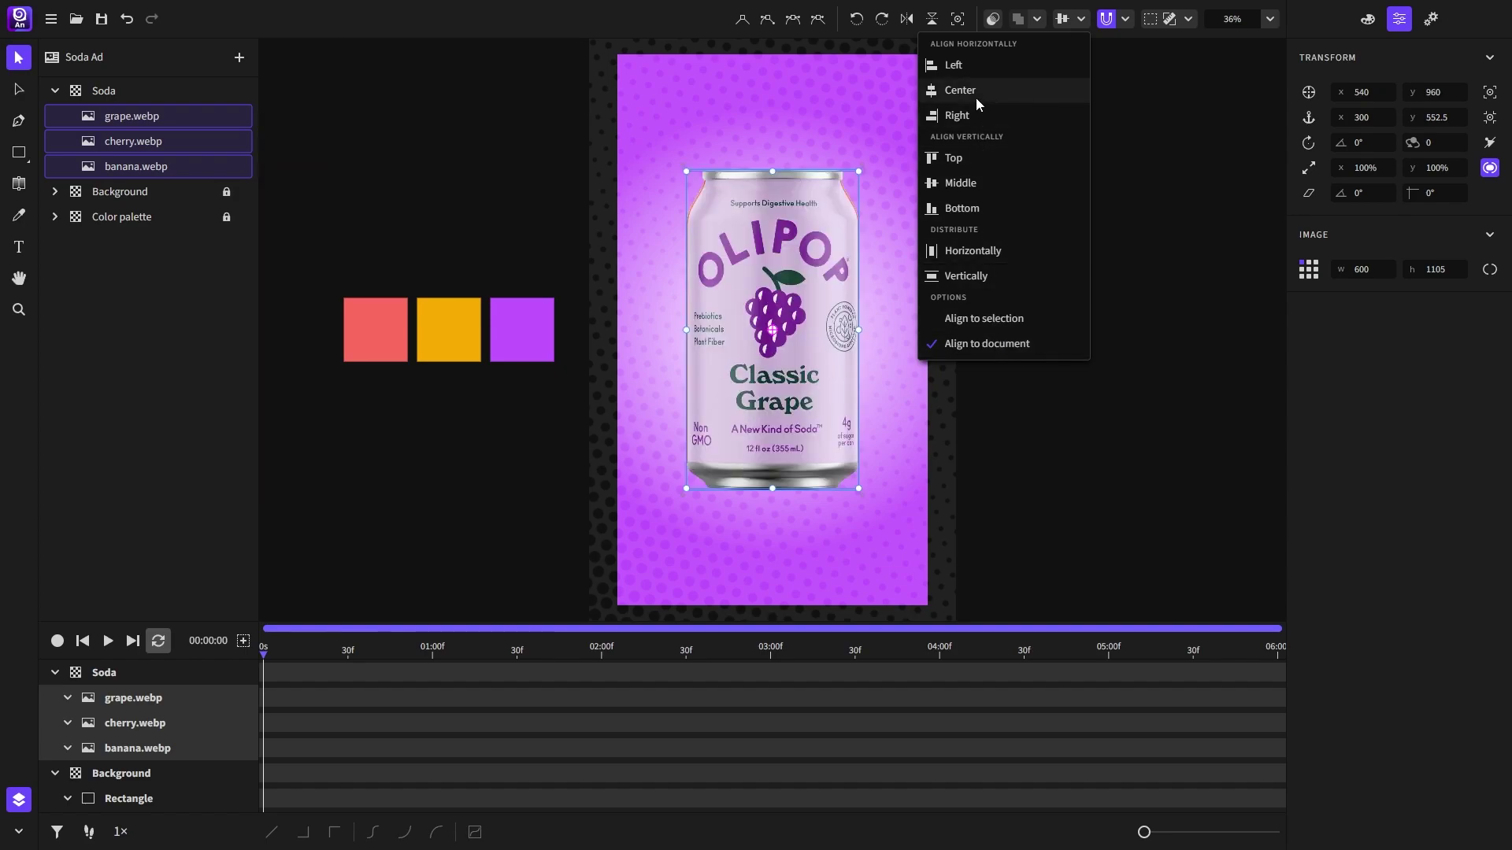
left_click(1128, 241)
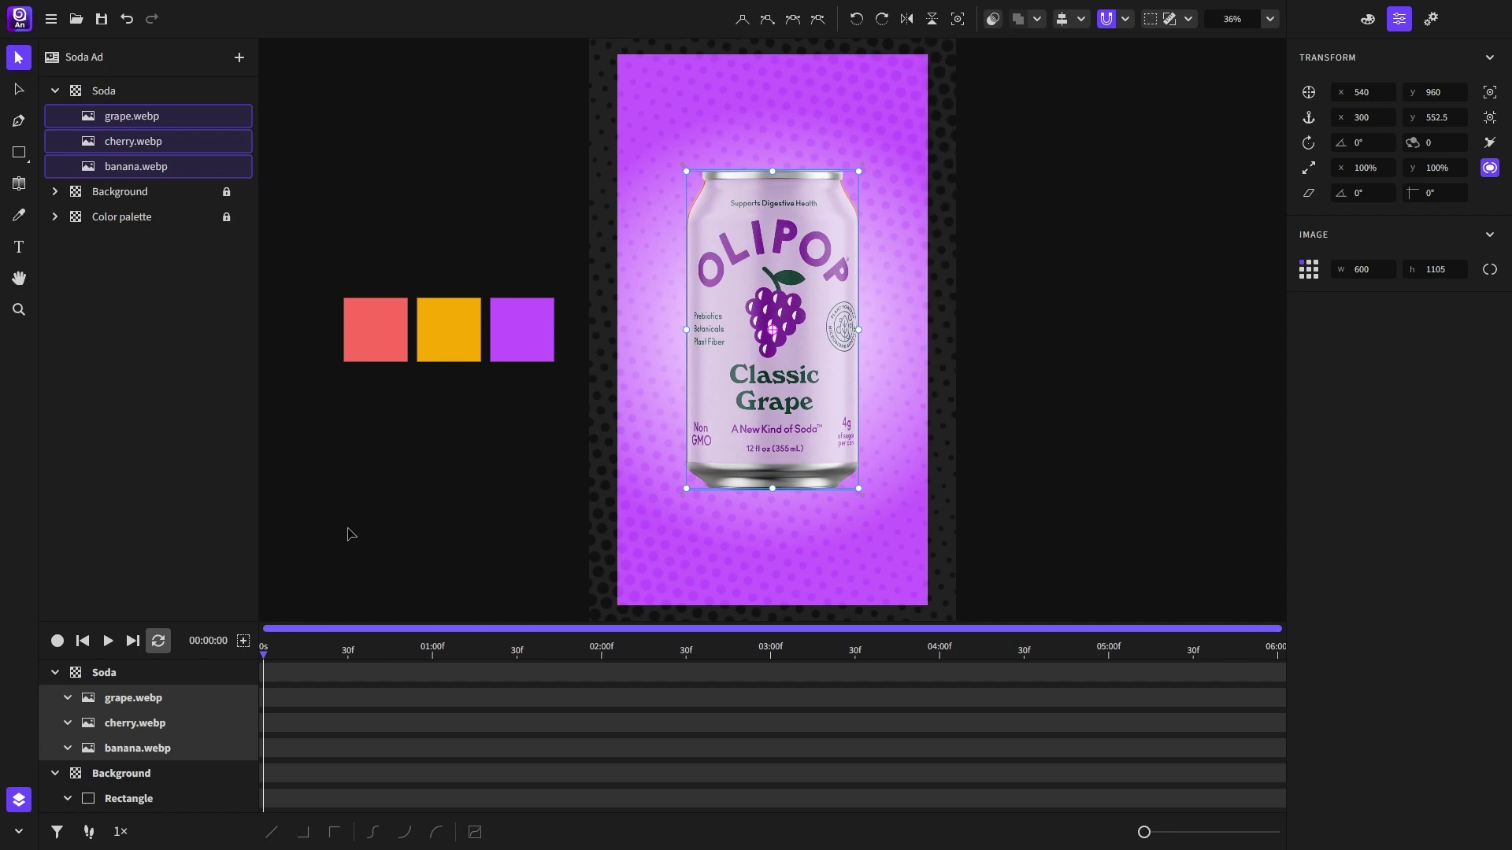
Step: Add Scale keyframes to the selected cans and move them to 45f
left_click(244, 640)
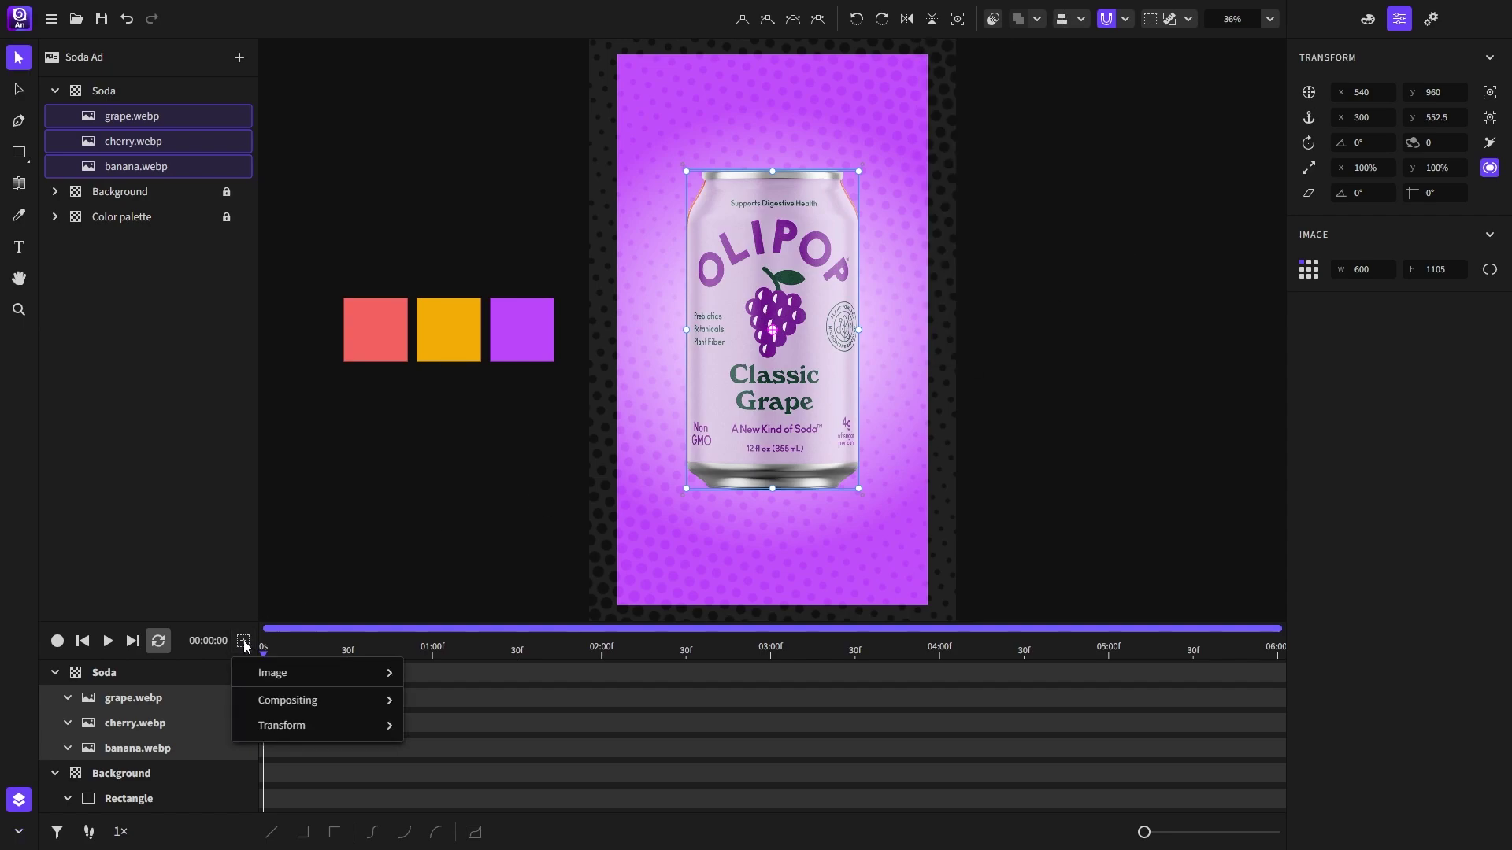
mouse_move(311, 729)
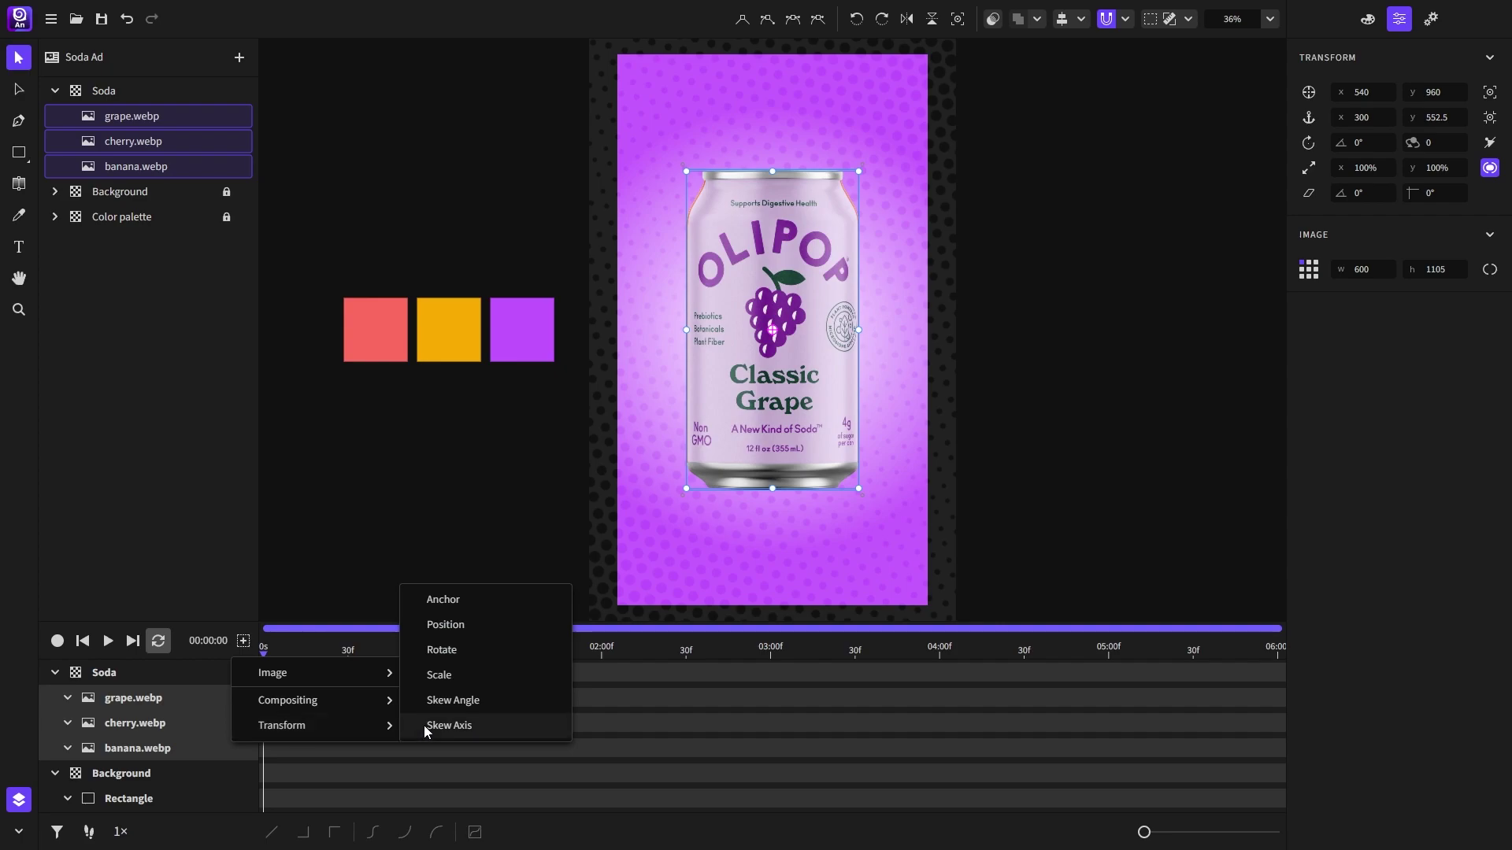
left_click(453, 677)
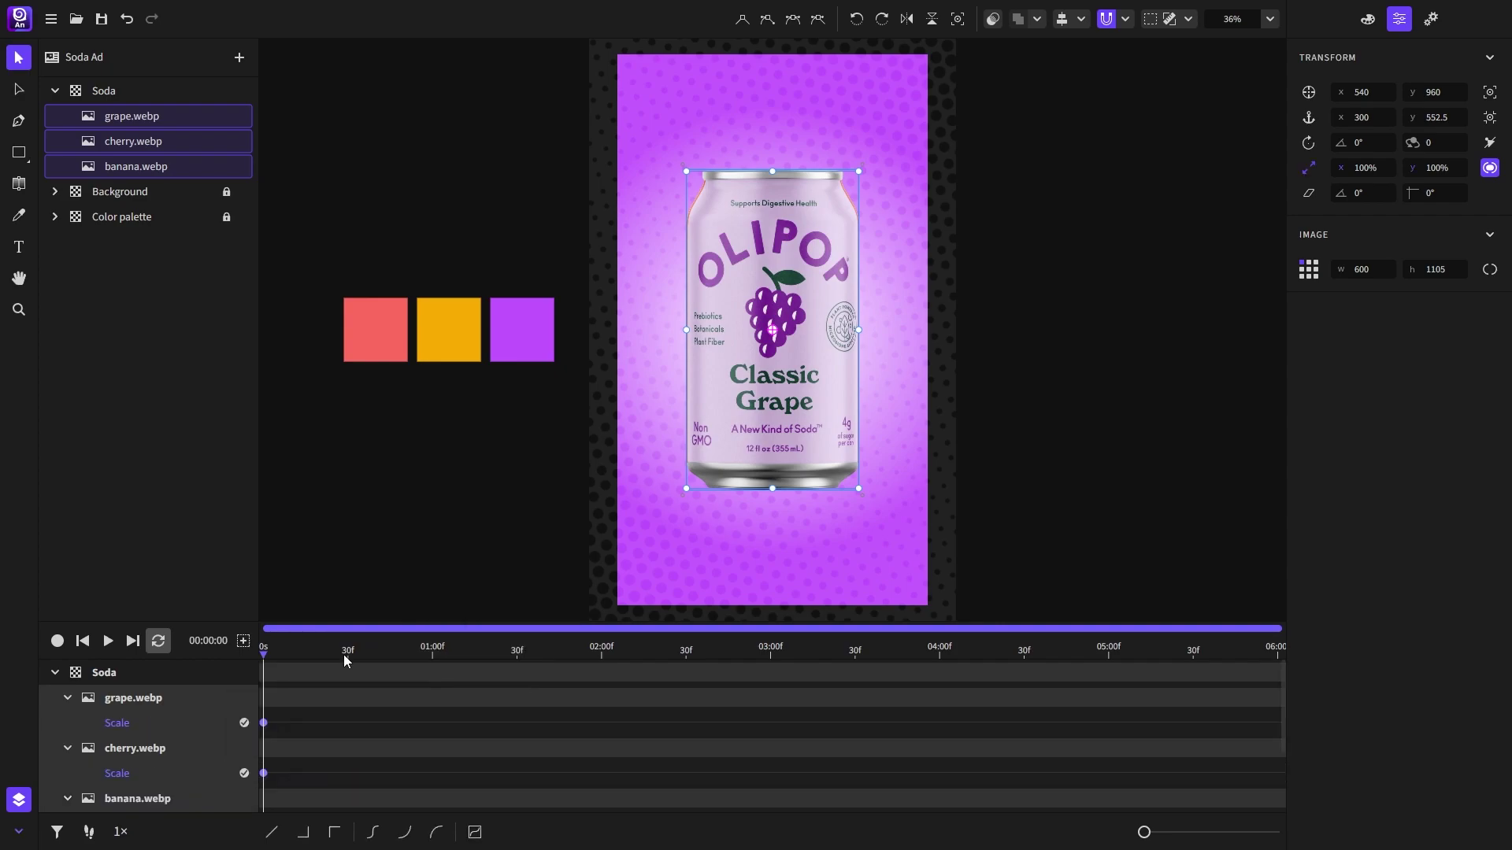
left_click_drag(343, 654, 389, 660)
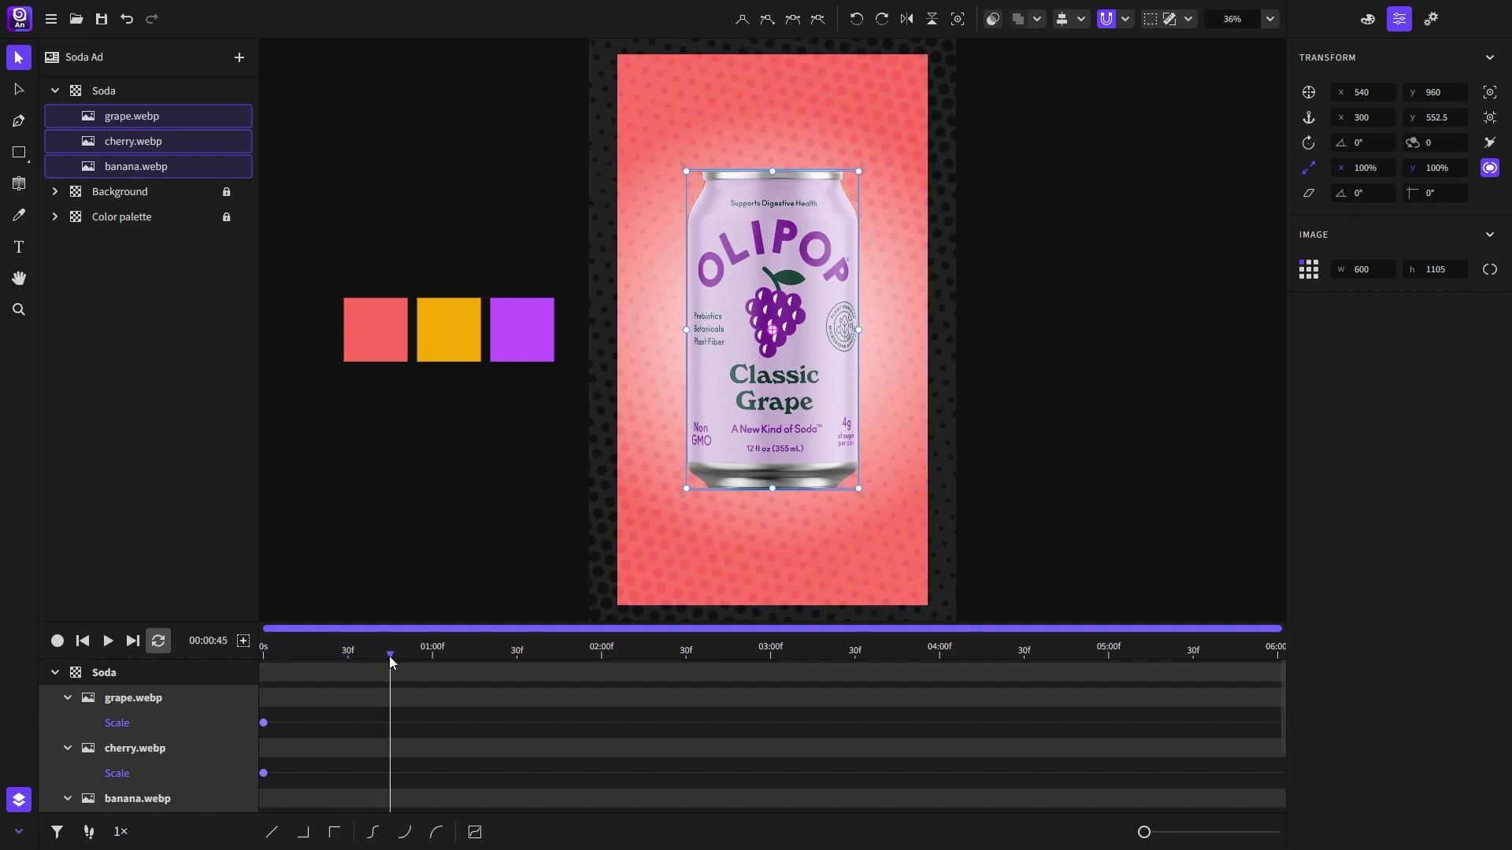
left_click_drag(265, 726, 392, 728)
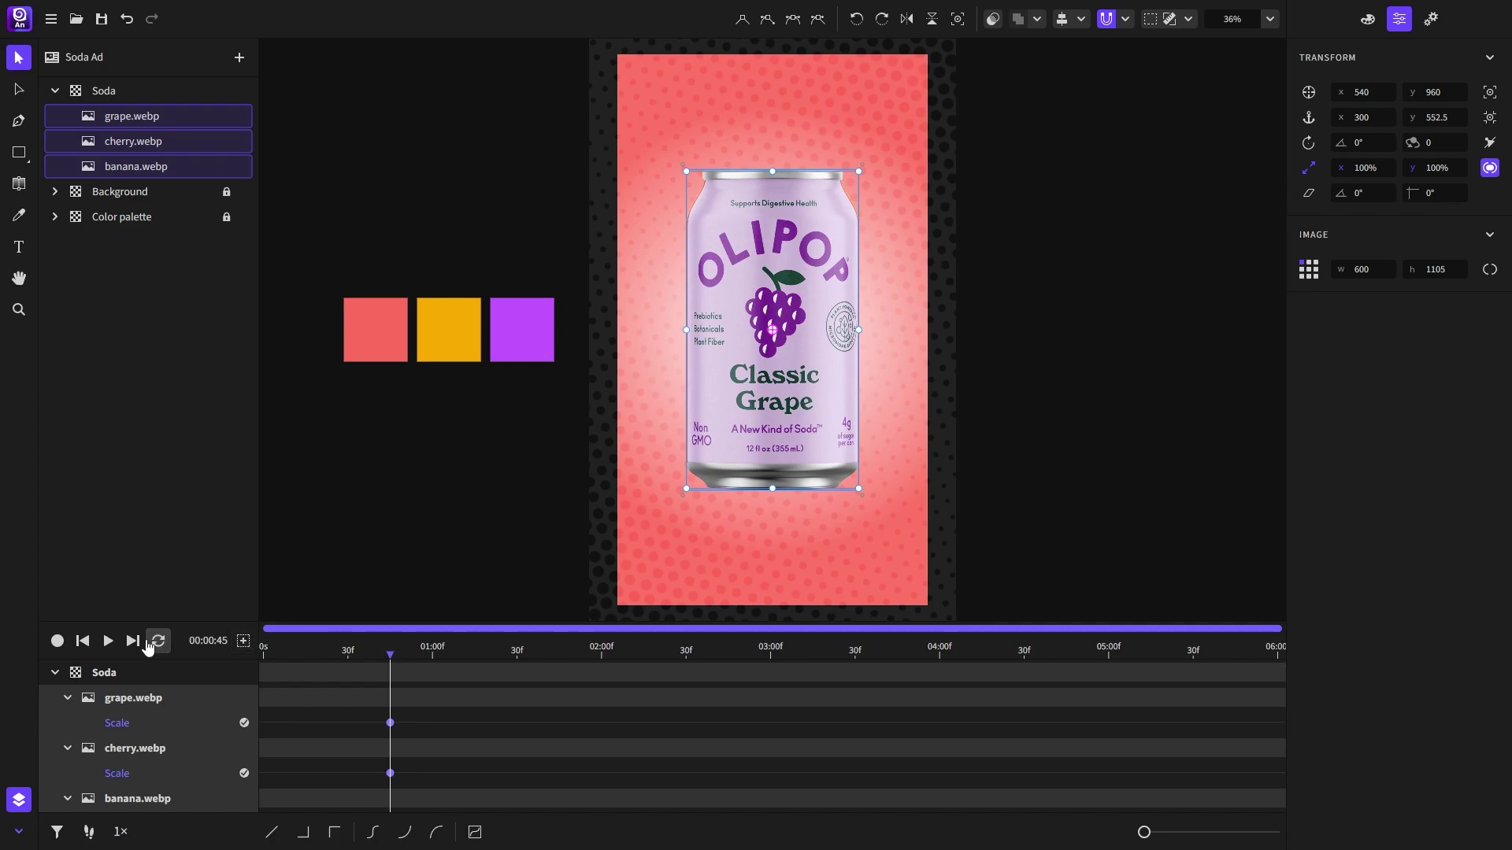
Step: Set the cans' scale to 15% at frame 0
left_click(82, 641)
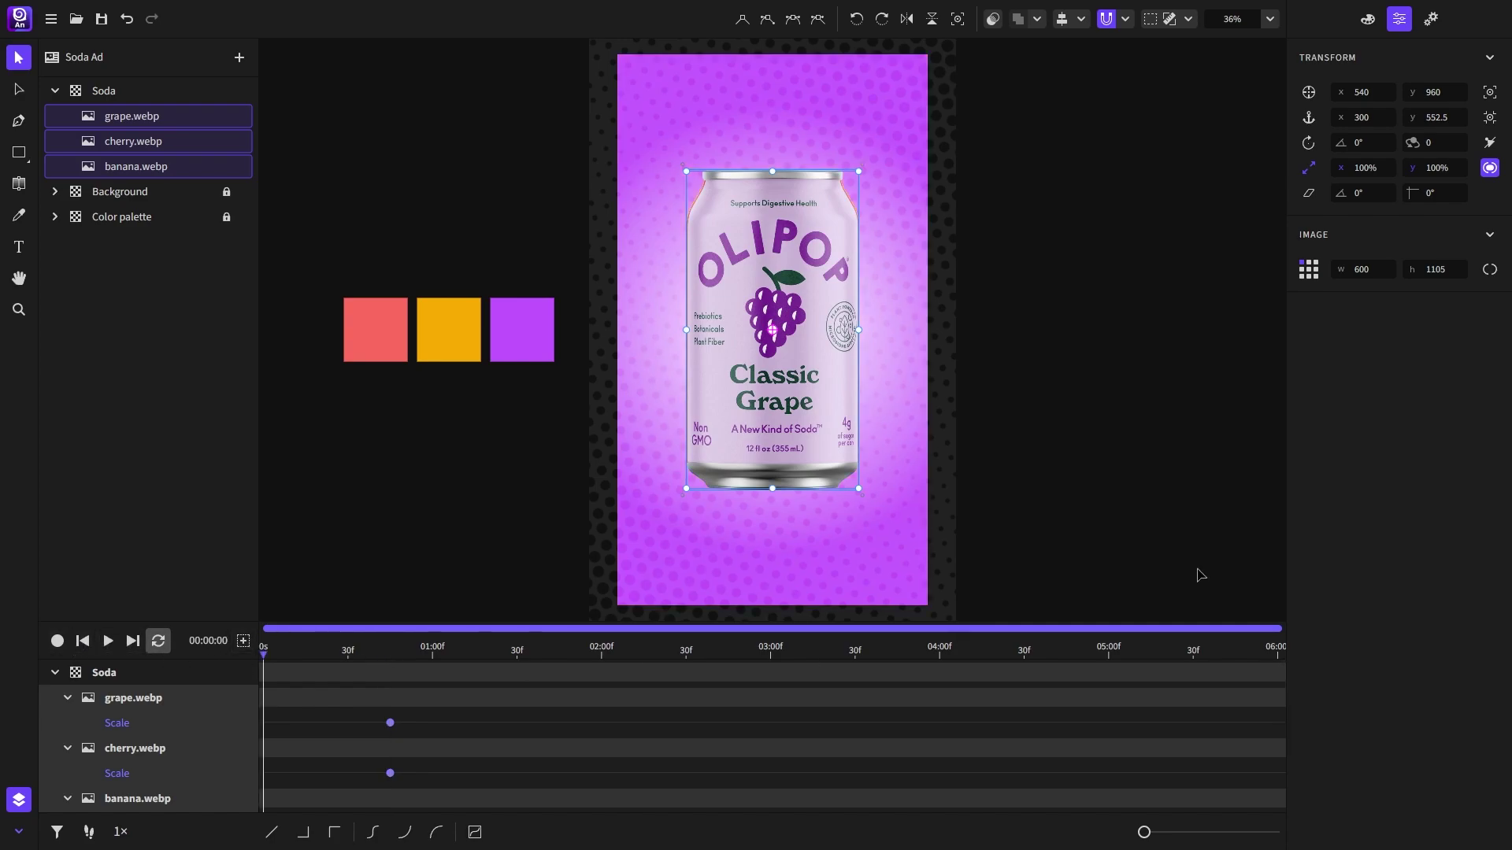
left_click(1363, 172)
type("15")
key("Return")
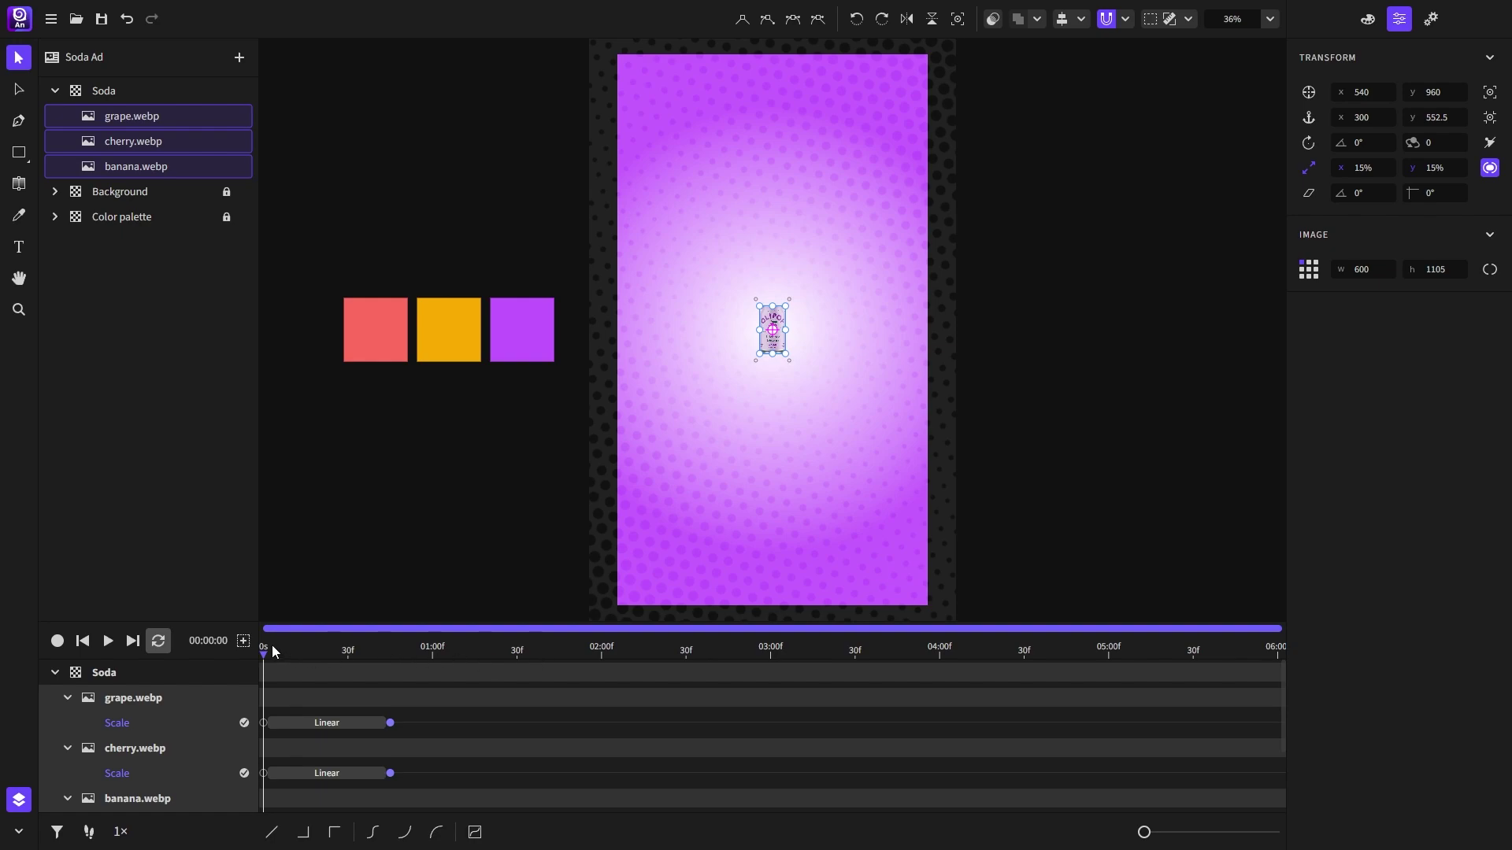
Step: Add Rotate and Opacity tracks to the selected cans
left_click(241, 641)
mouse_move(305, 725)
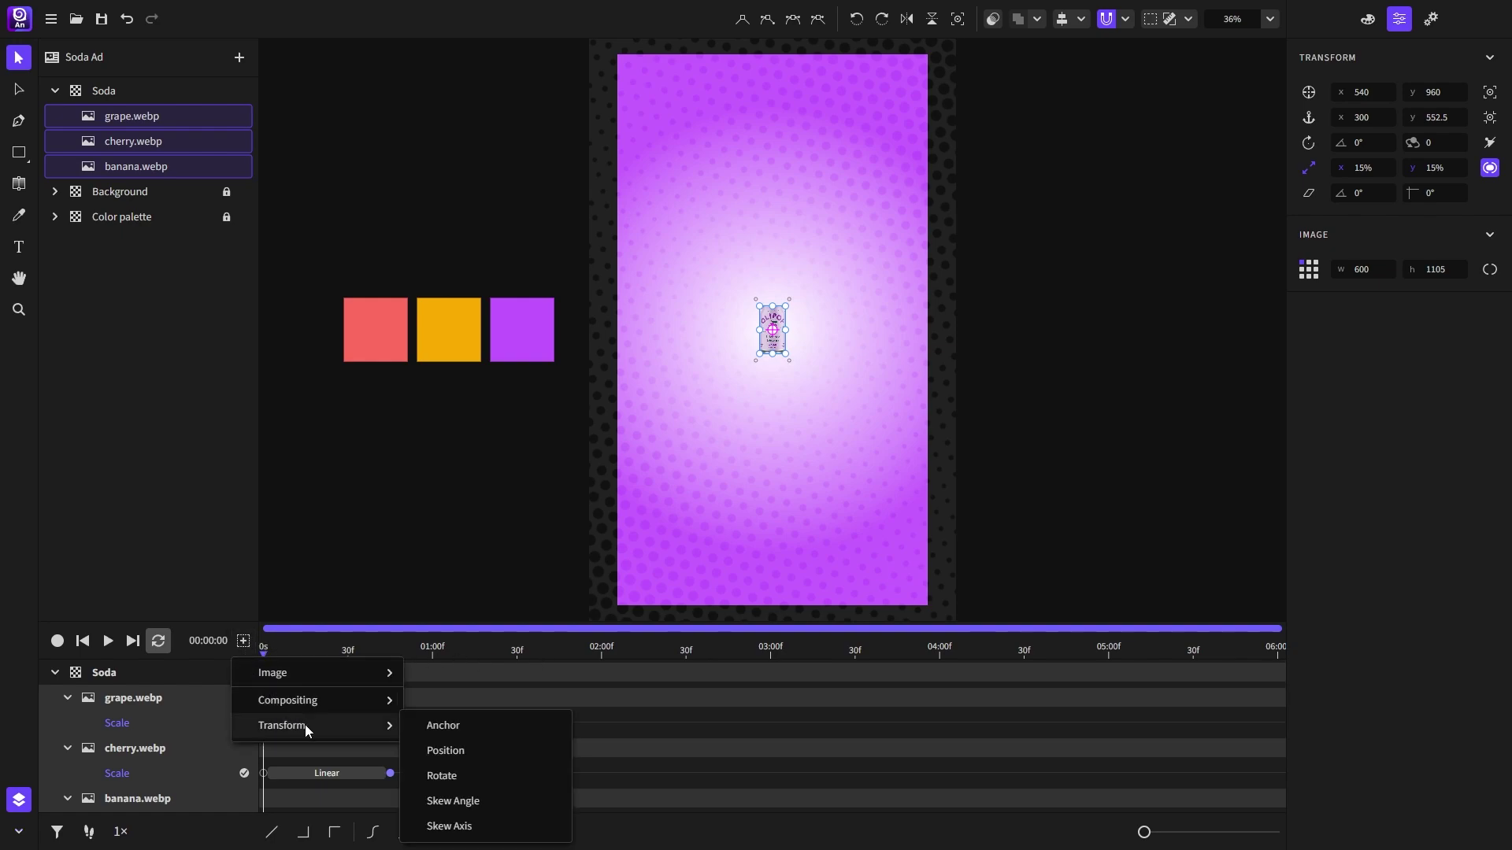
left_click(467, 776)
left_click(250, 644)
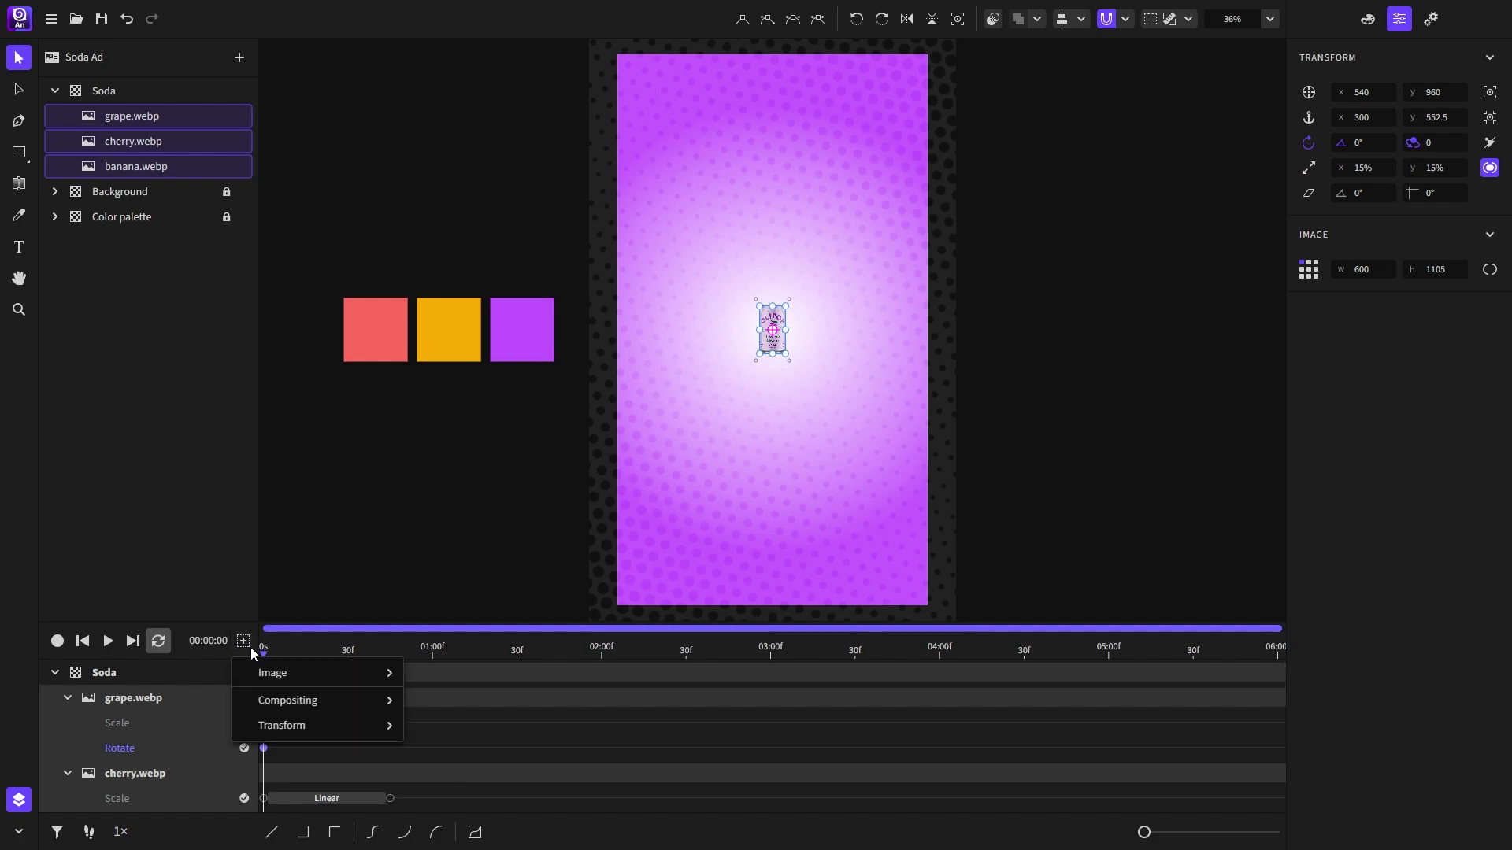
mouse_move(295, 693)
left_click(442, 707)
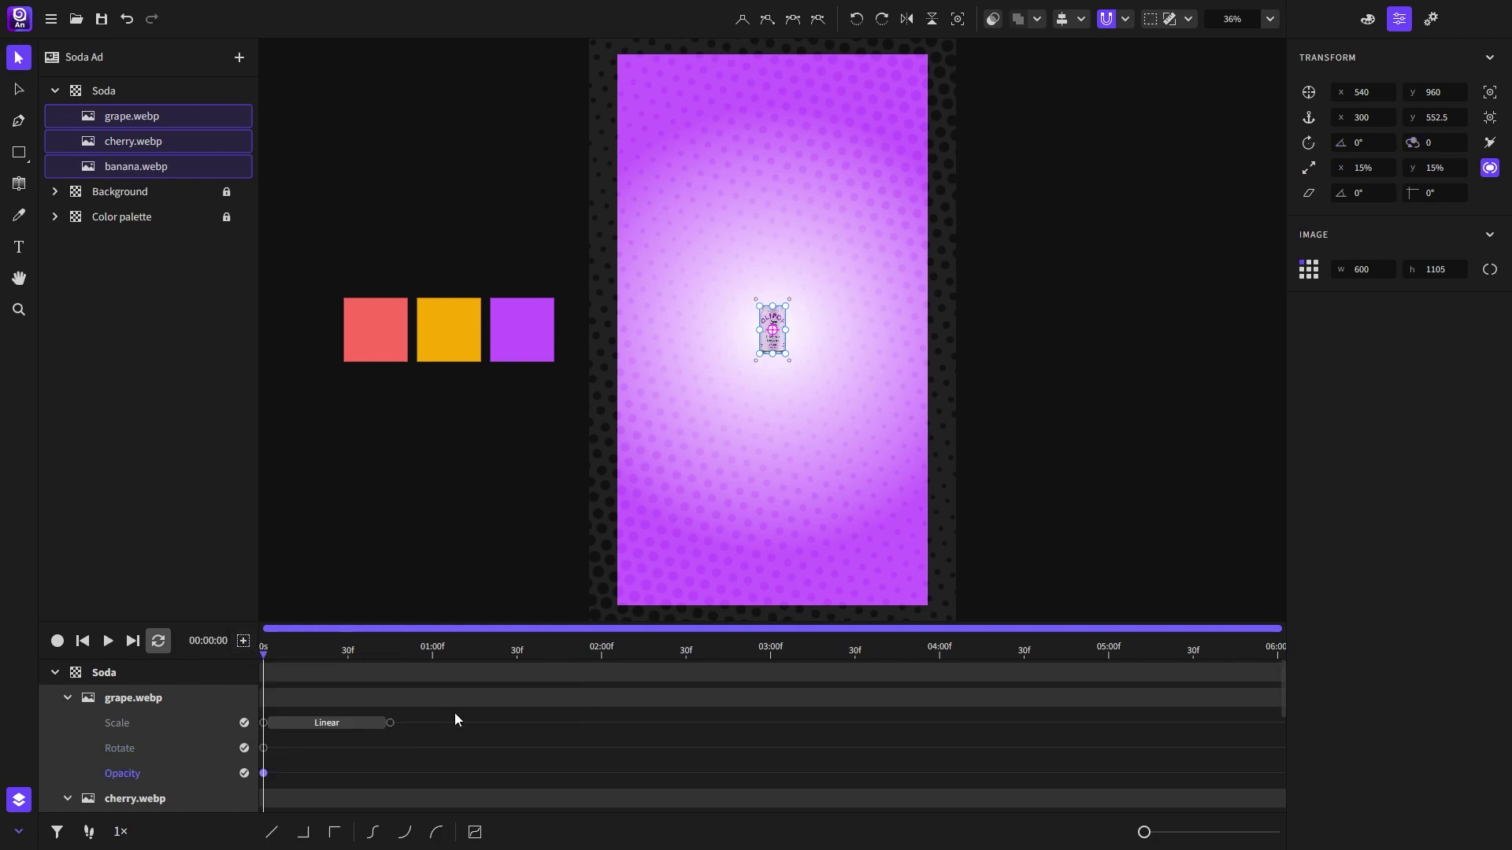
Step: Move cherry.webp below banana.webp in the Soda group's layer order
left_click(131, 142)
left_click_drag(131, 140, 129, 173)
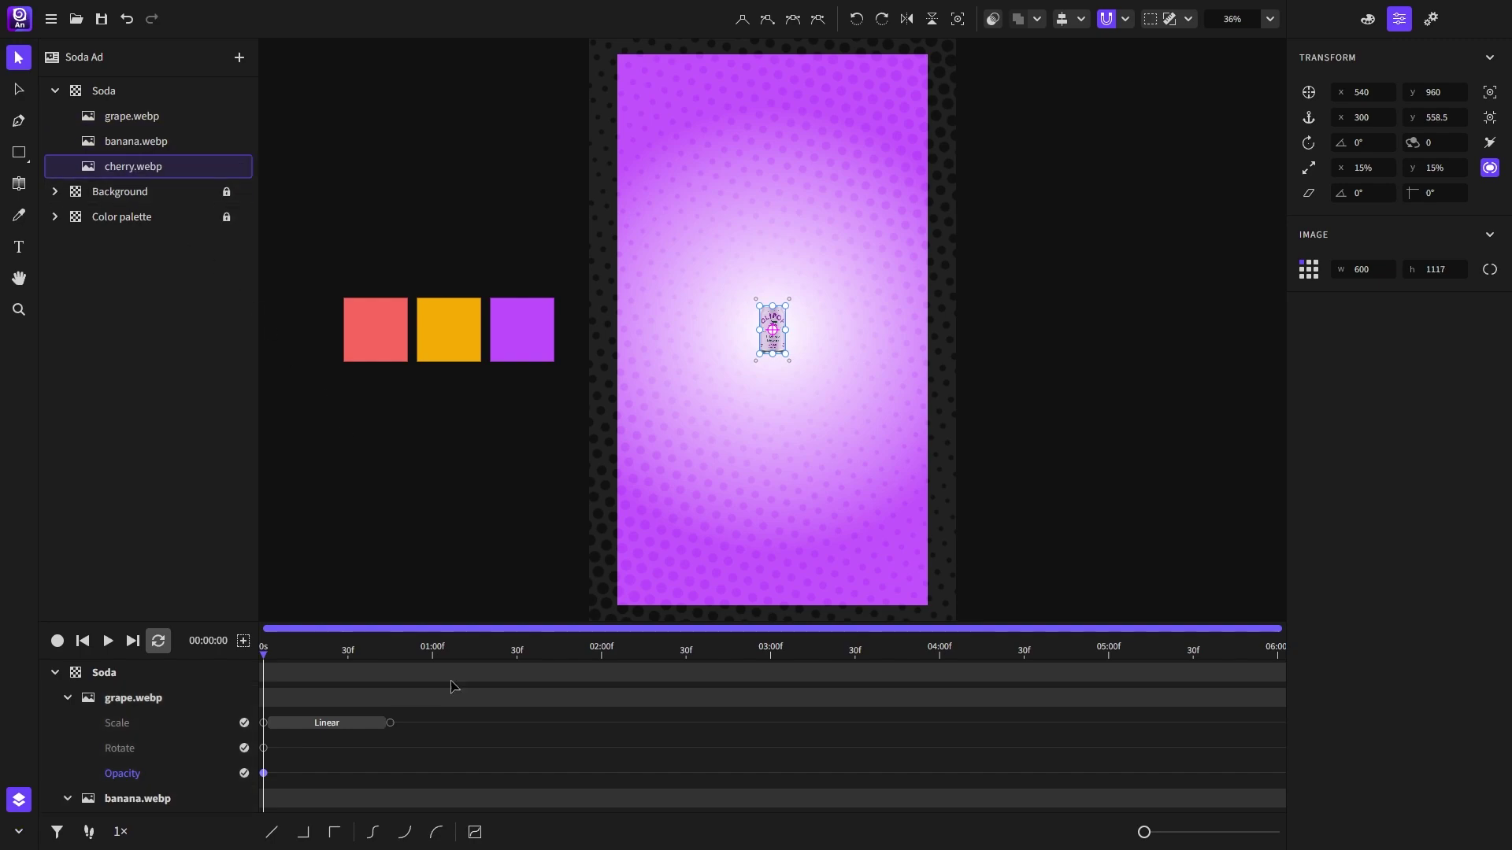
left_click(1368, 18)
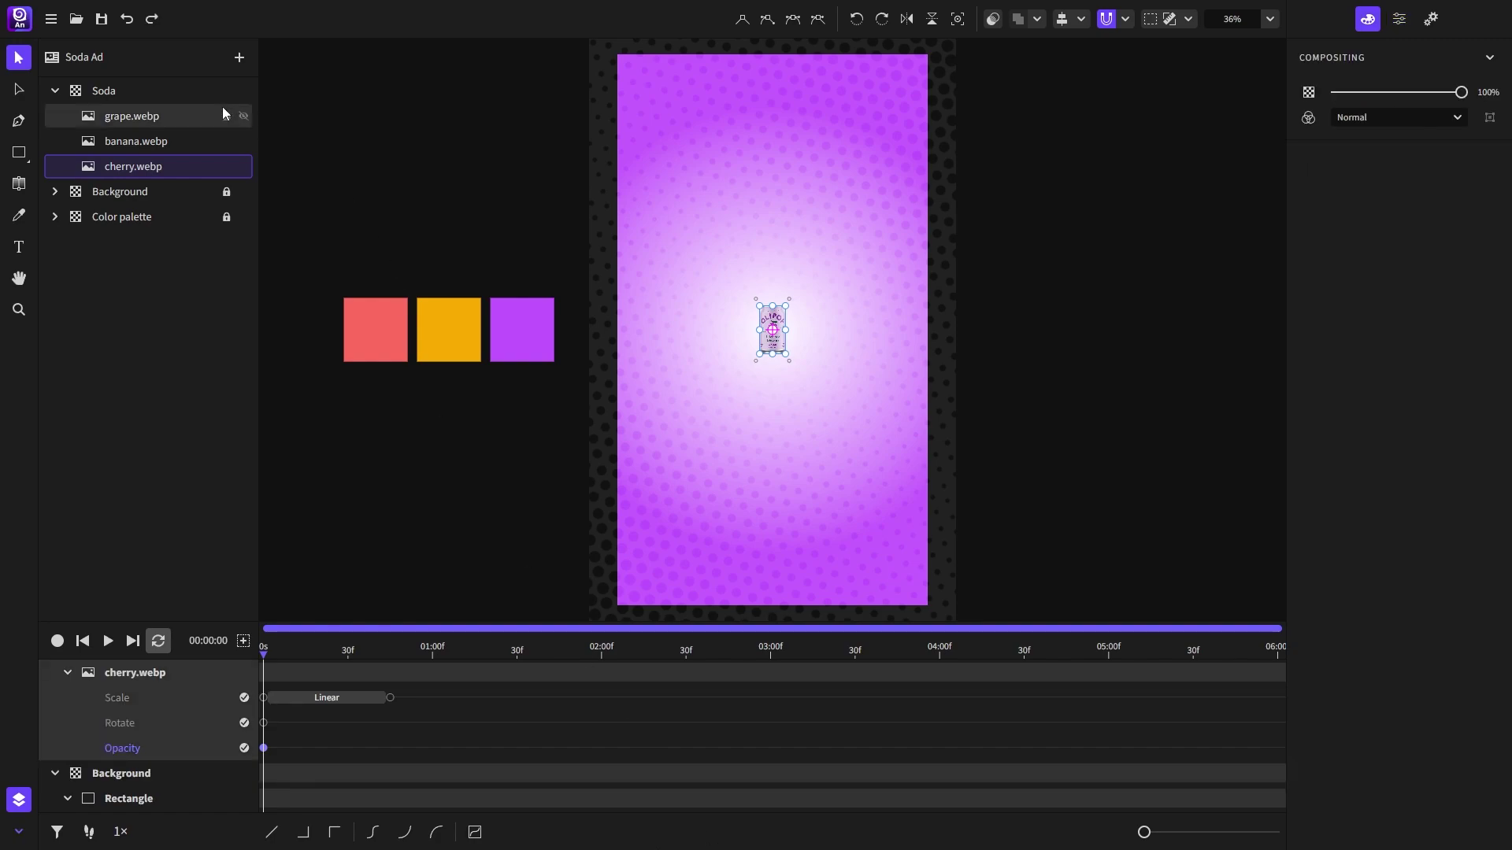
Step: Hide grape and banana, and add cherry Scale keyframes at 01:15 and 02:00
left_click(244, 141)
left_click(244, 118)
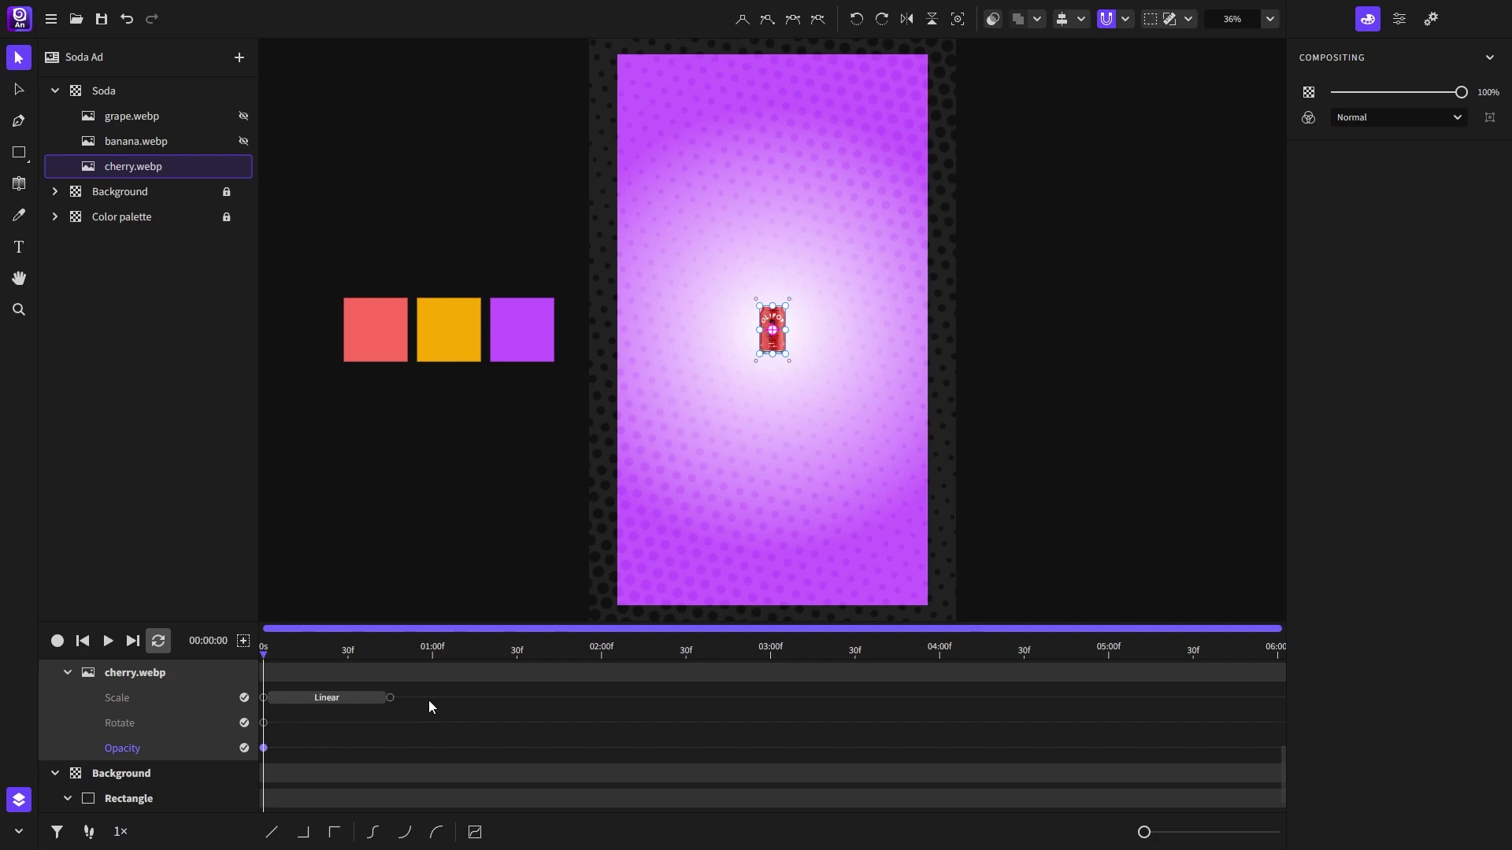
left_click_drag(399, 650, 475, 651)
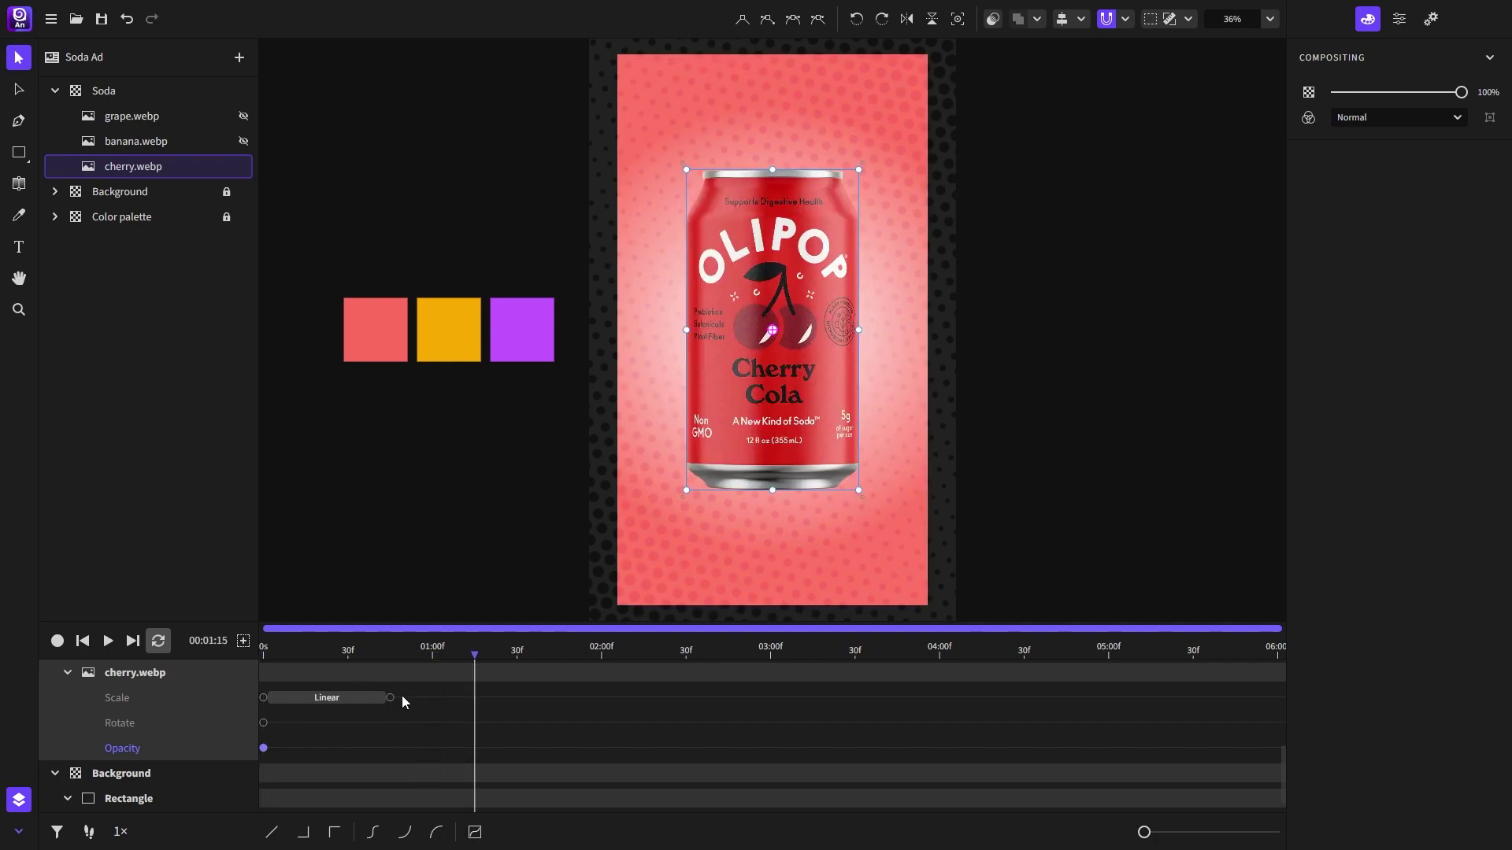
left_click(390, 698)
key("ctrl+c")
key("ctrl+v")
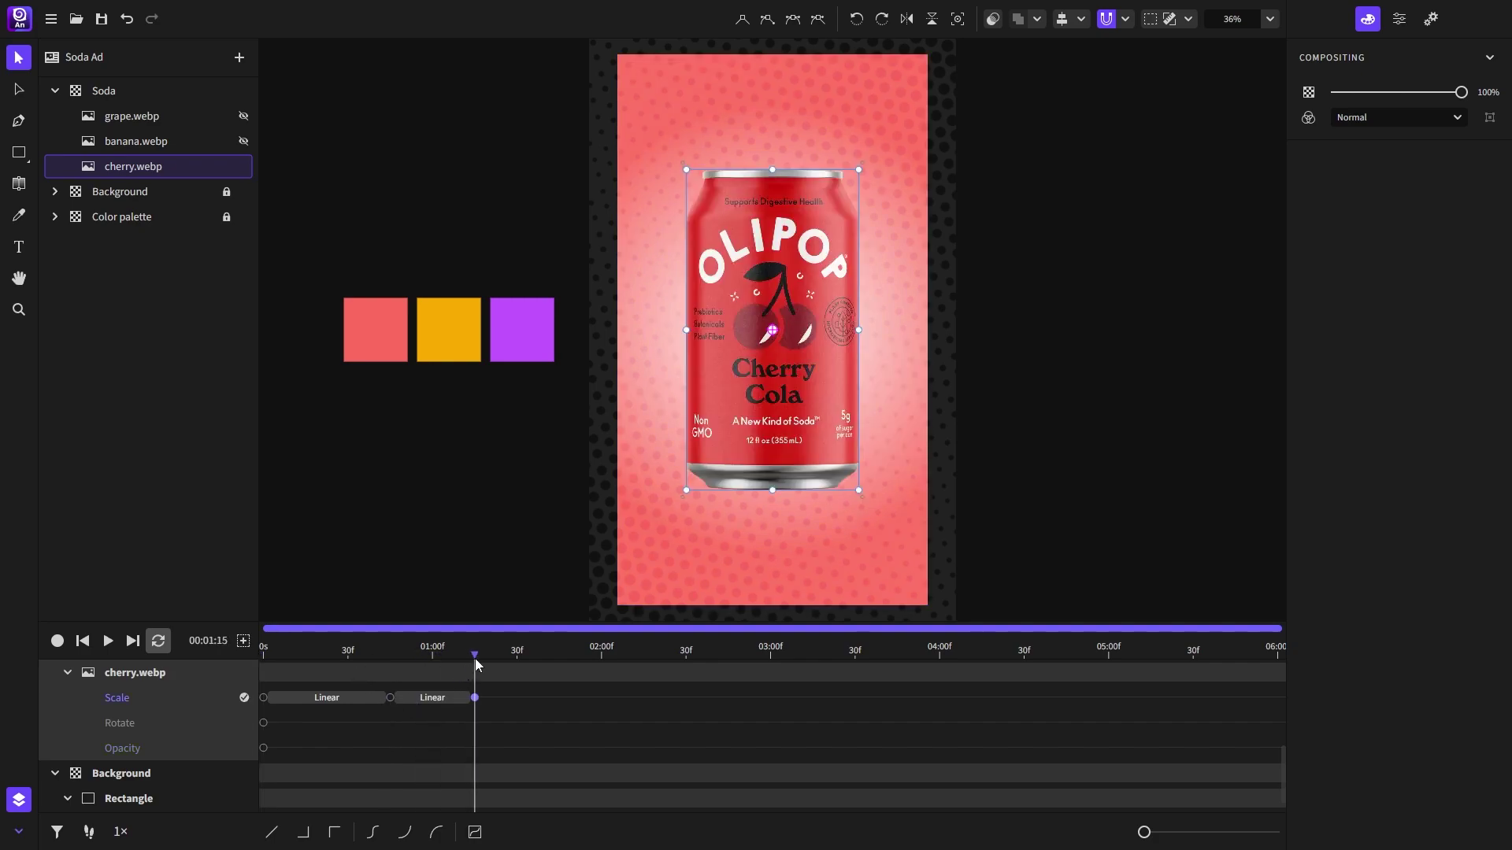
left_click_drag(478, 655, 604, 674)
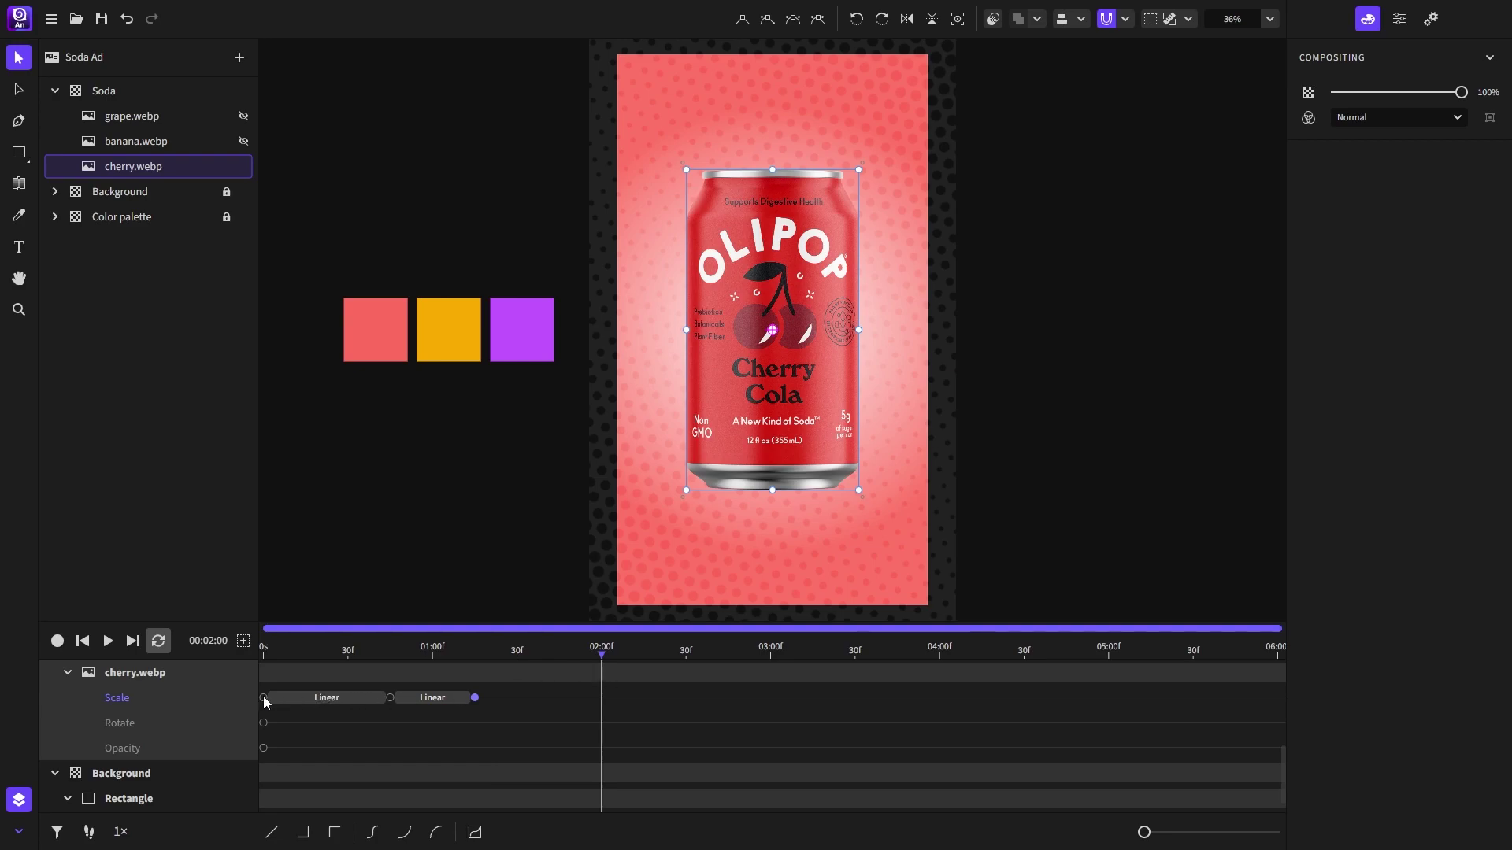
key("ctrl+c")
key("ctrl+v")
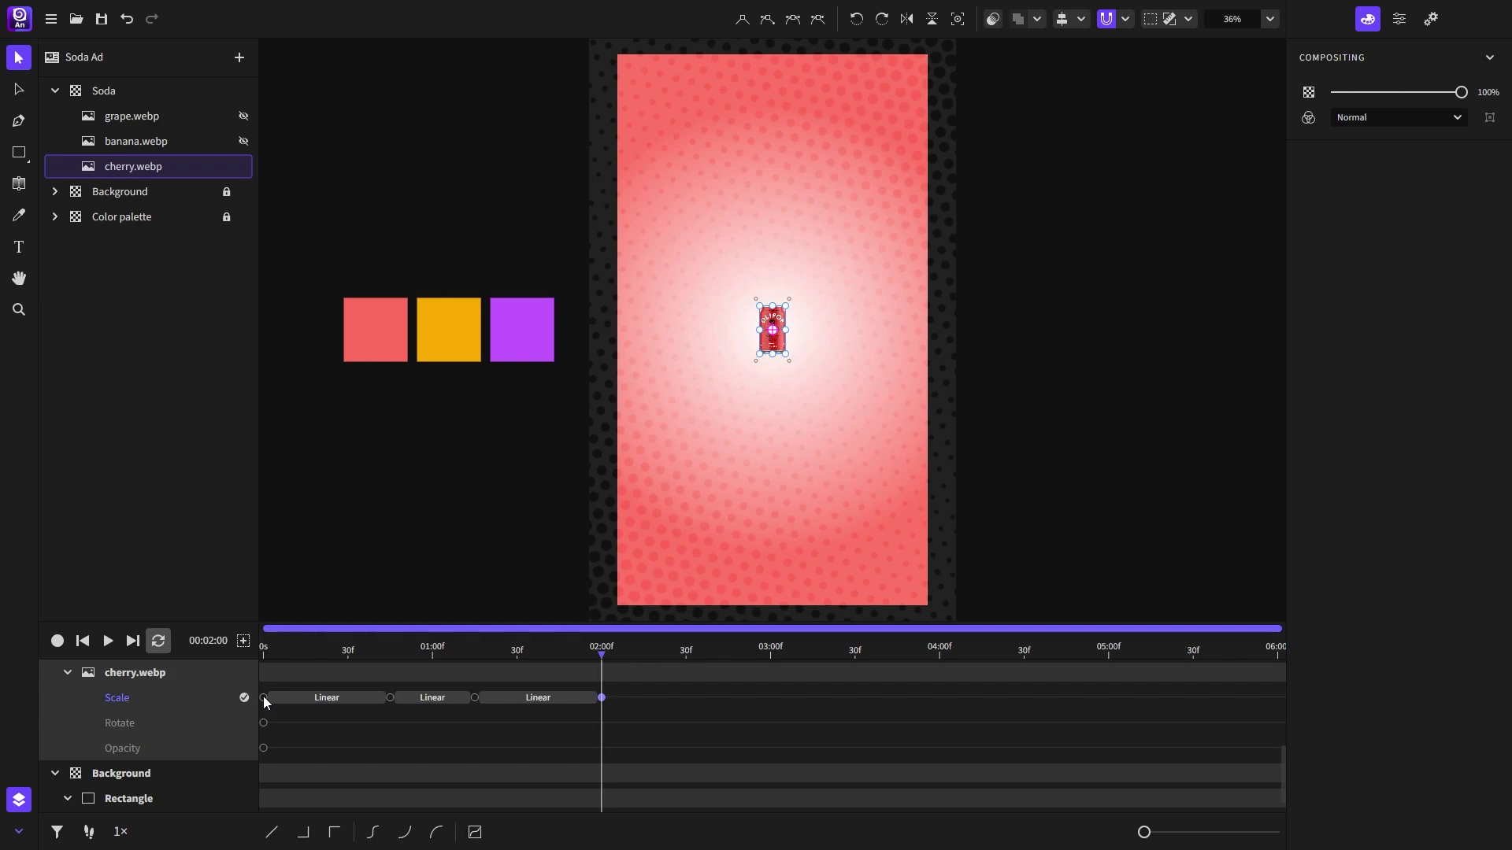
Step: Tilt the cherry can 5° at the start, straightening to 0° at 02:00
left_click_drag(303, 647, 263, 653)
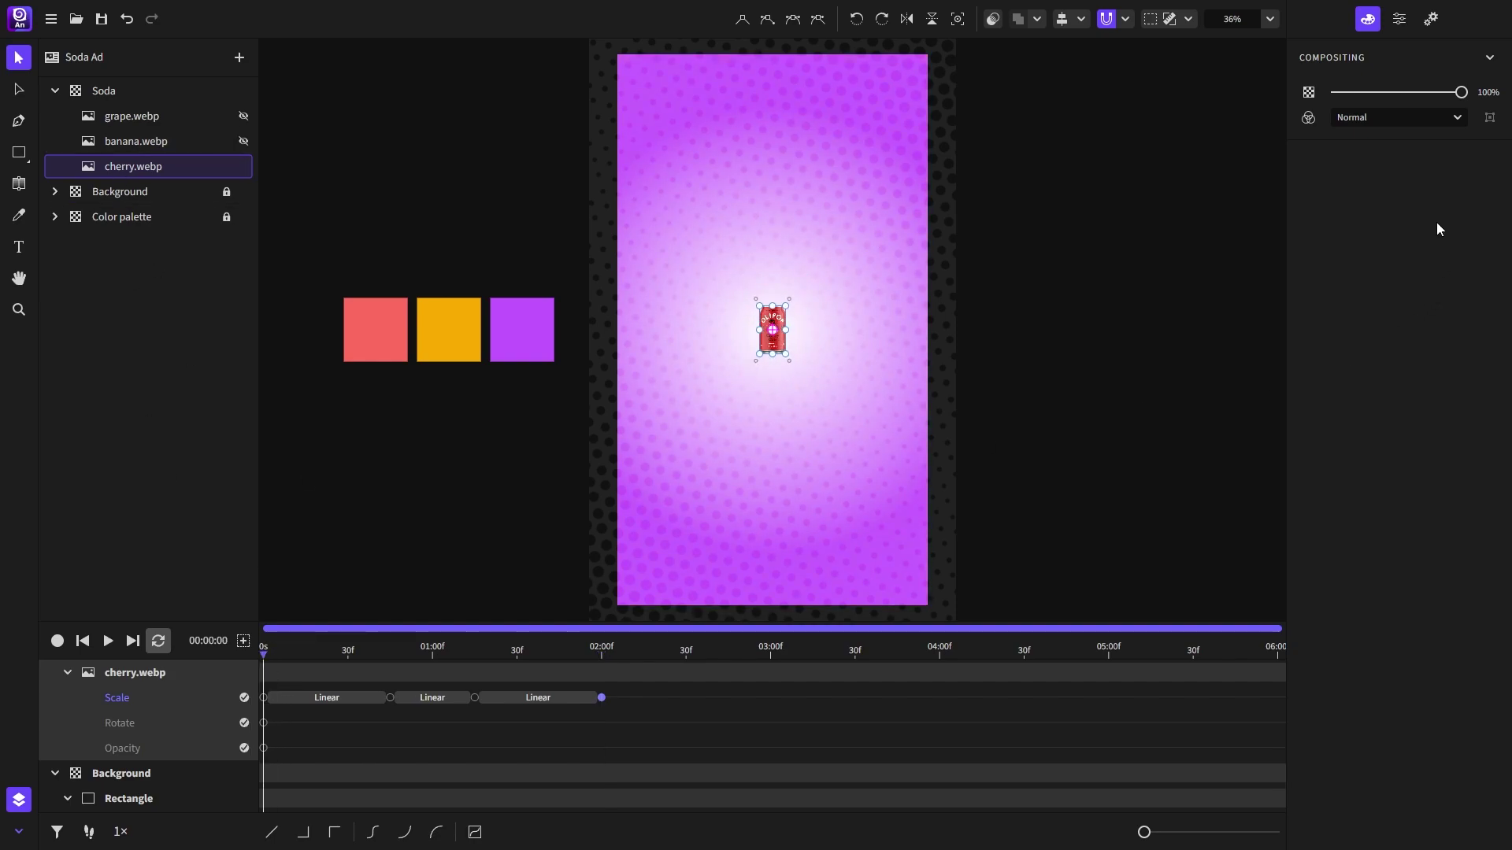
left_click(1399, 18)
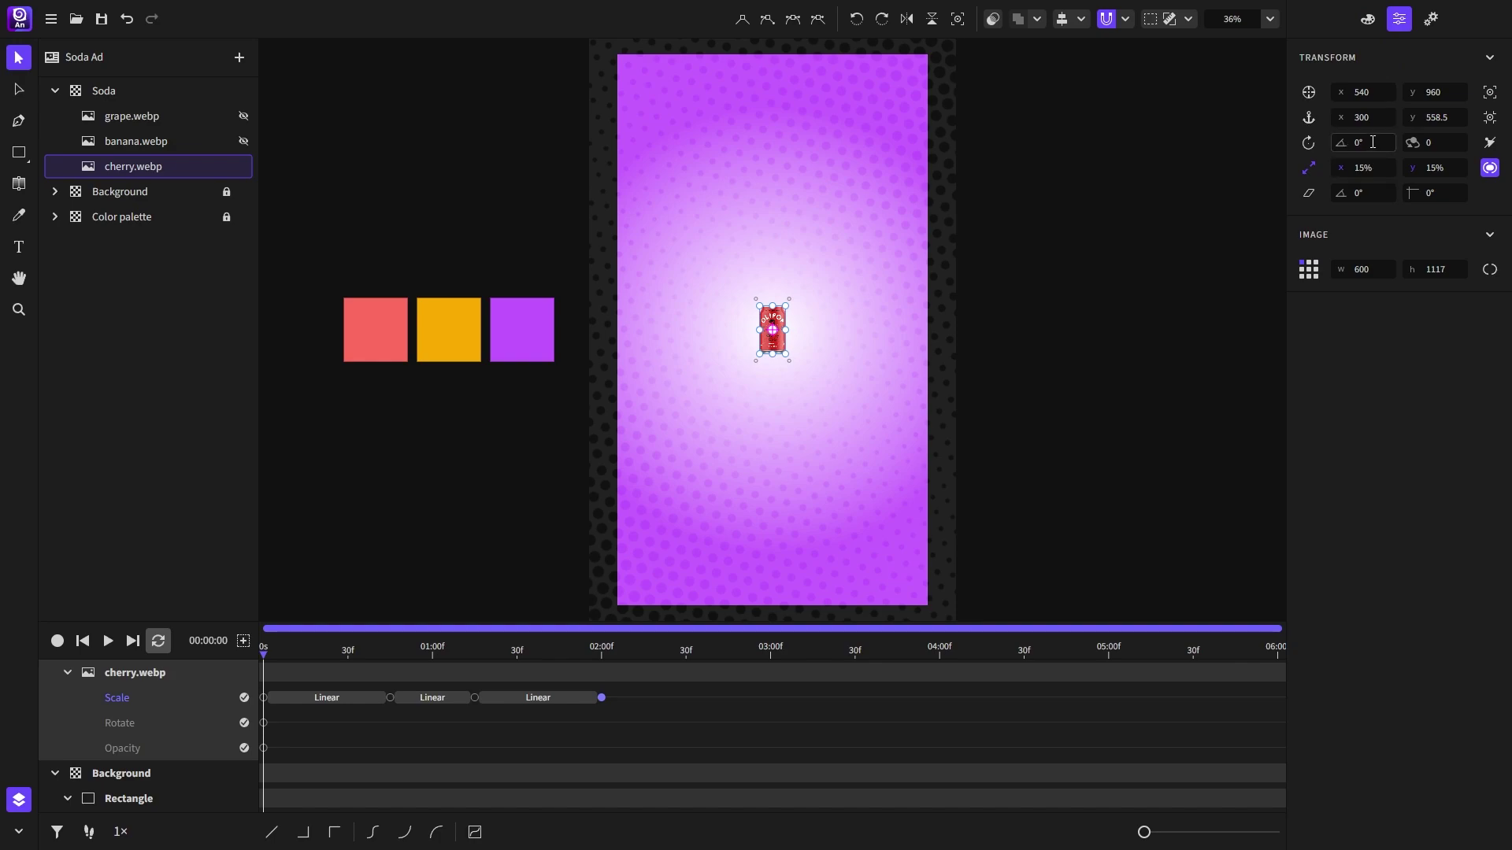
left_click_drag(1373, 141, 1377, 142)
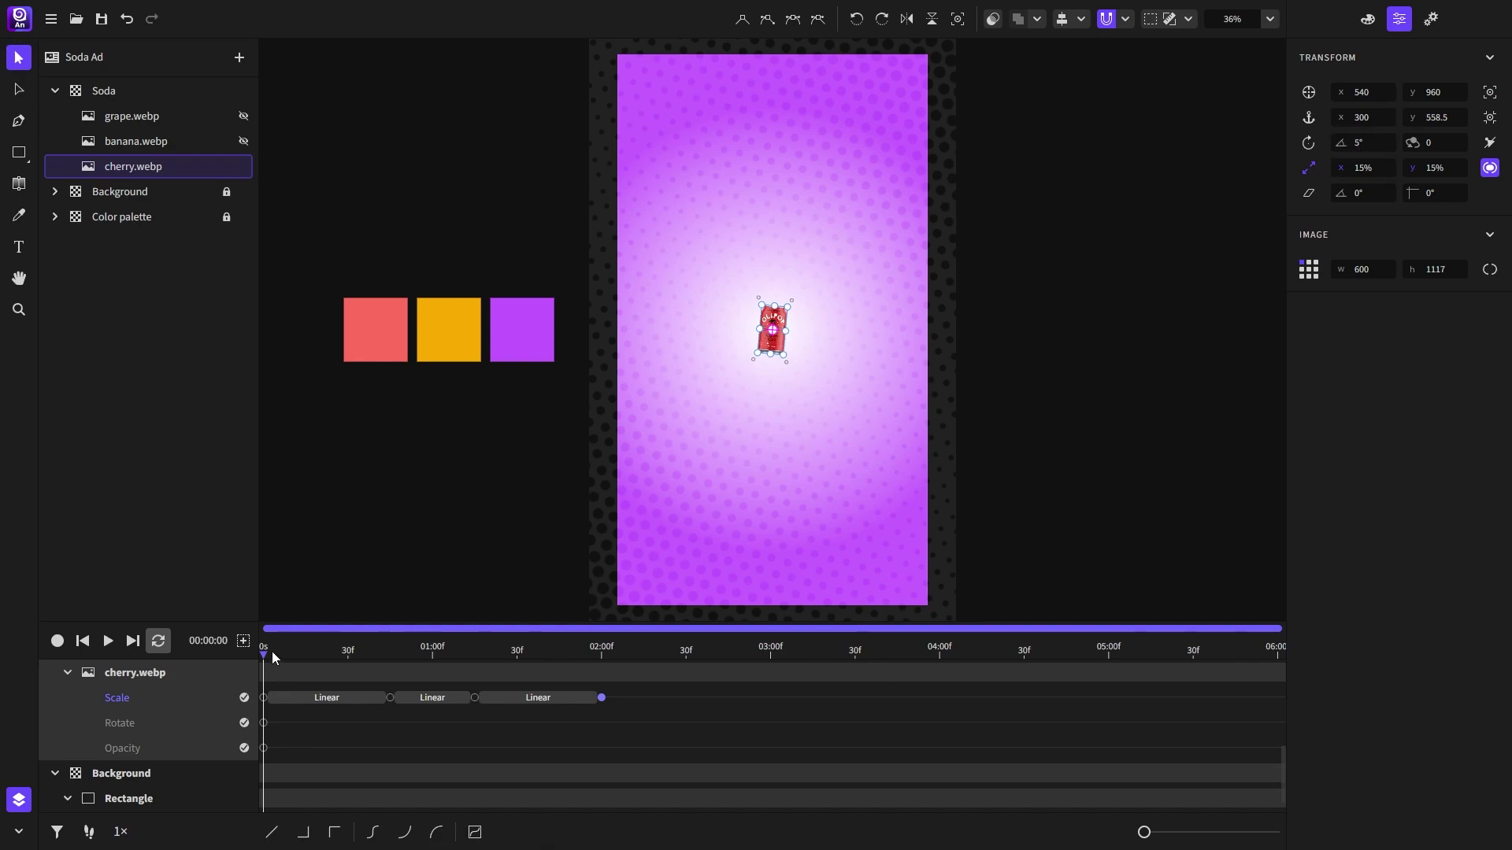
left_click_drag(272, 651, 602, 665)
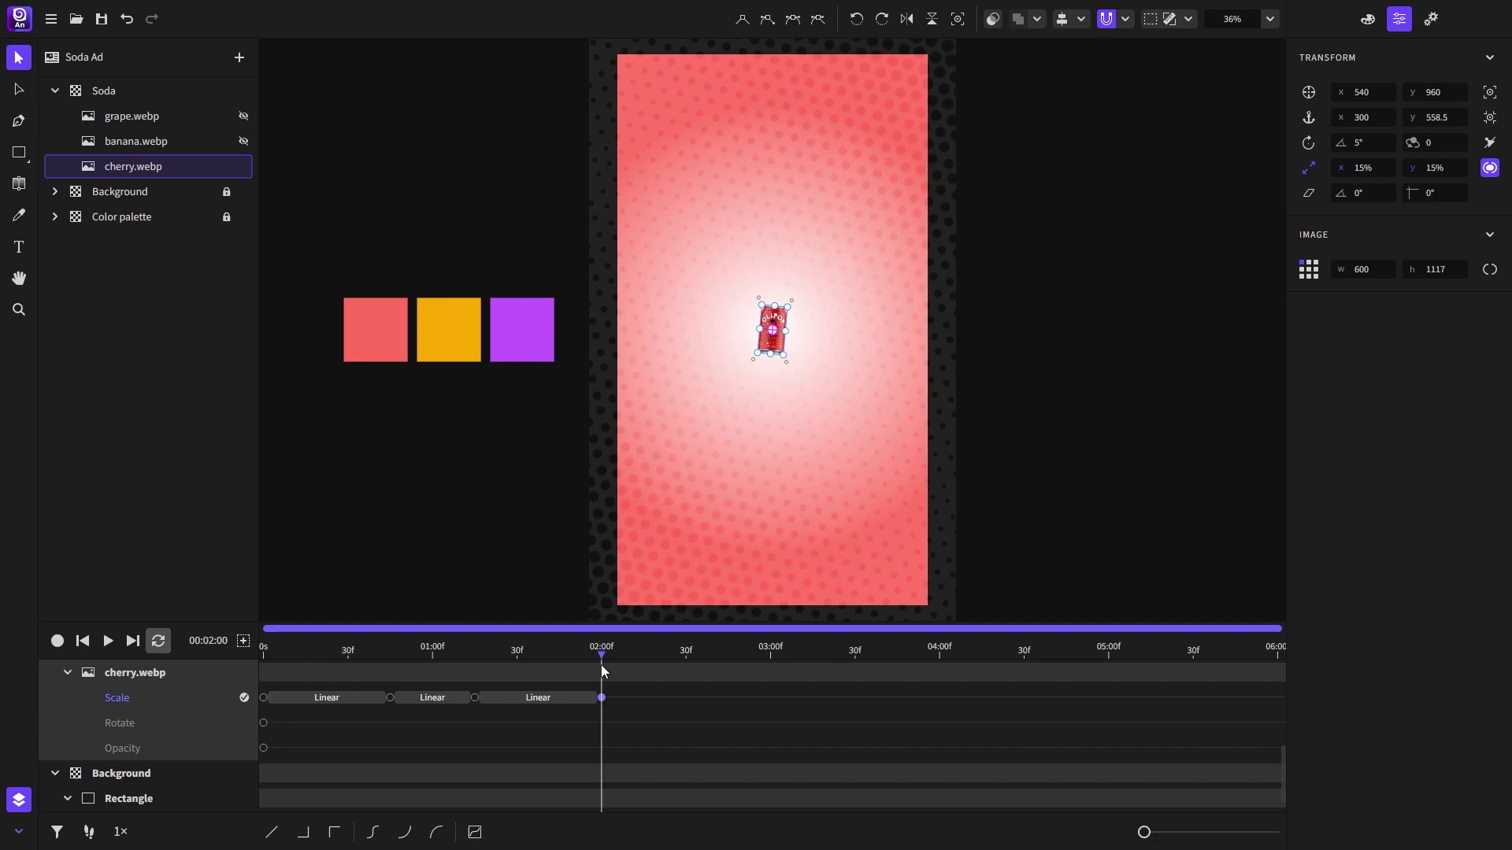
left_click_drag(1376, 143, 1374, 149)
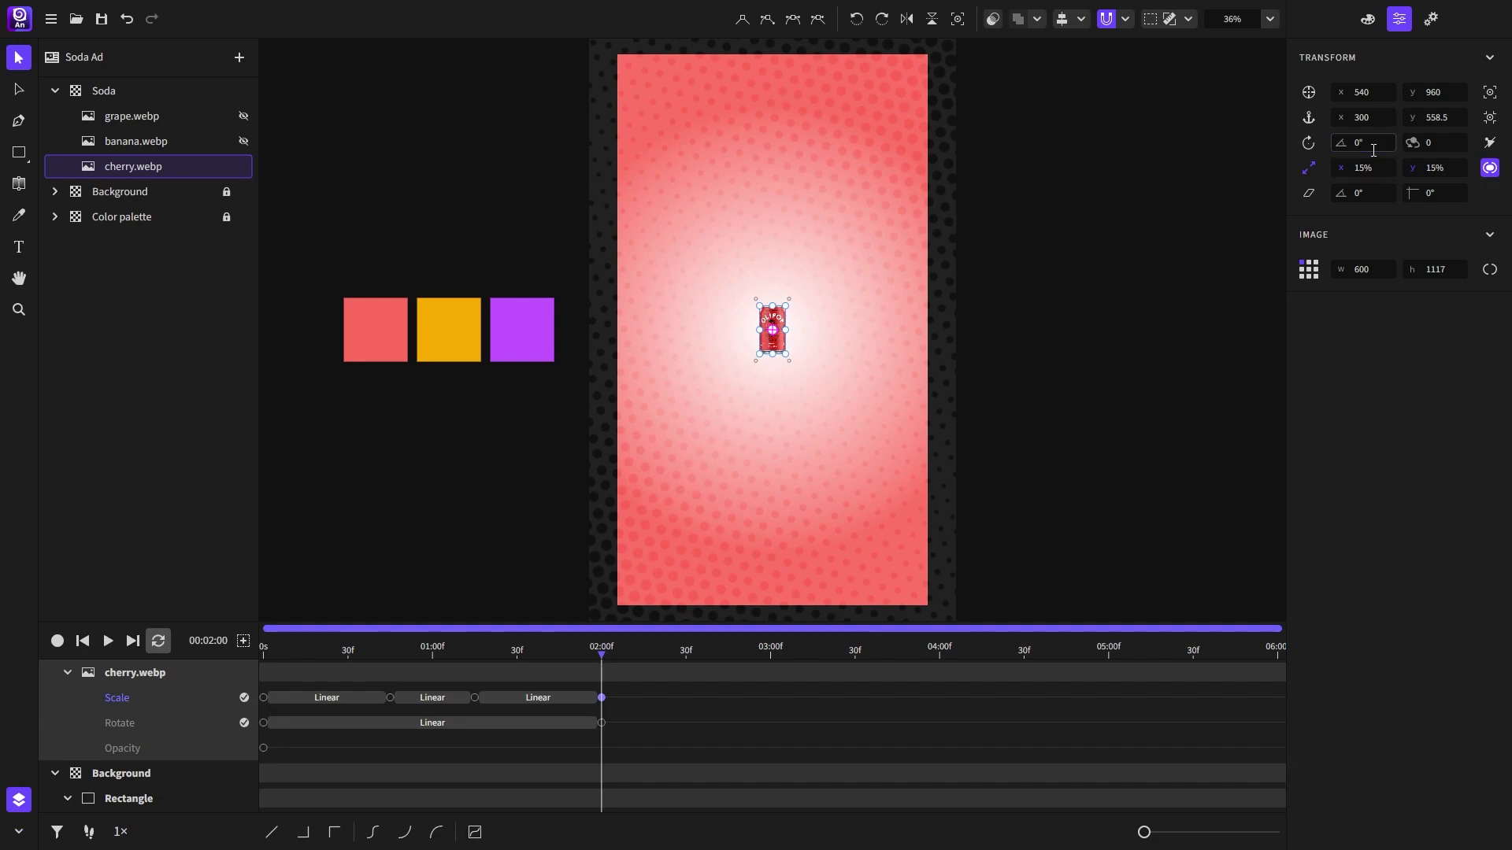
Step: Fade the cherry can from 0% opacity at the start to 100% at 15f
left_click(263, 655)
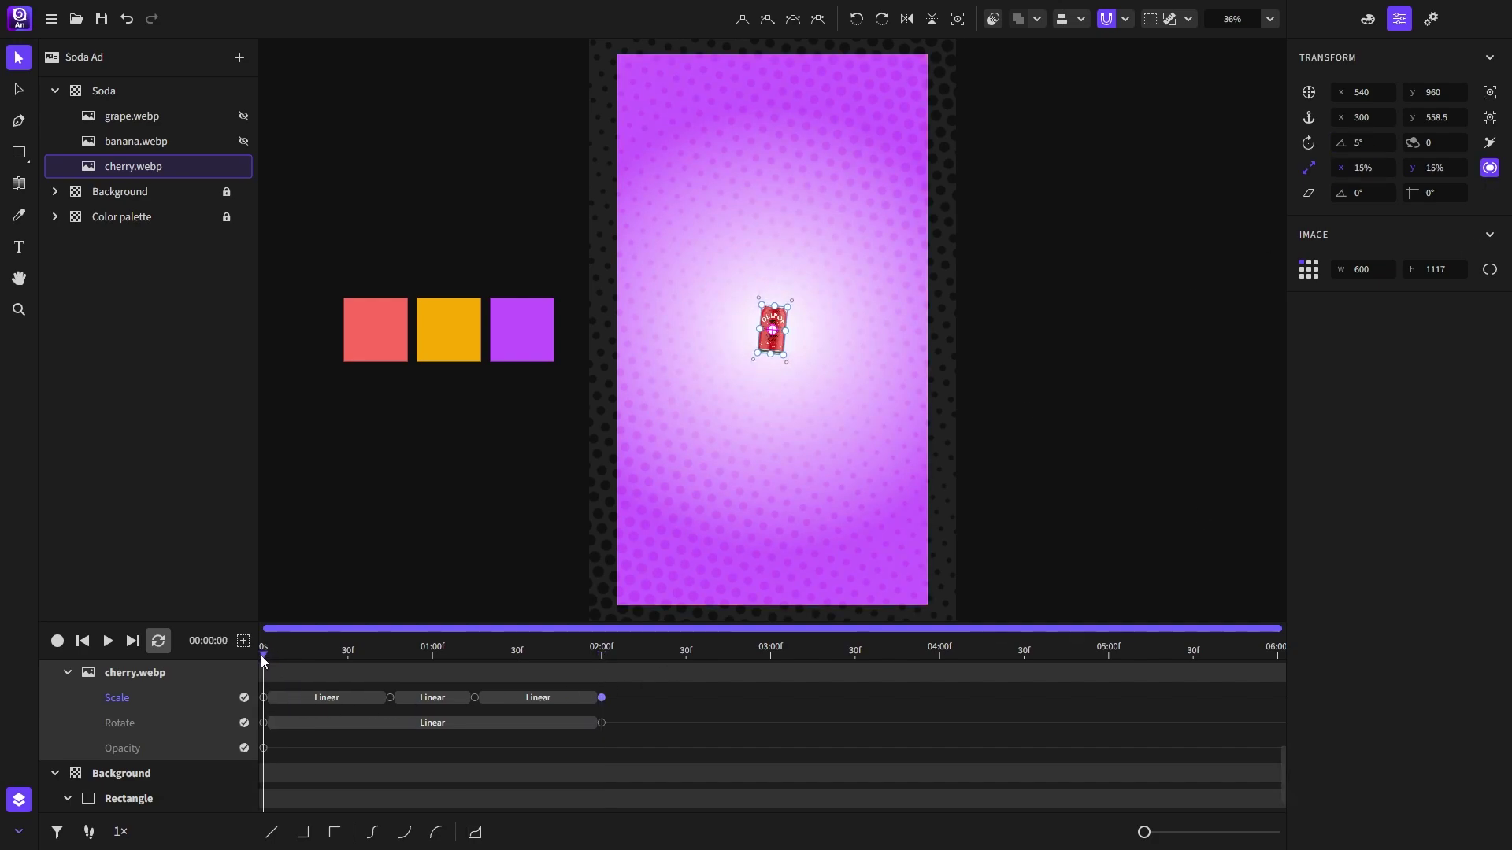
left_click(1368, 20)
left_click_drag(1445, 92, 1336, 92)
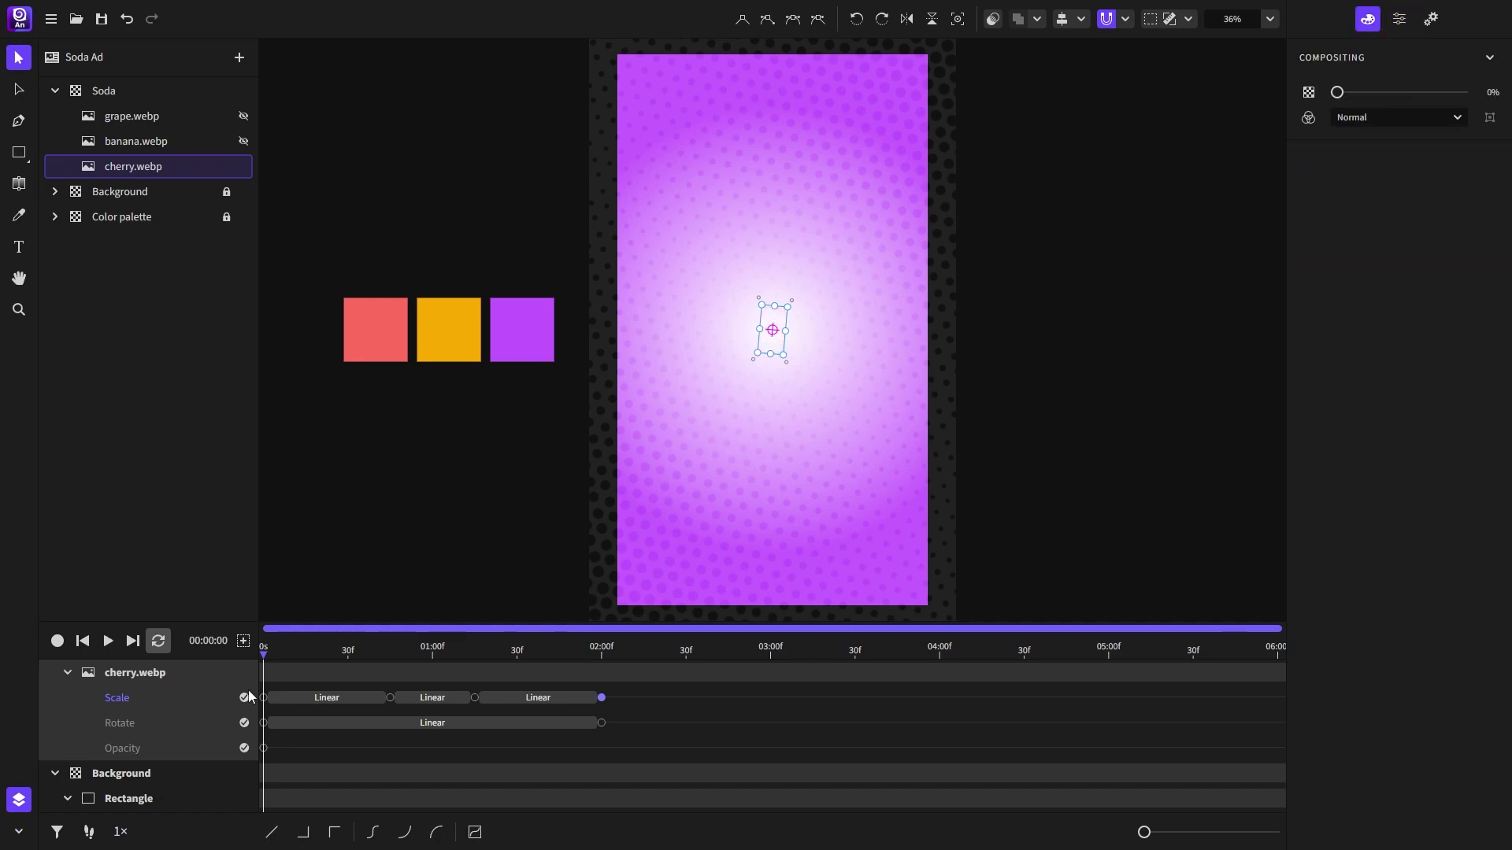
left_click(292, 657)
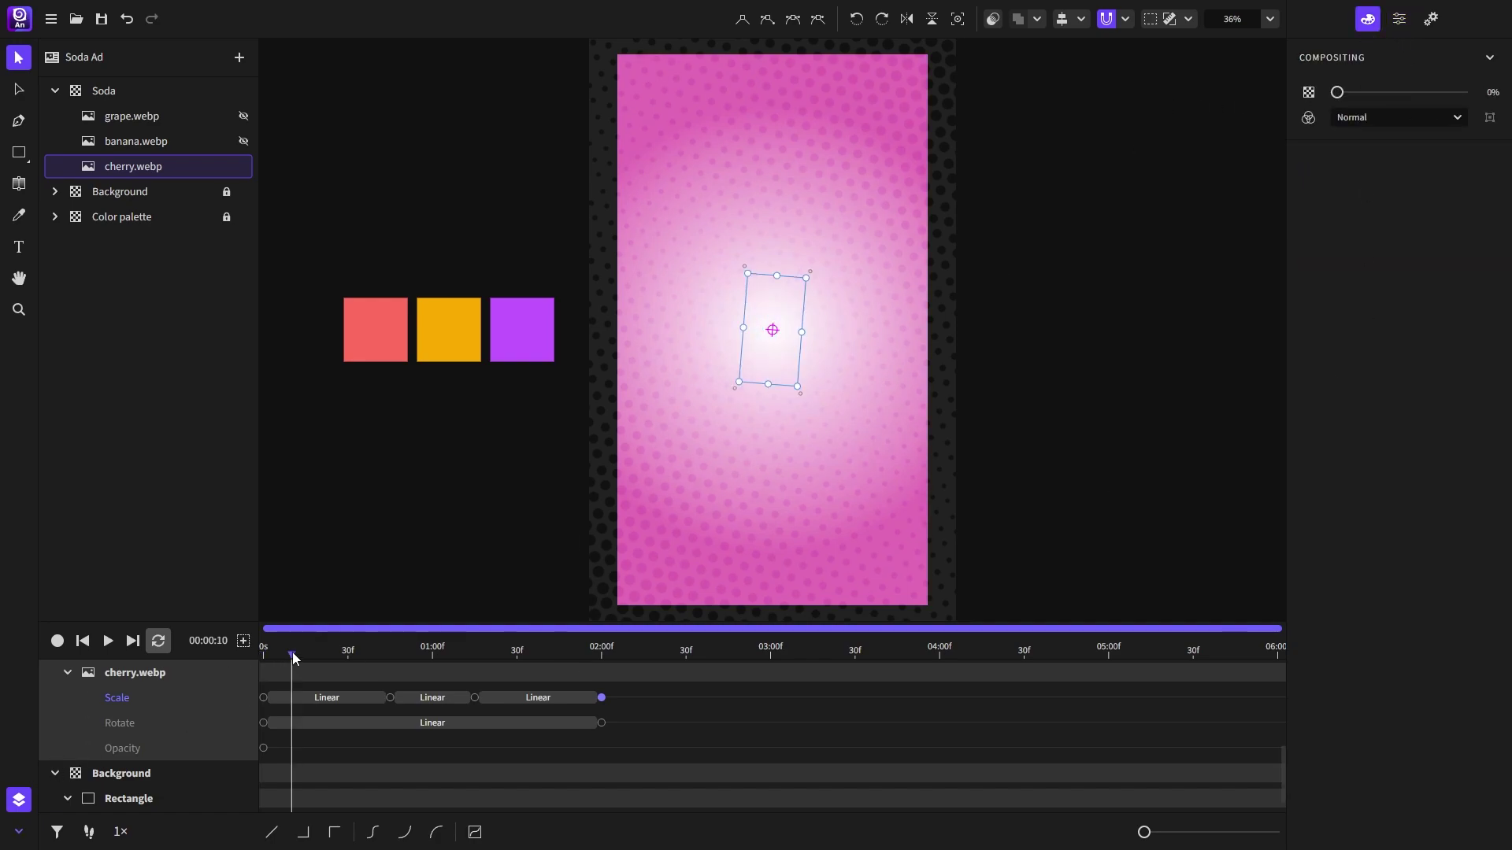
left_click_drag(294, 657, 305, 653)
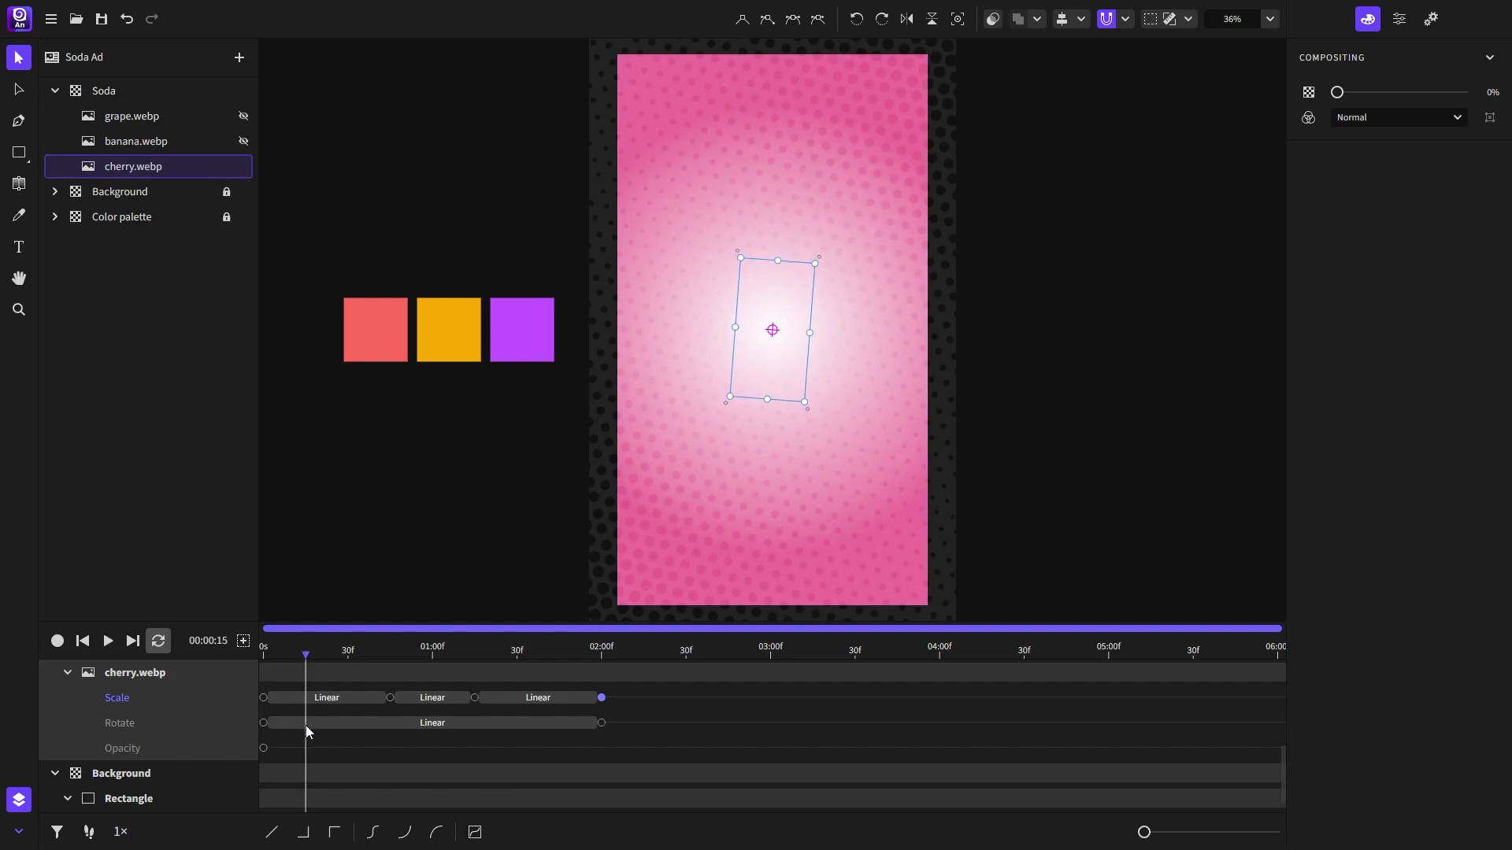
left_click_drag(1343, 94, 1463, 93)
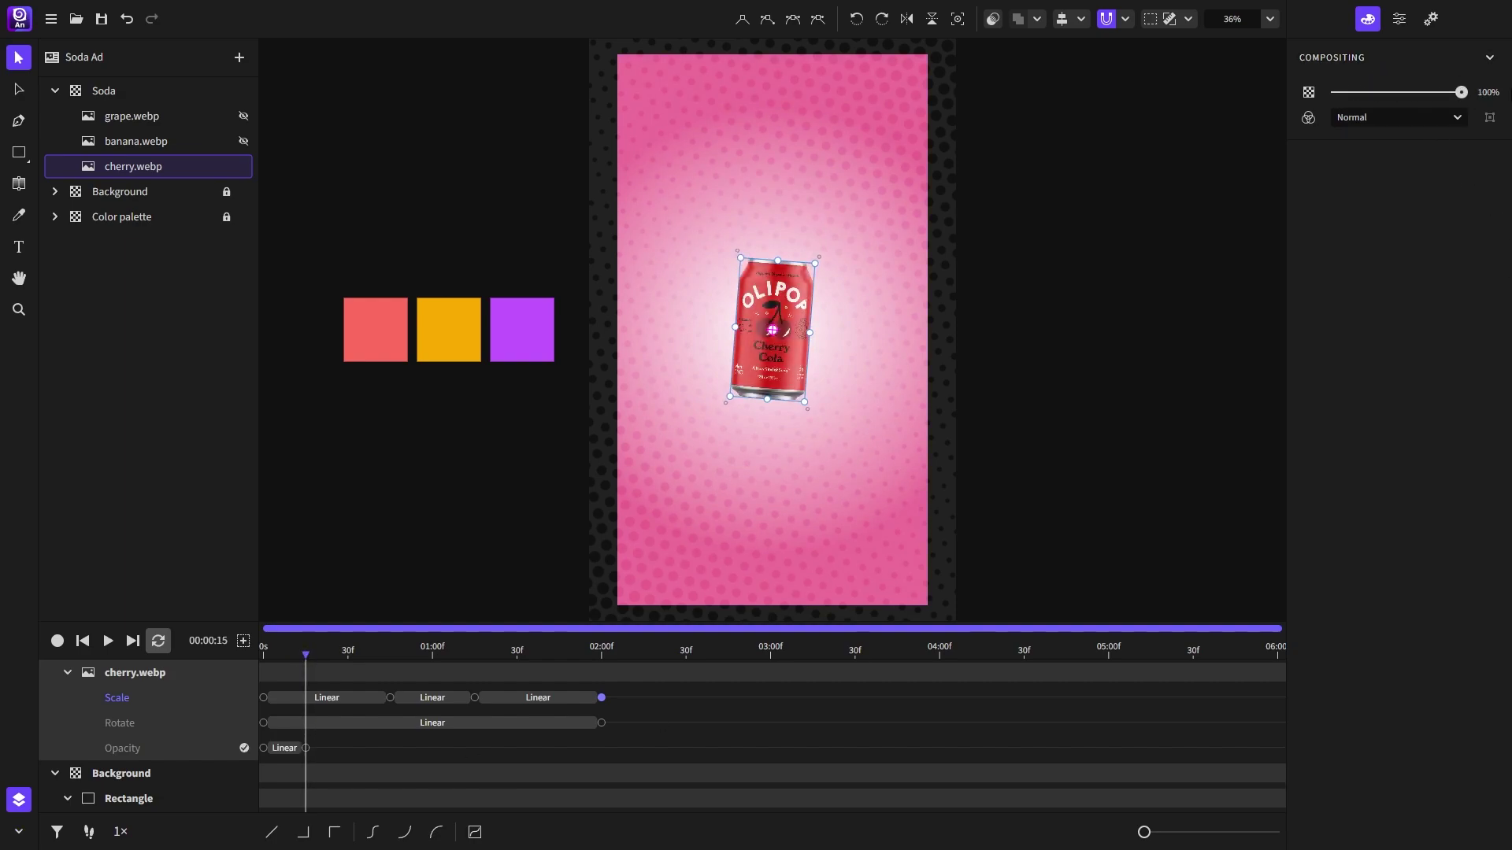
Step: Preview the cherry animation, then apply Back easing (amount 1.7) to the first Scale transition
left_click(82, 641)
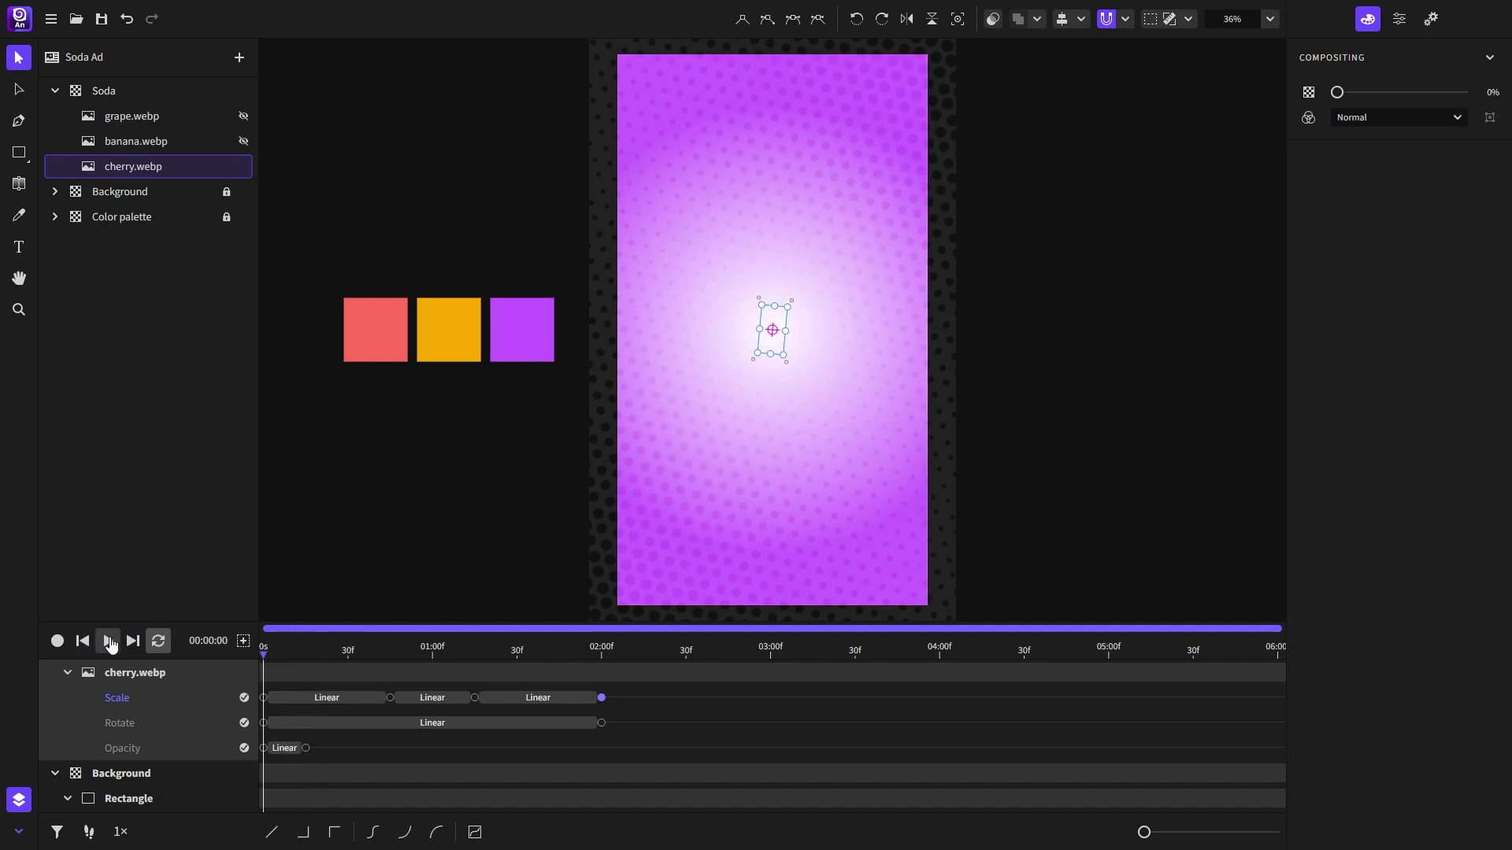
left_click(109, 640)
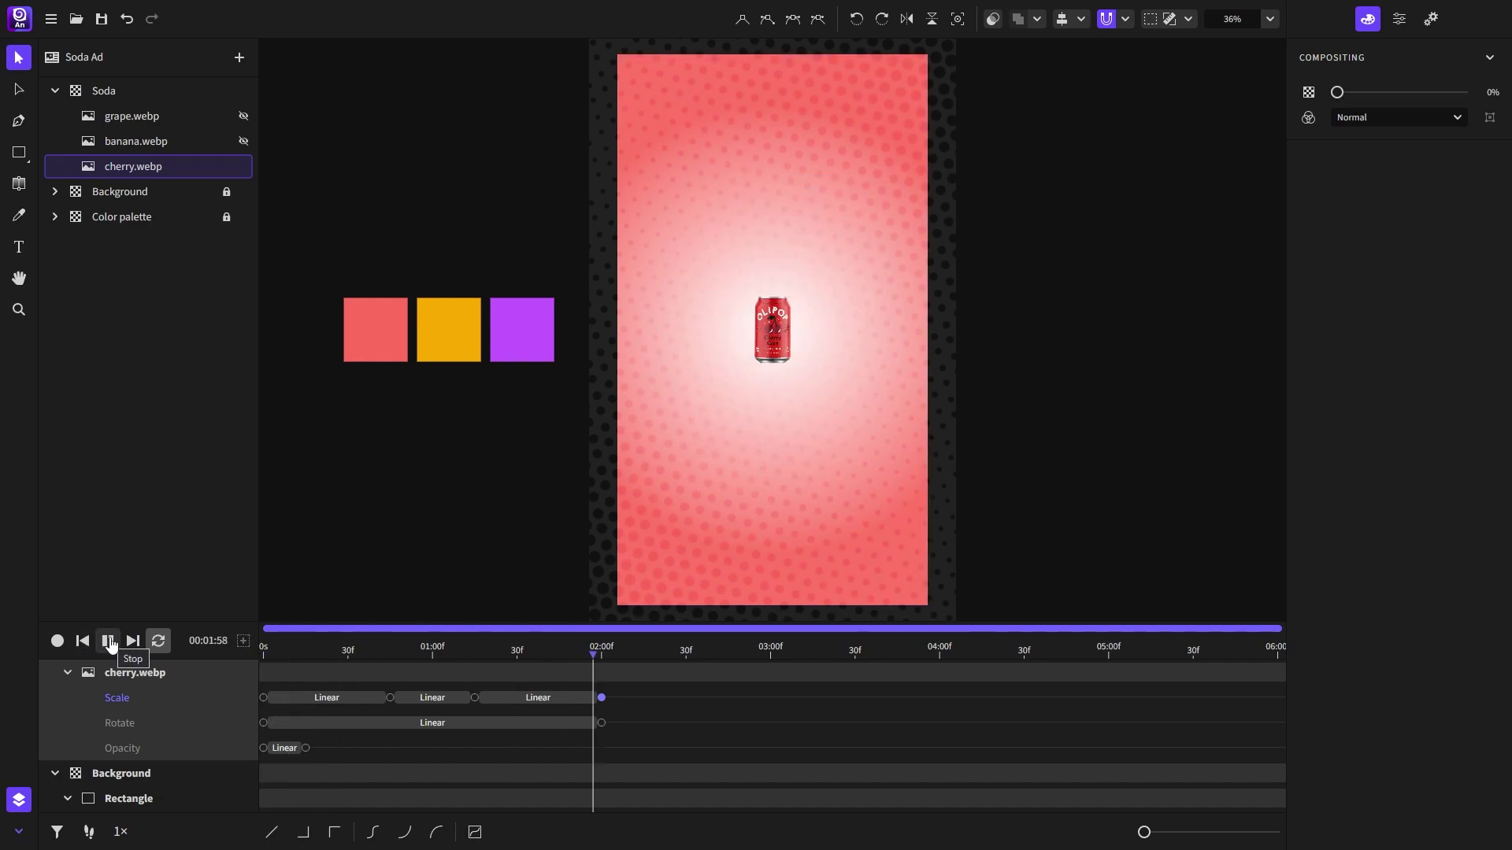
left_click(109, 640)
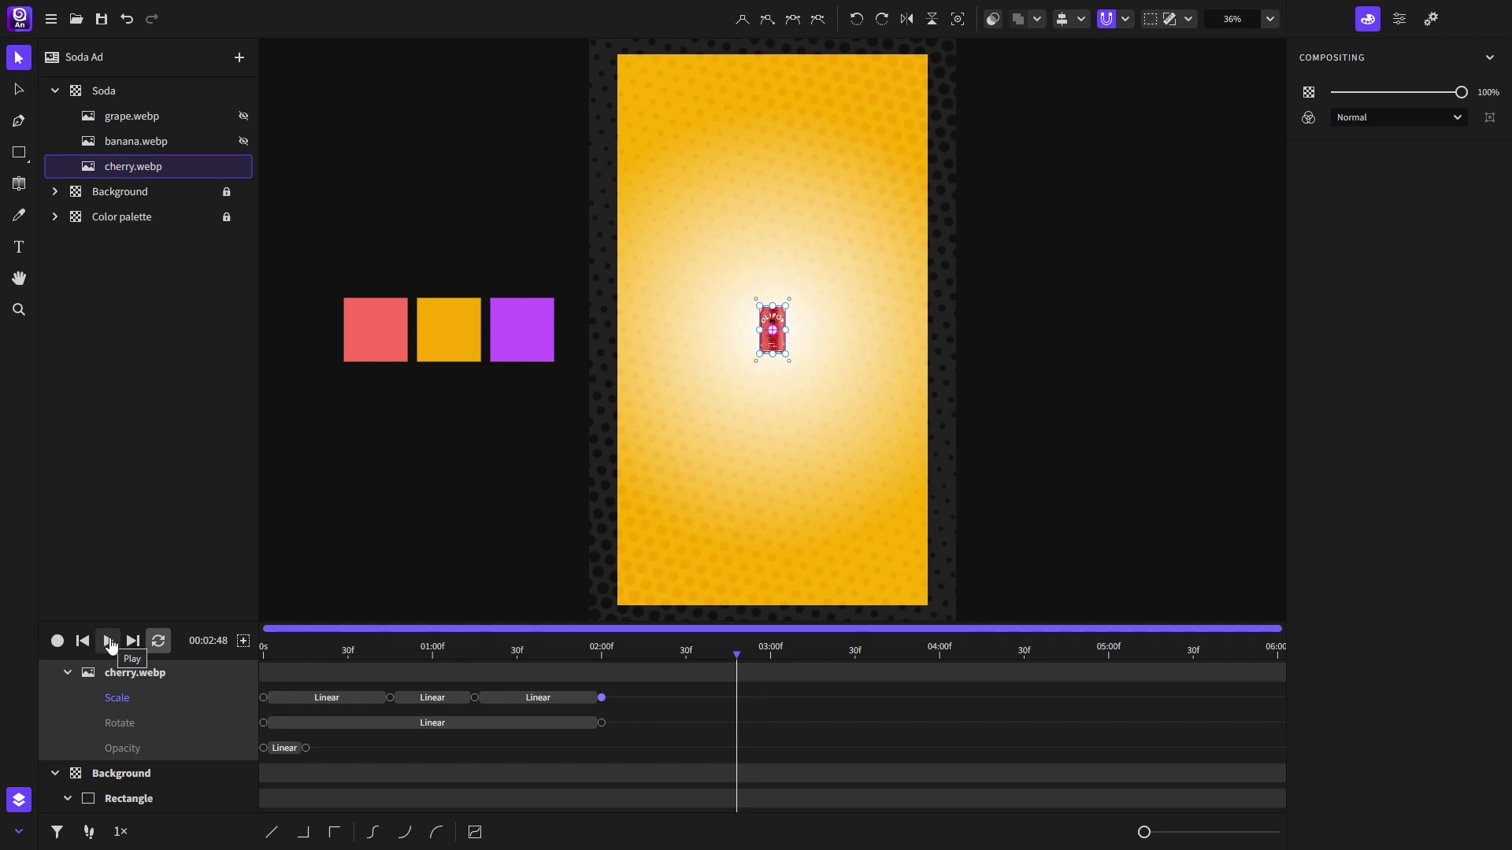
left_click(263, 697)
left_click(161, 498)
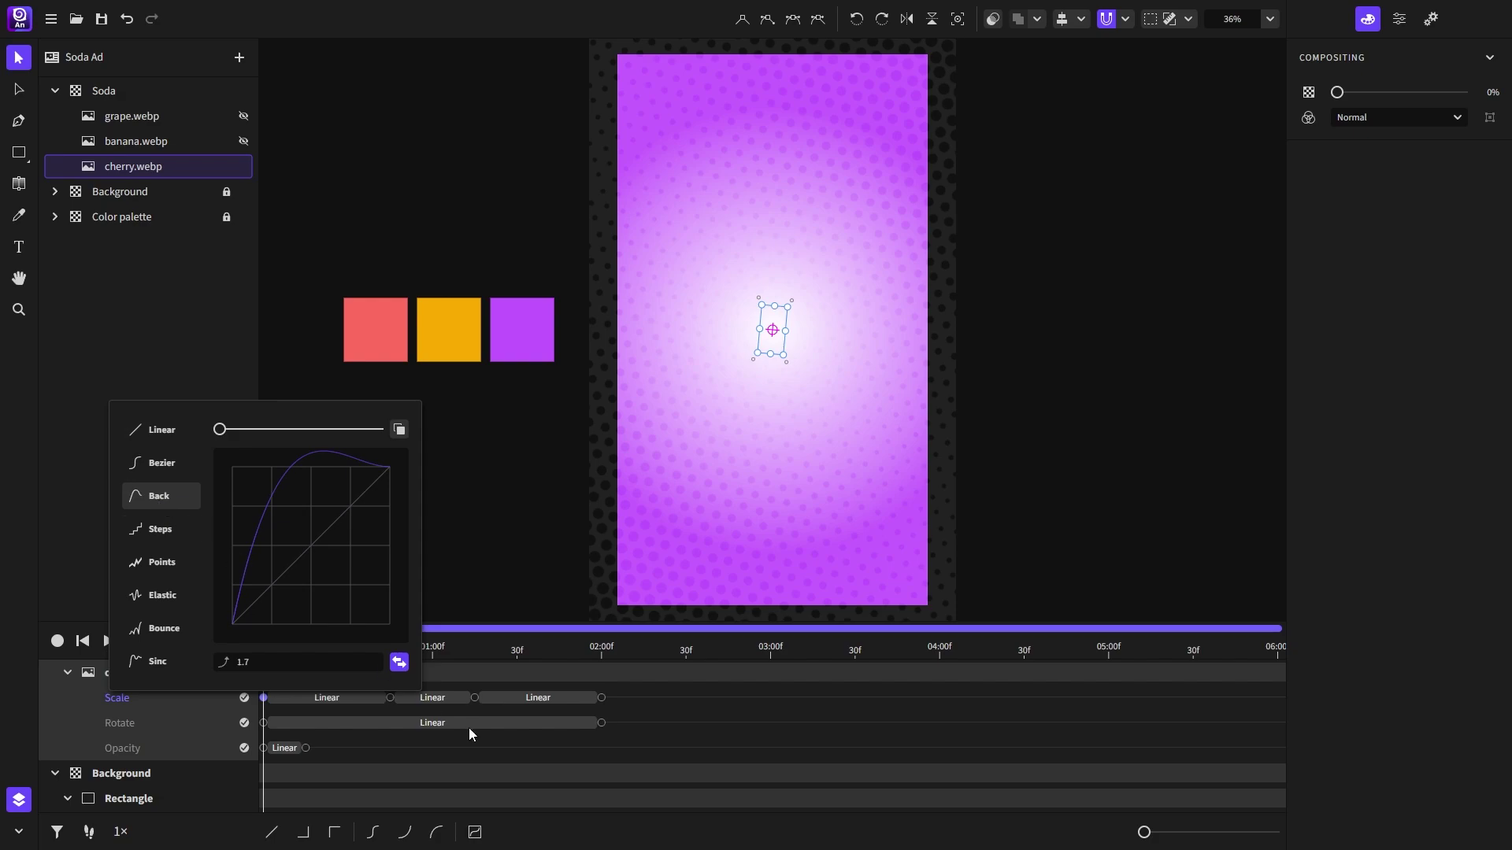
Step: Use Back out easing on the first Scale step and Back in on the shrinking step
left_click(493, 683)
left_click(475, 699)
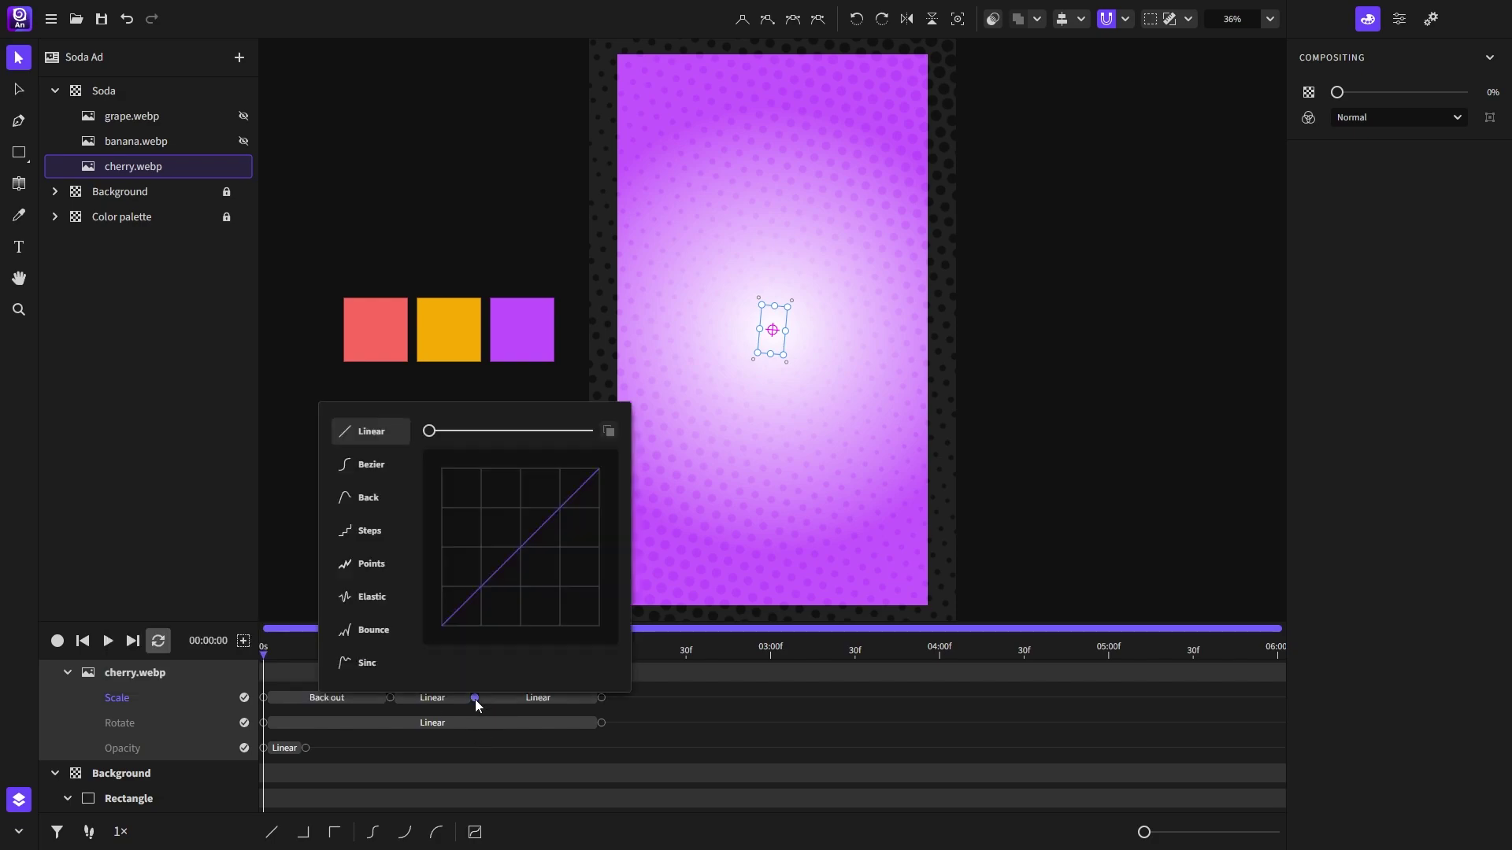
left_click(368, 498)
left_click(608, 664)
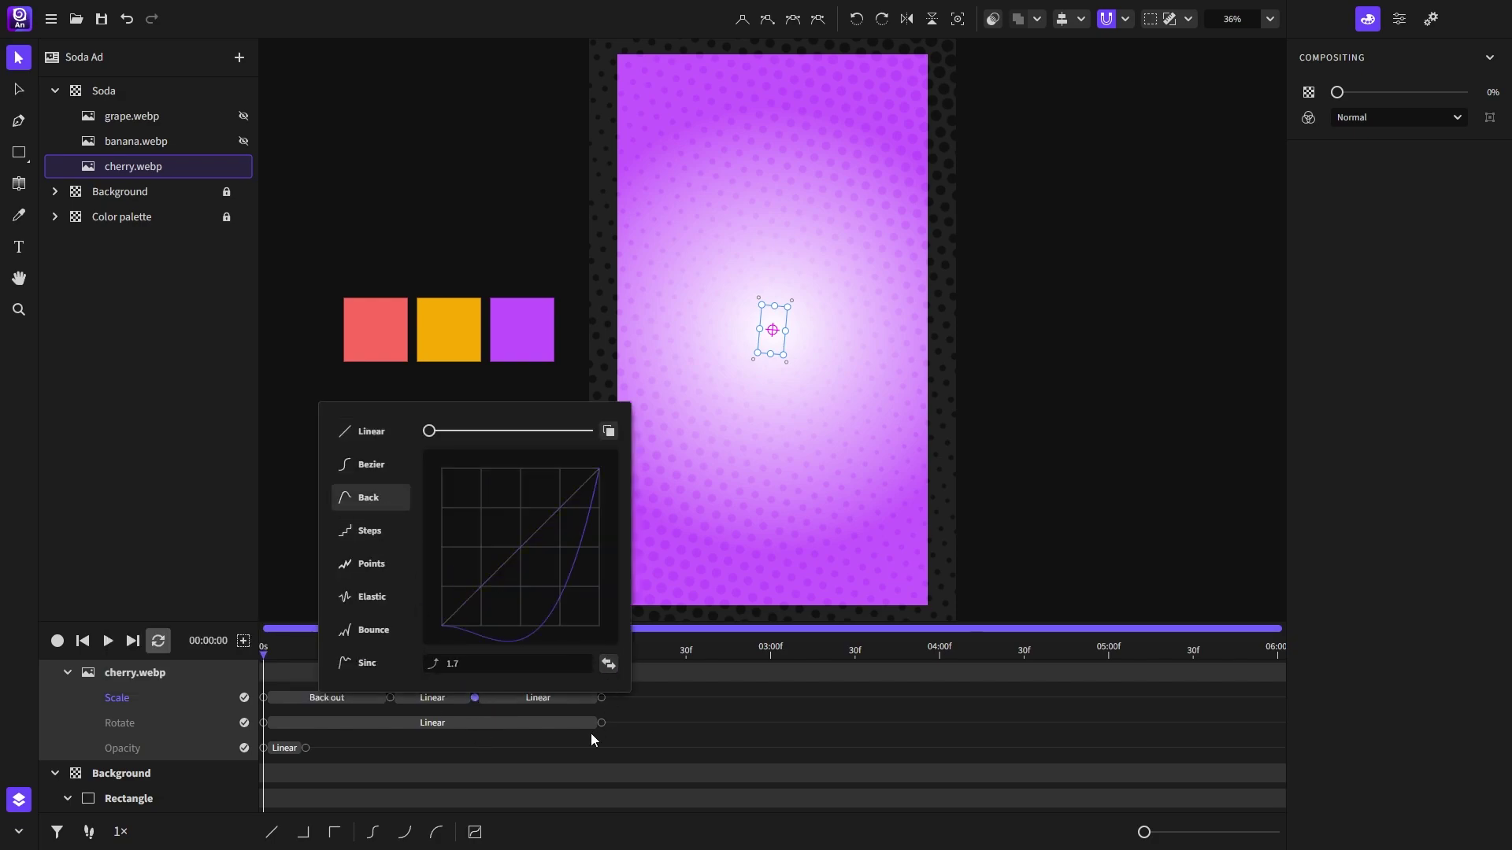
left_click(538, 745)
Step: Give the rotation Back out easing and preview the cherry can animation
left_click(264, 723)
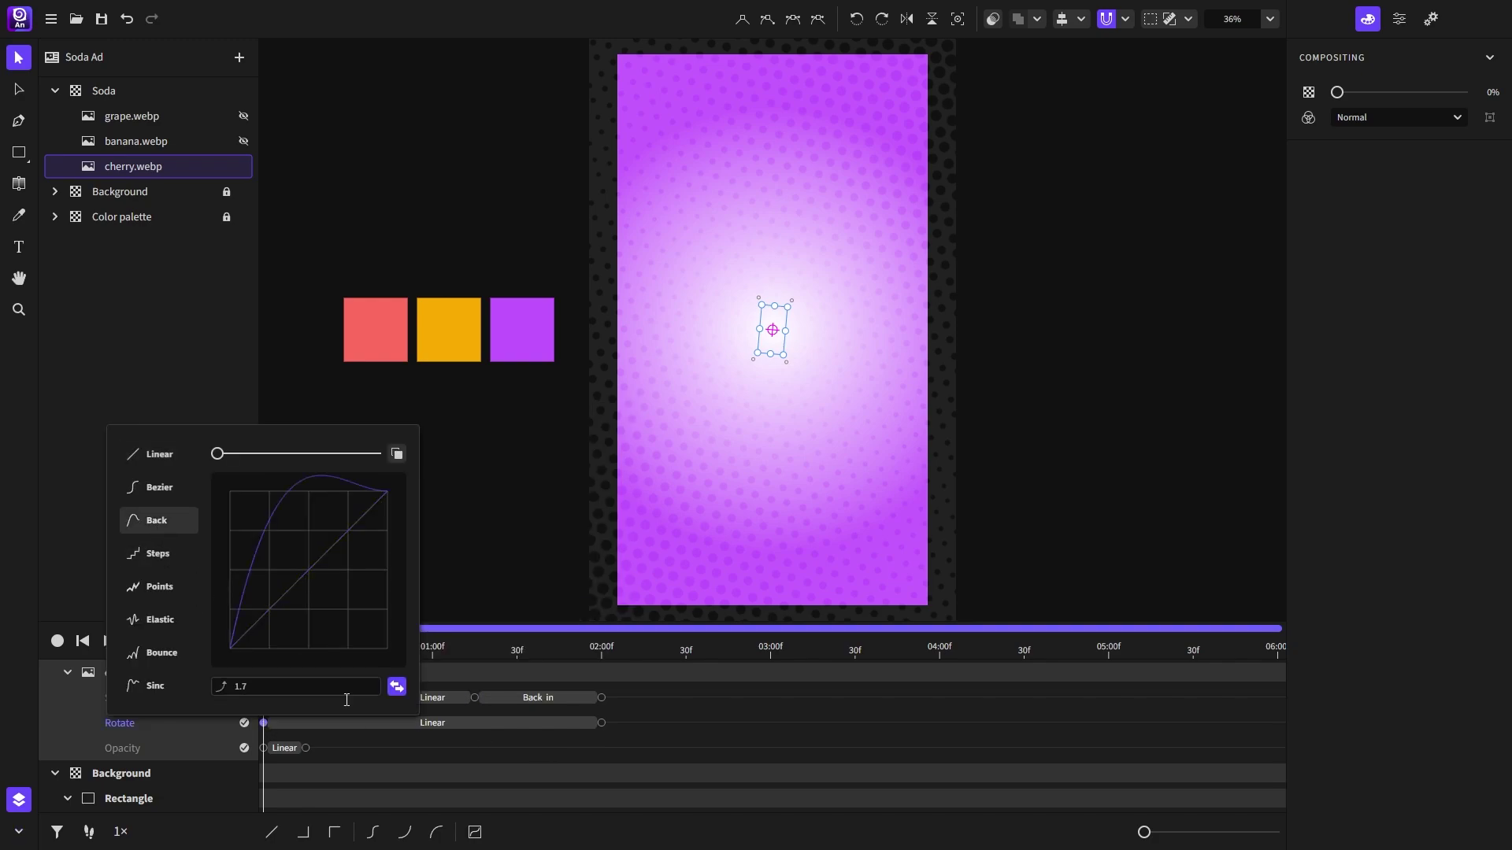
left_click(464, 737)
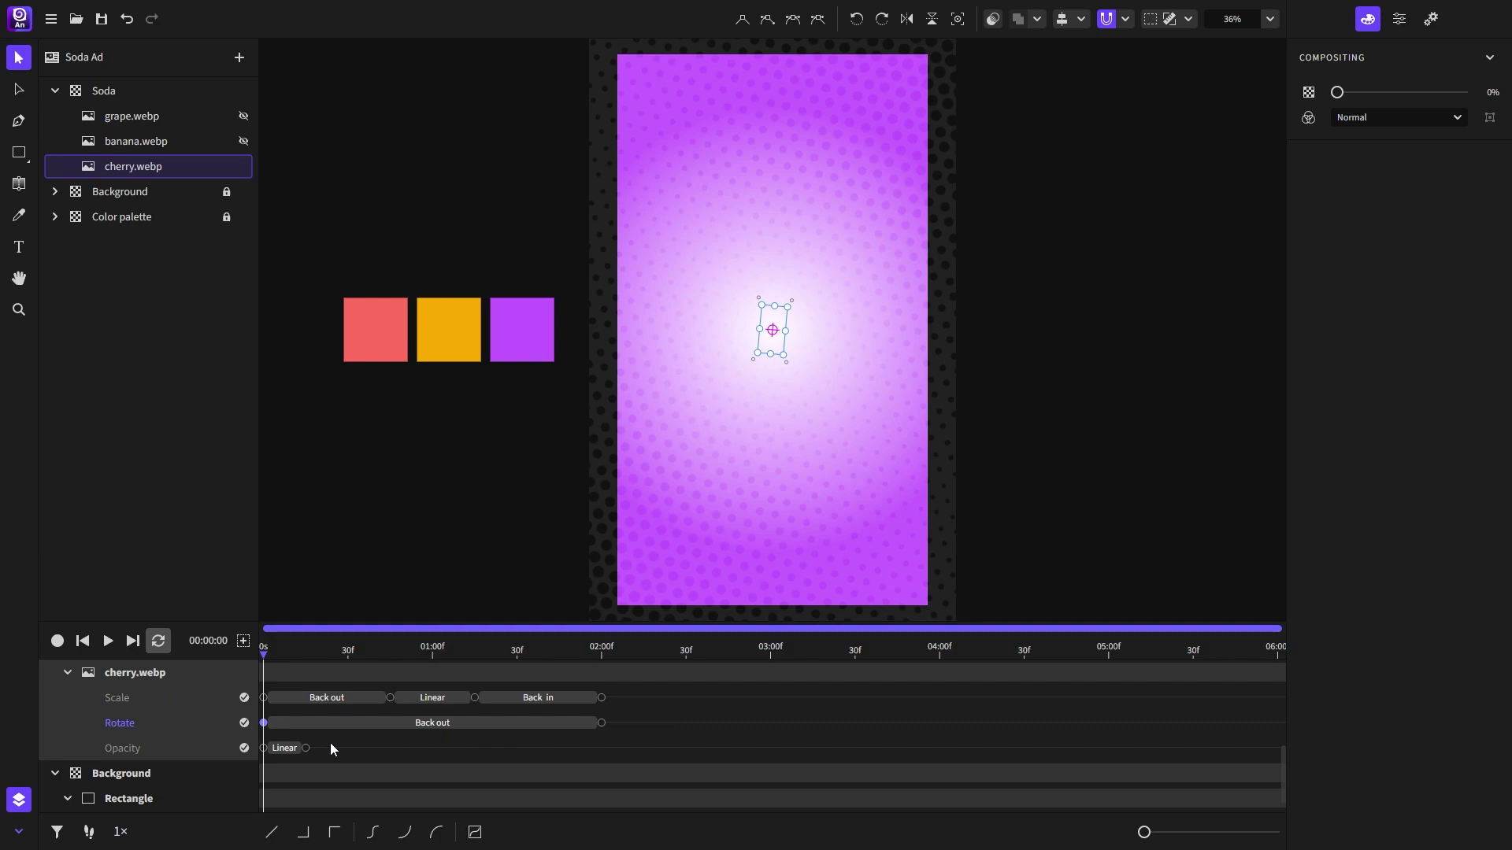
left_click(109, 641)
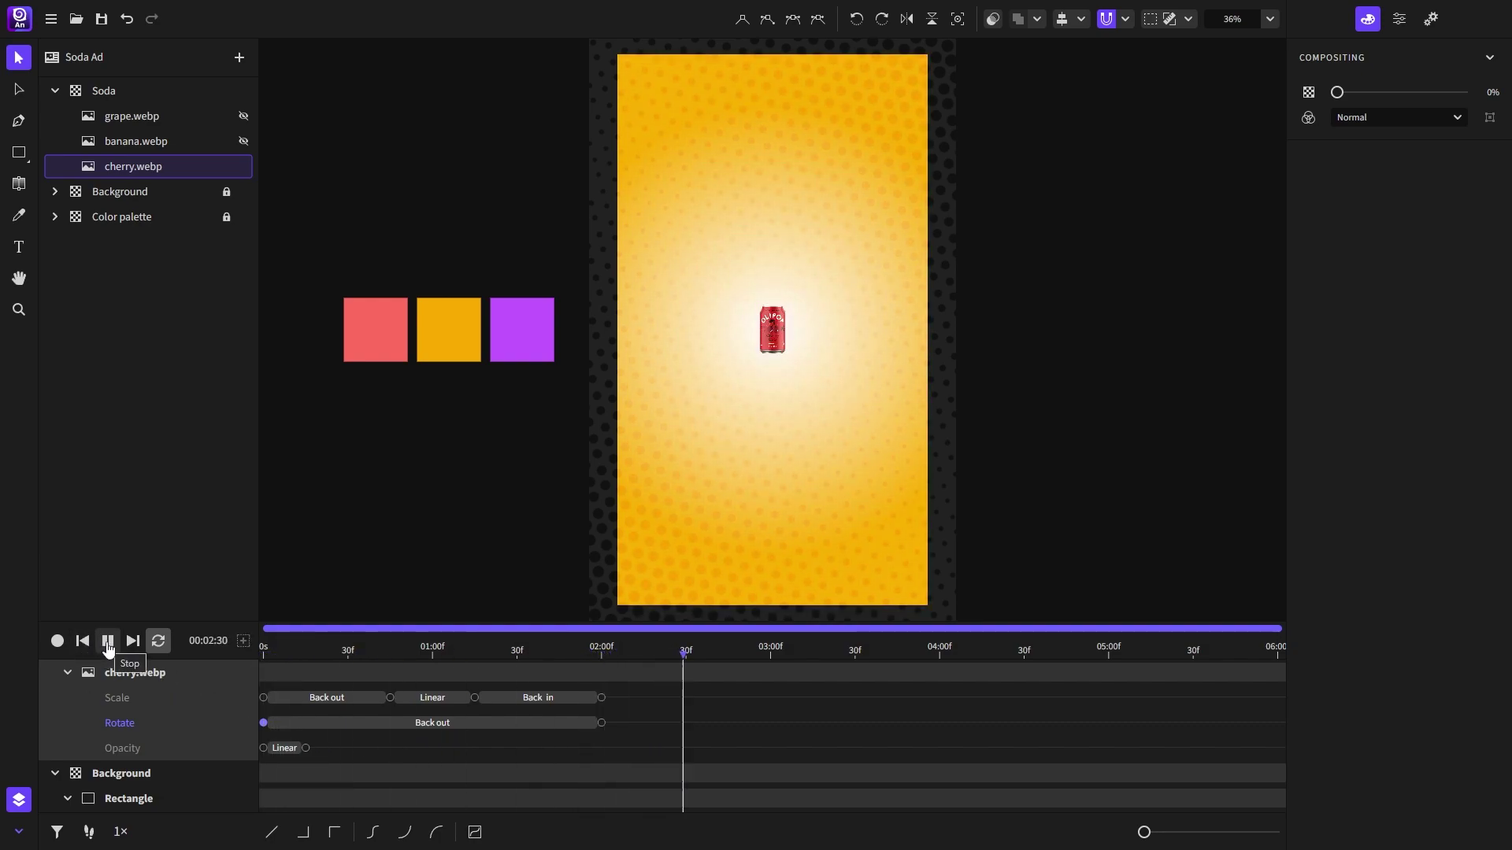
left_click(108, 641)
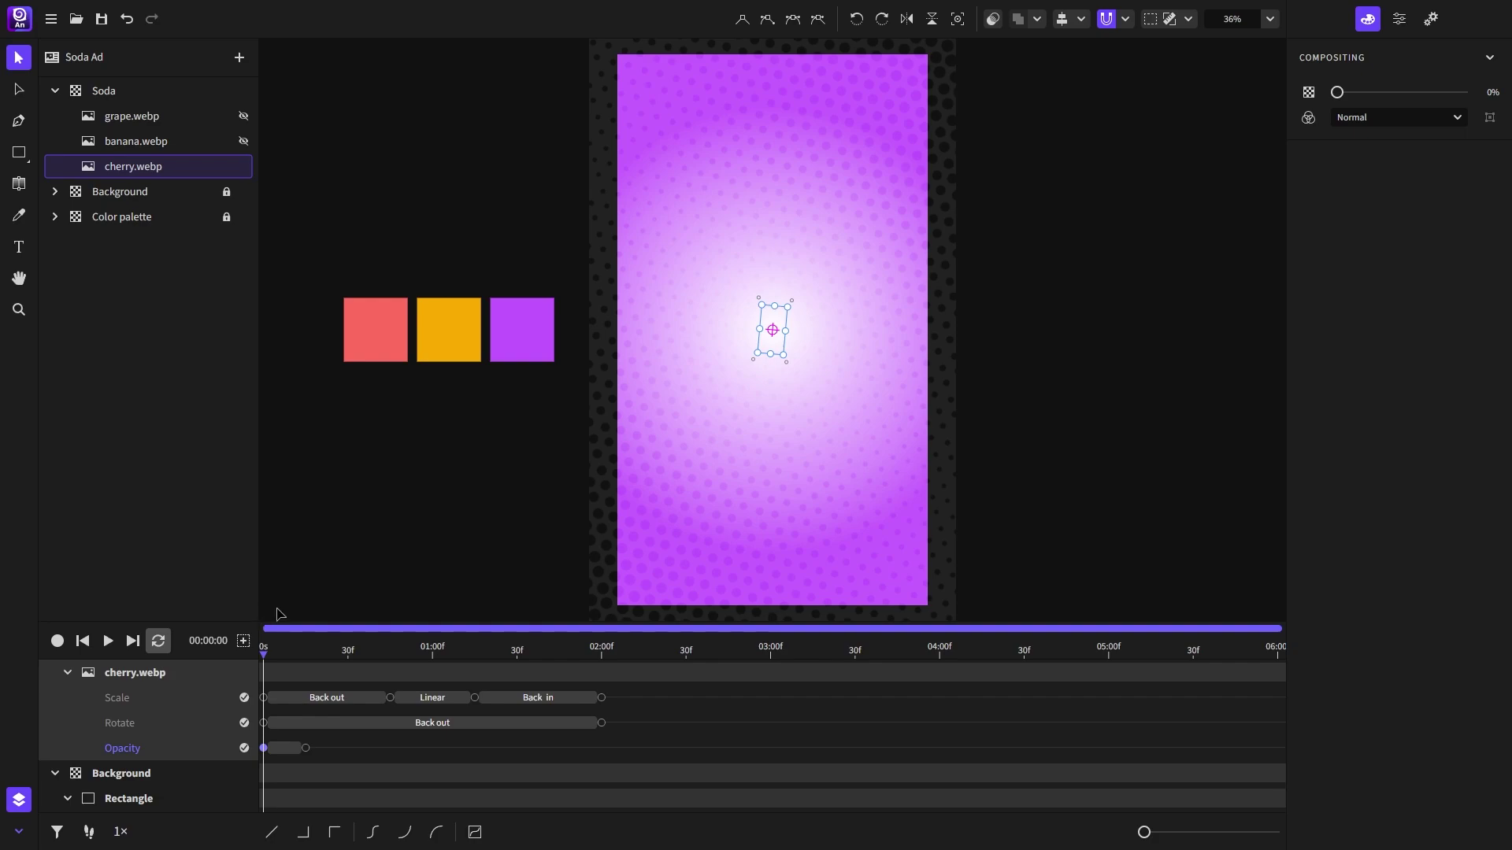
Step: Paste the cherry's keyframes onto the banana and grape cans and unhide grape
left_click_drag(624, 693, 256, 755)
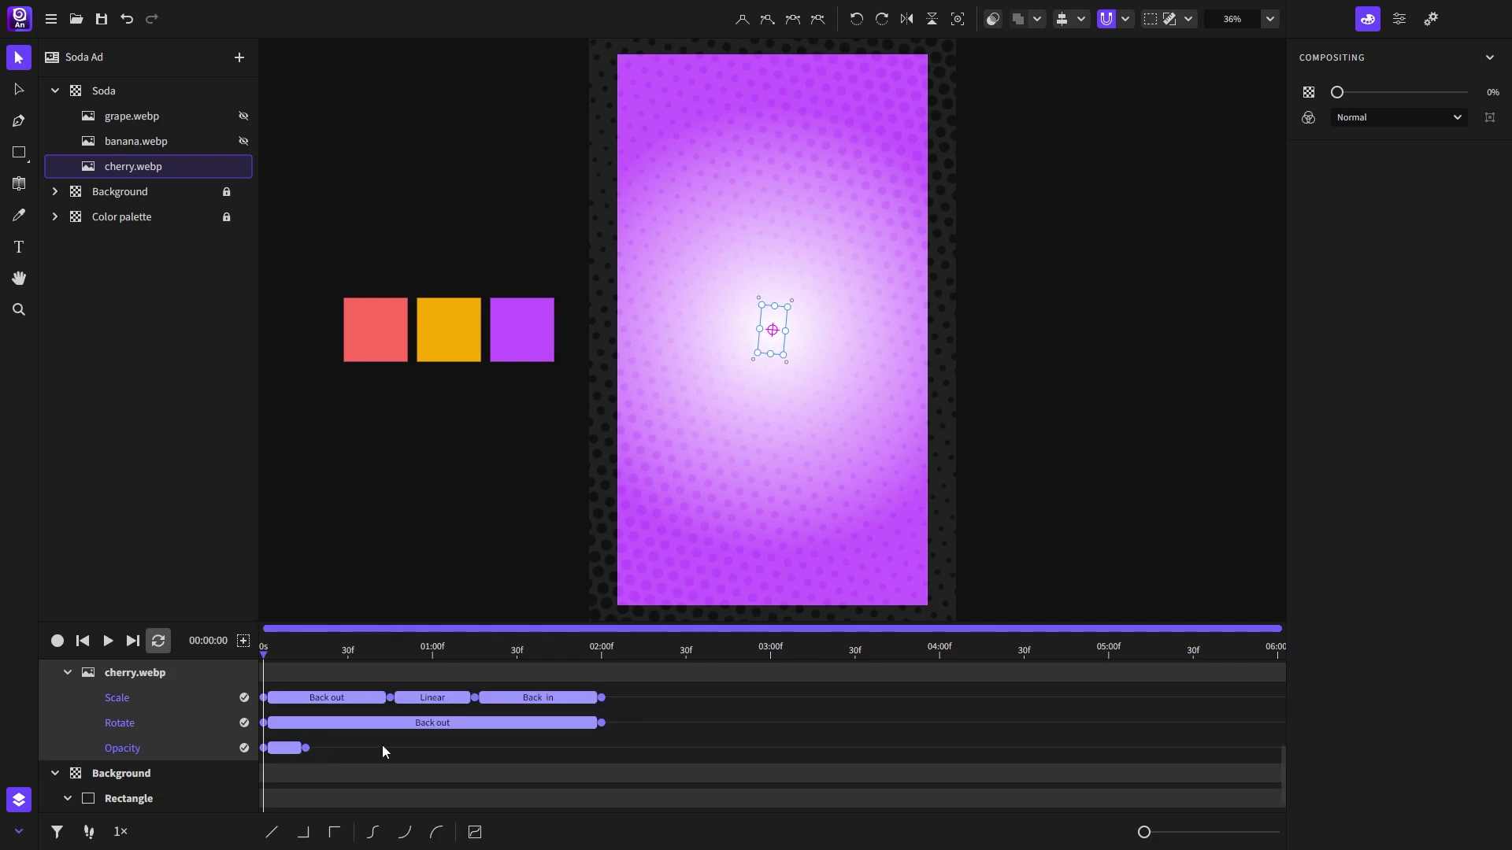
left_click(149, 143)
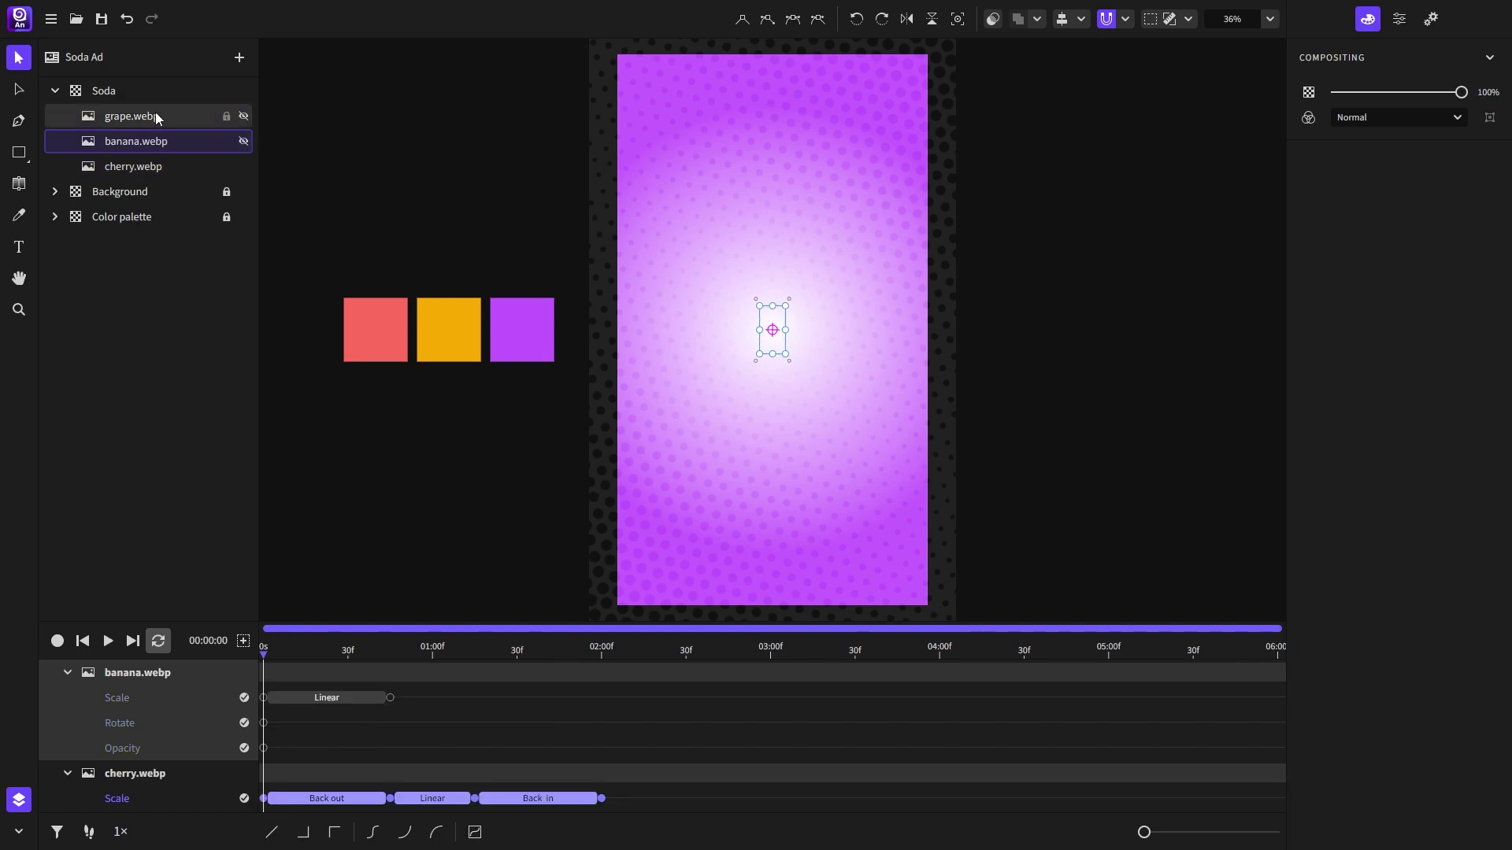
left_click(154, 116, "shift")
key("ctrl+v")
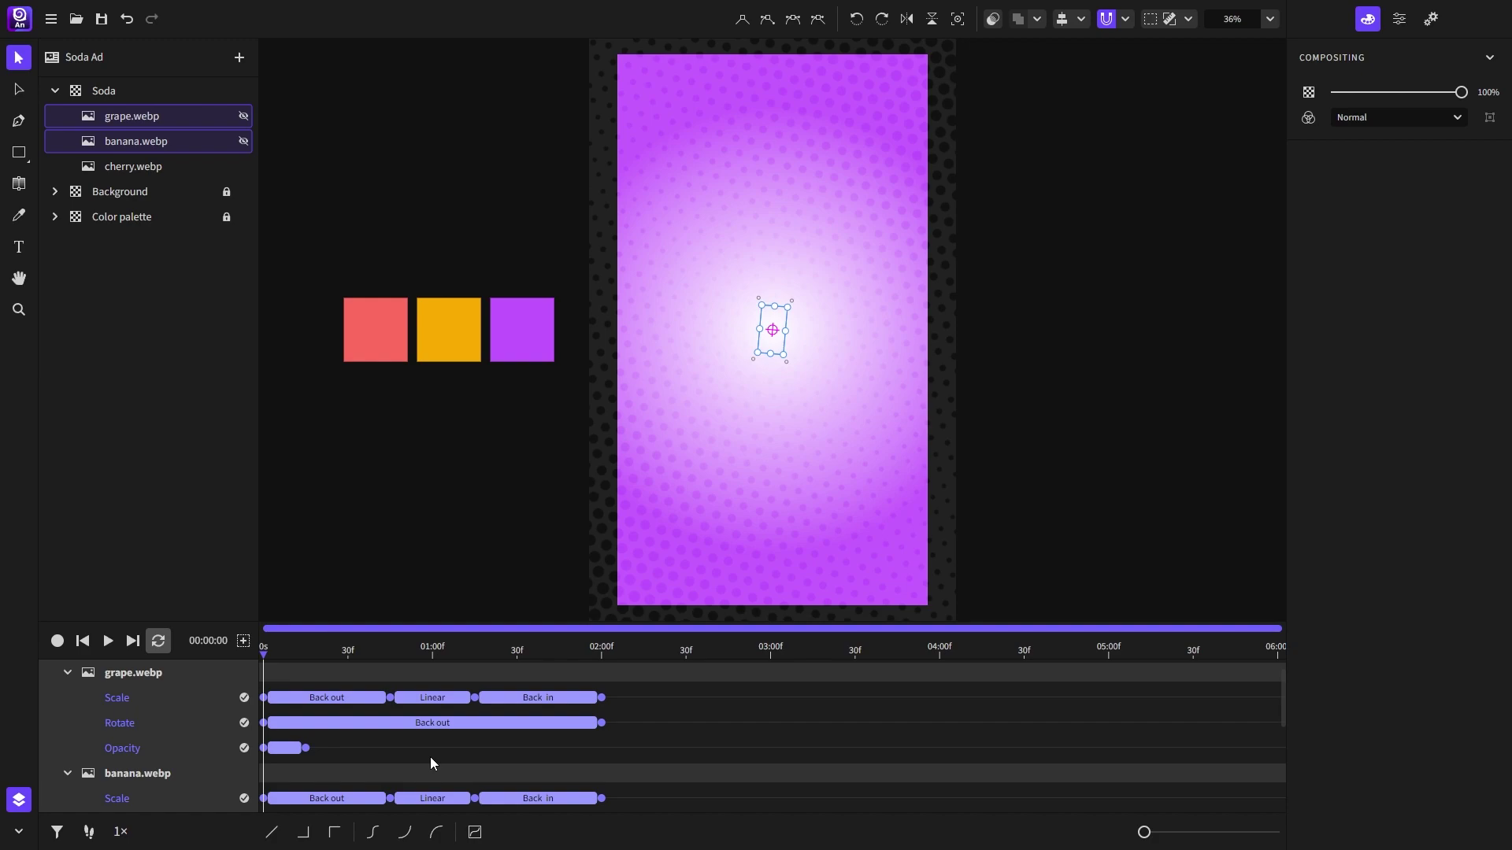
left_click(244, 117)
Step: Set the banana can's starting rotation to -5°
left_click(157, 139)
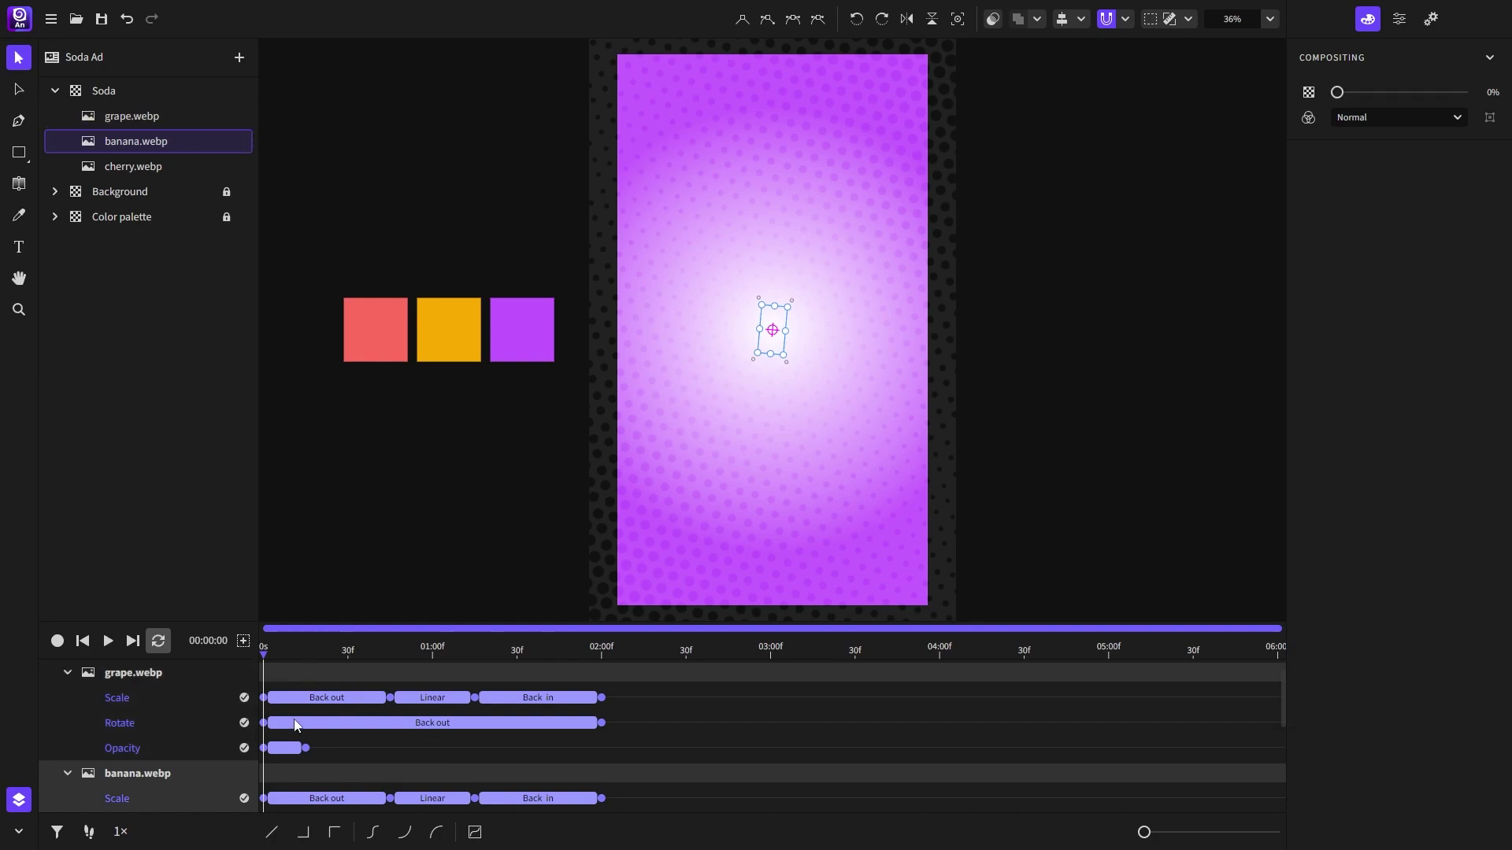
scroll(291, 738, "down", 2)
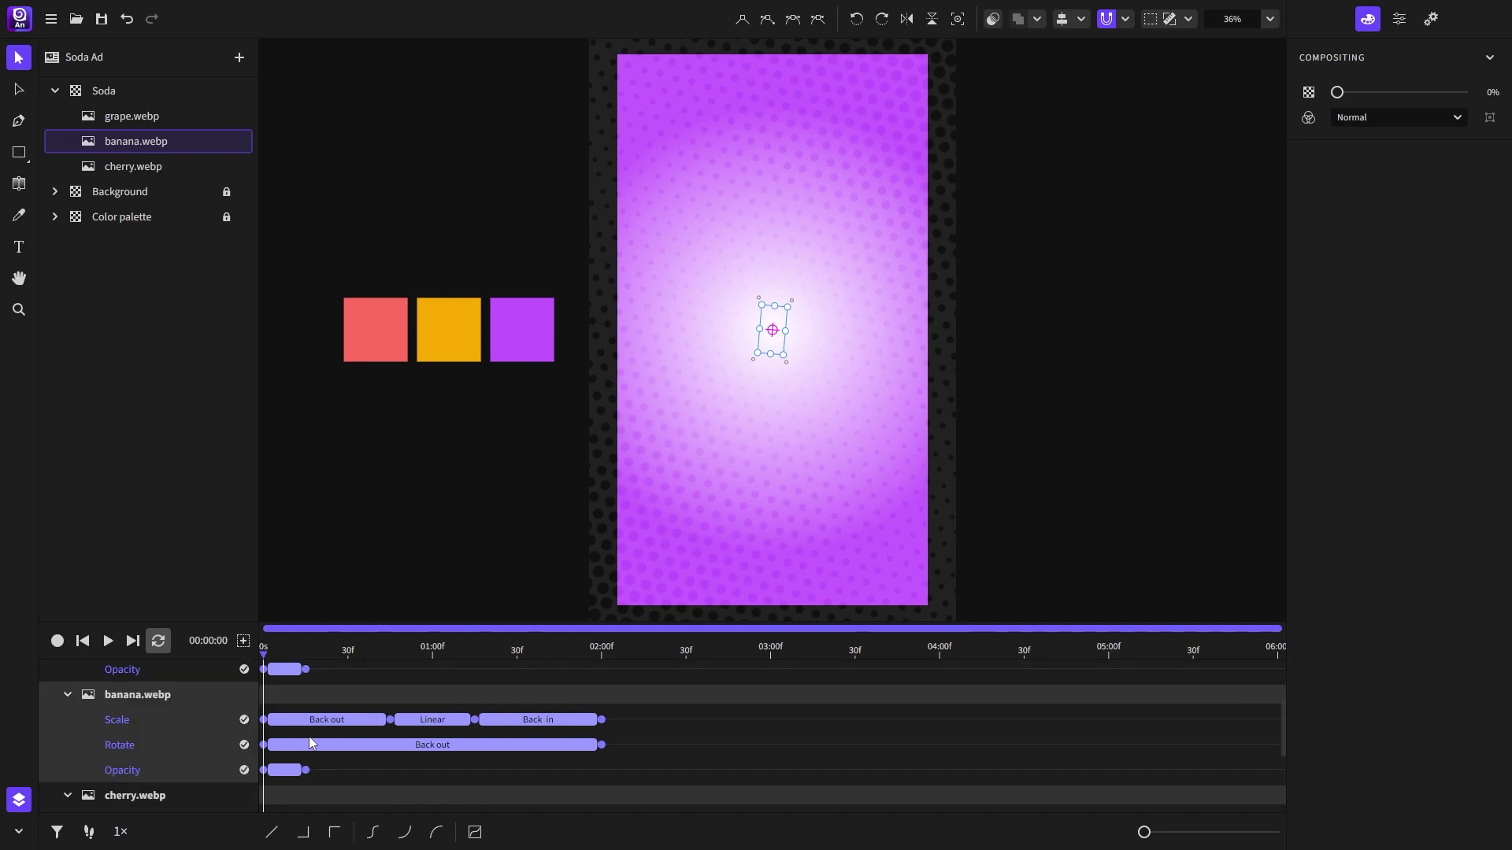
left_click(333, 697)
left_click(141, 744)
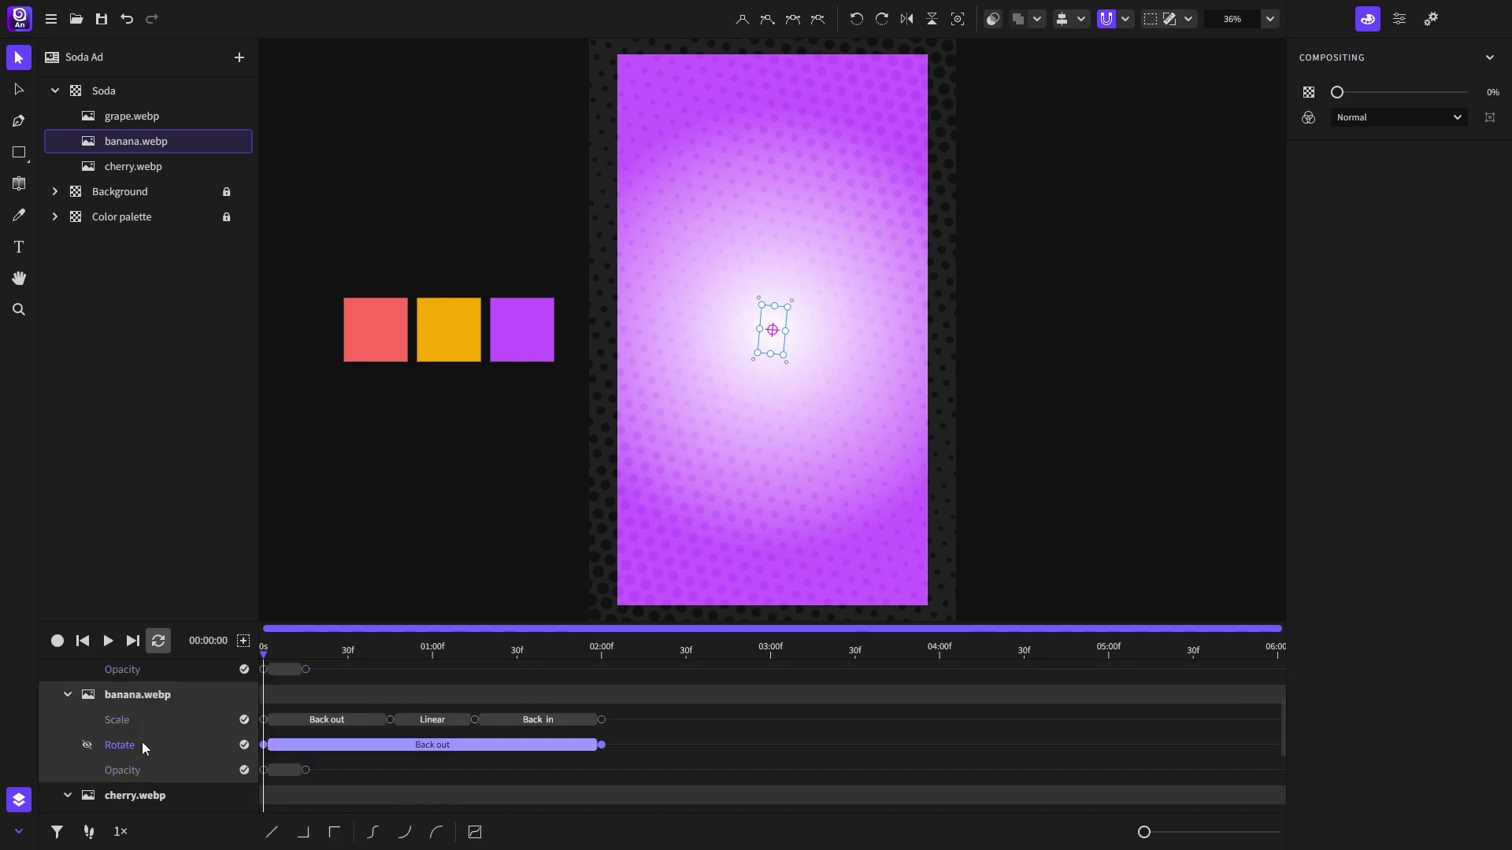
left_click(1399, 18)
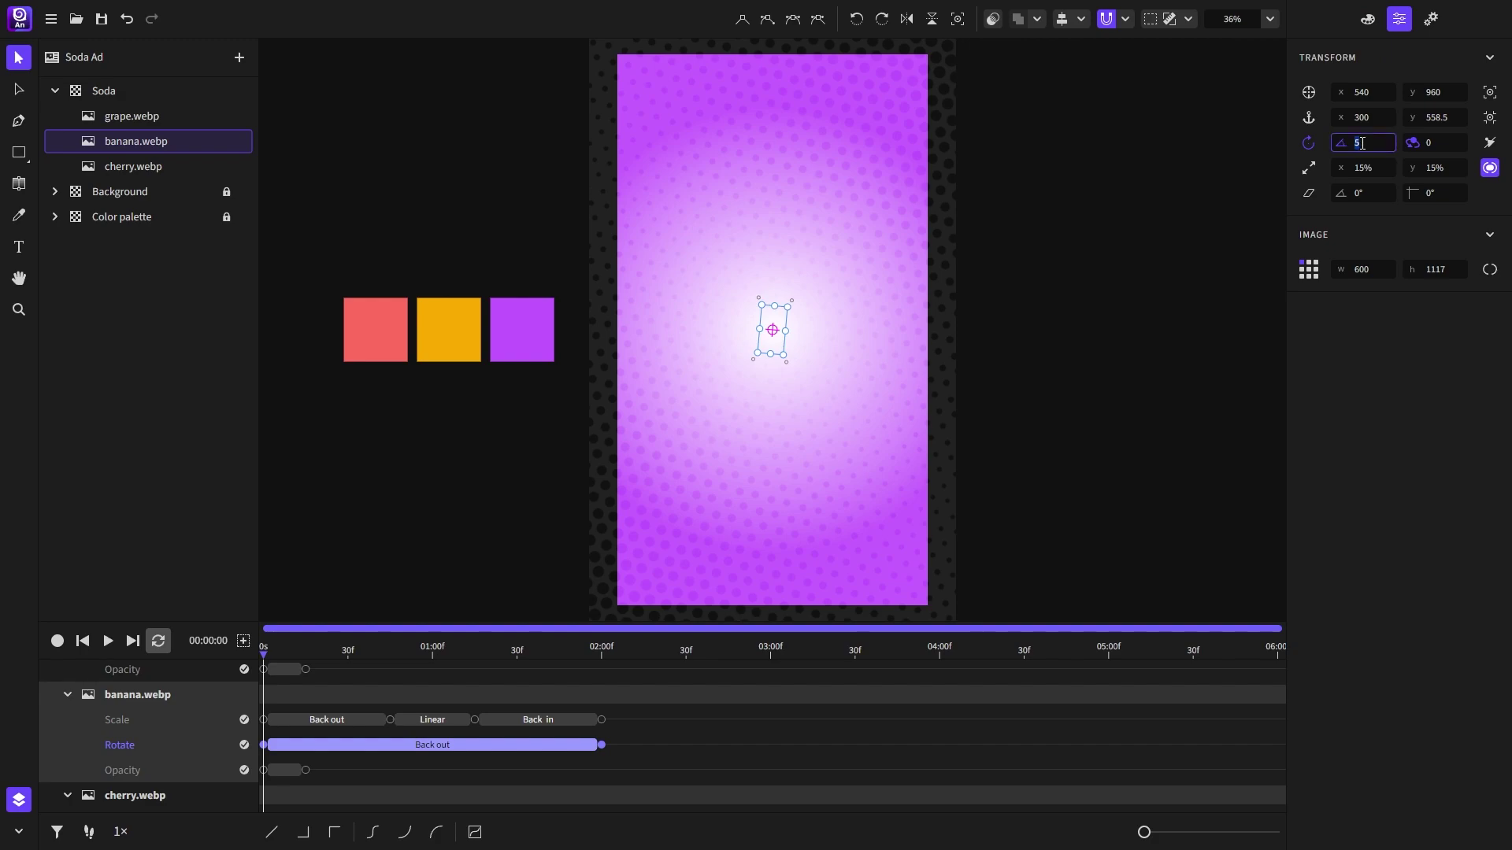
type("-5")
key("Return")
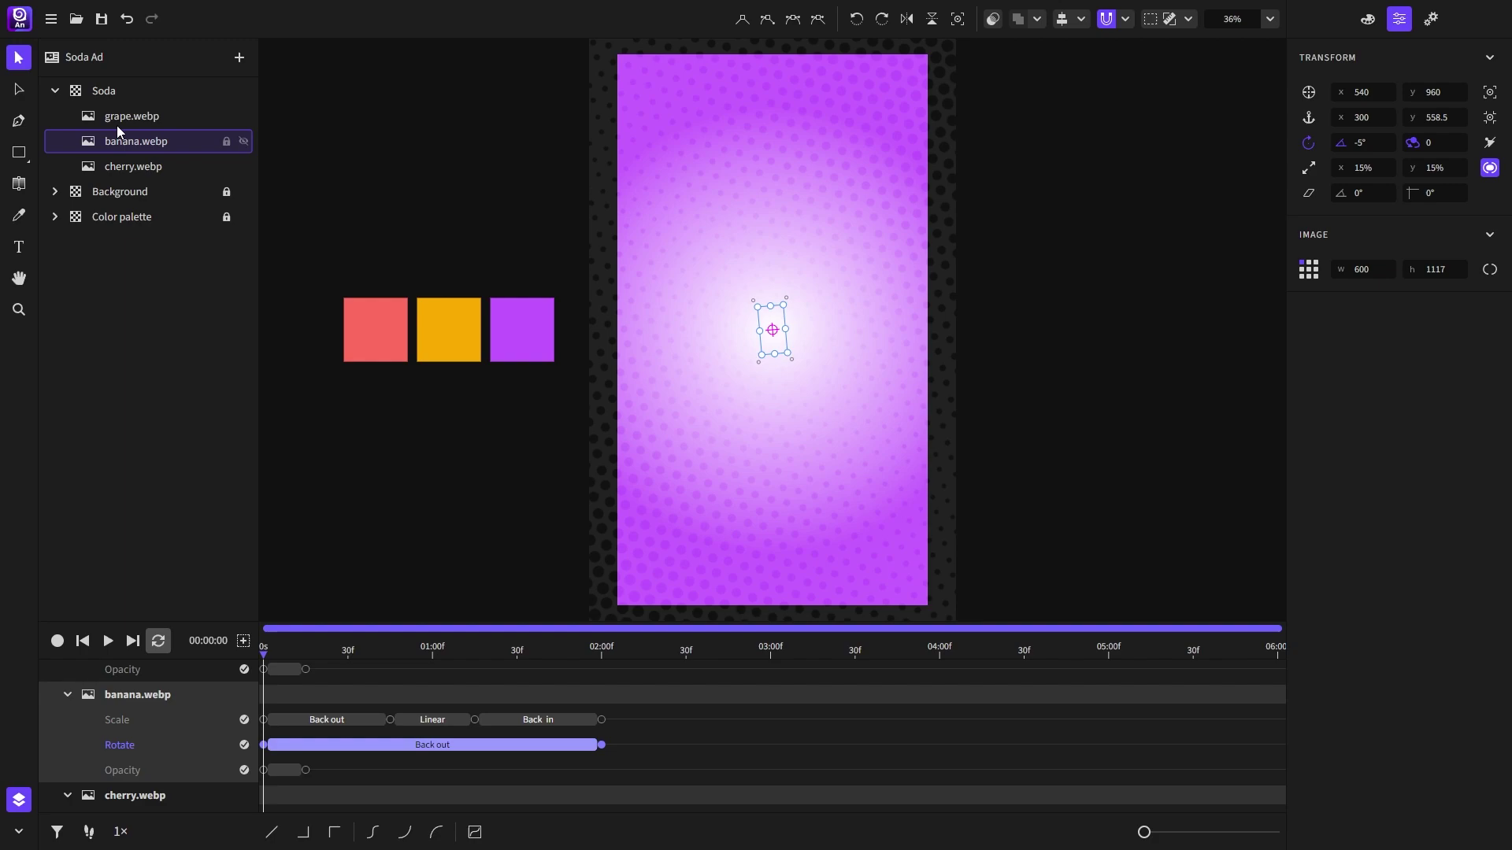
Step: Shorten all three can clips to end at 02:00
left_click(129, 164)
left_click(139, 123, "shift")
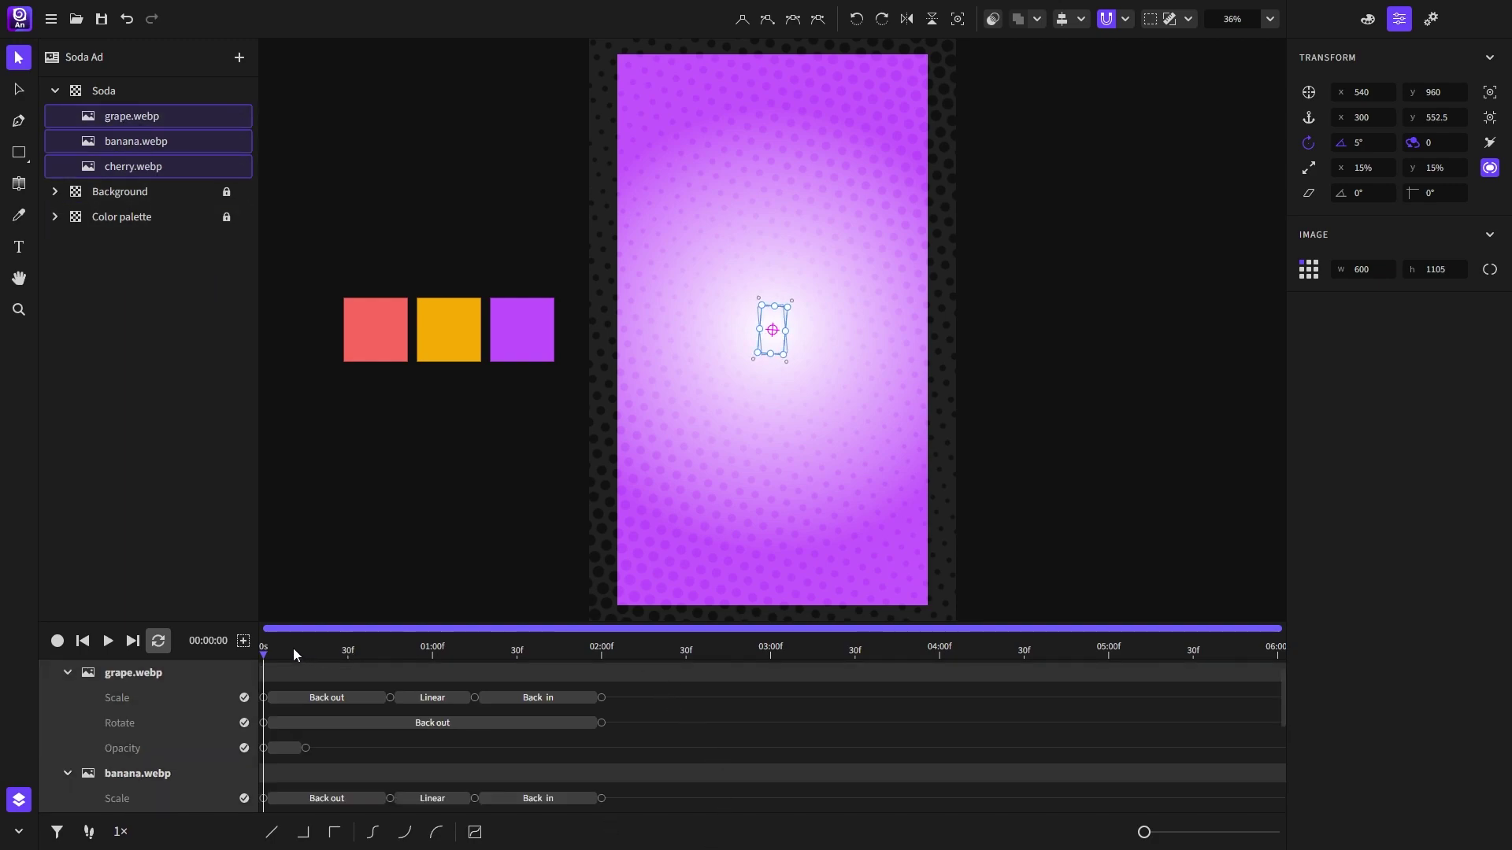
mouse_move(275, 655)
left_mouse_down()
mouse_move(378, 653)
mouse_move(262, 649)
left_mouse_up()
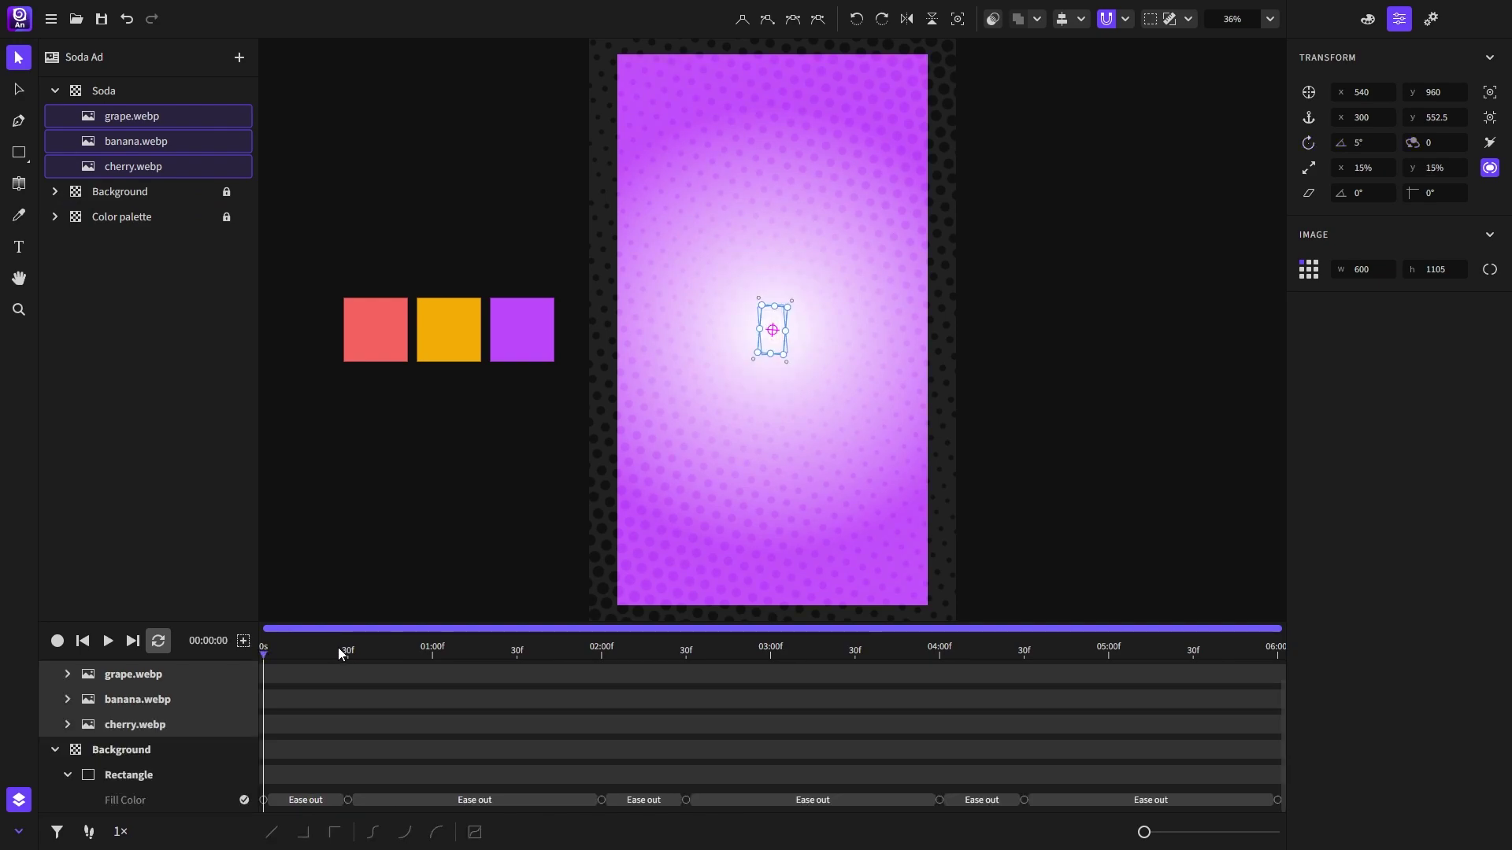
left_click(245, 676)
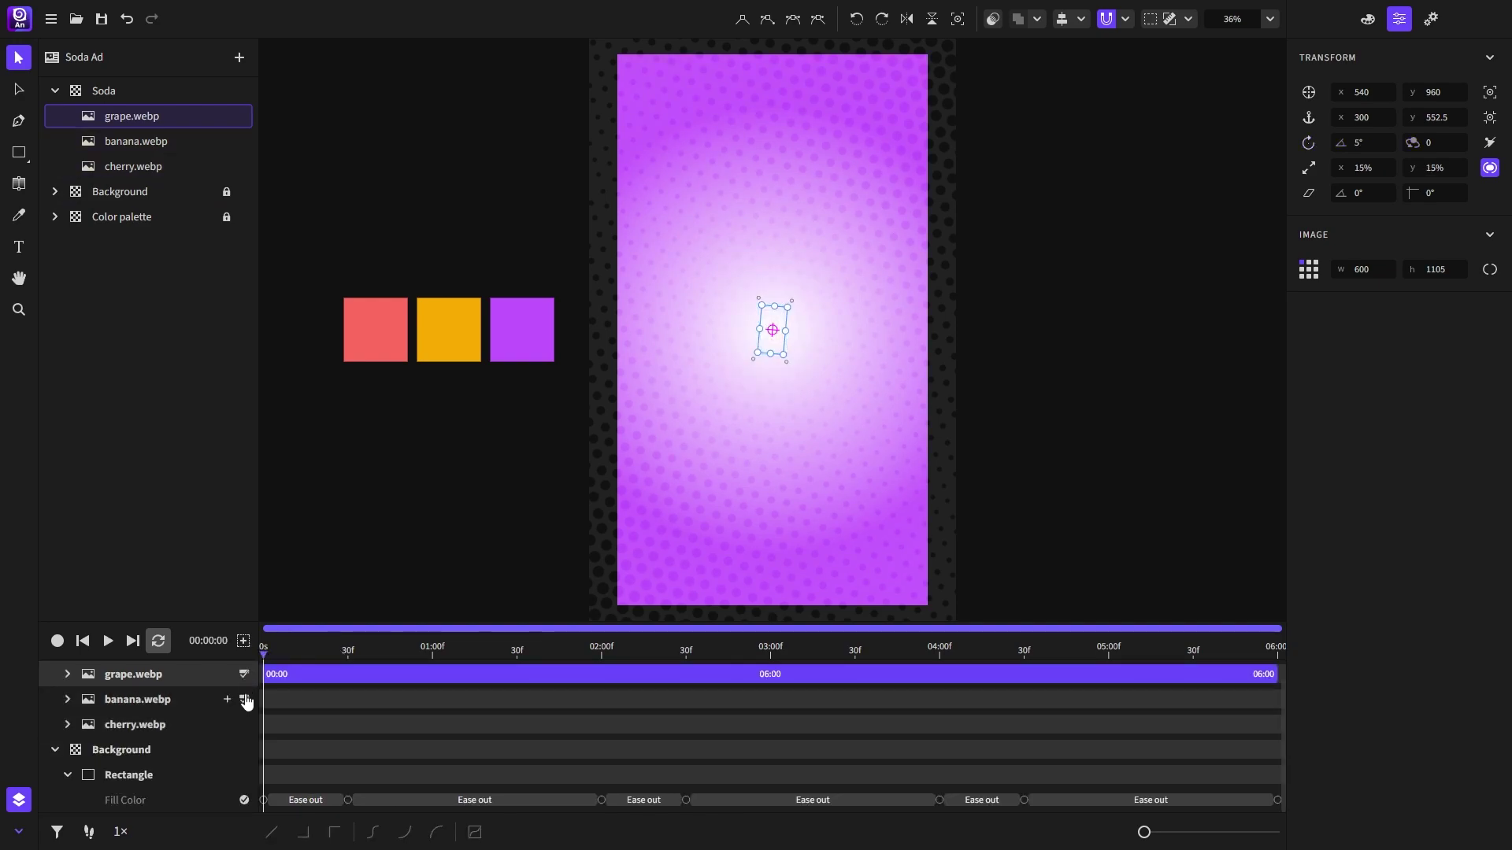
left_click(245, 699)
left_click(244, 724)
left_click(305, 704, "shift")
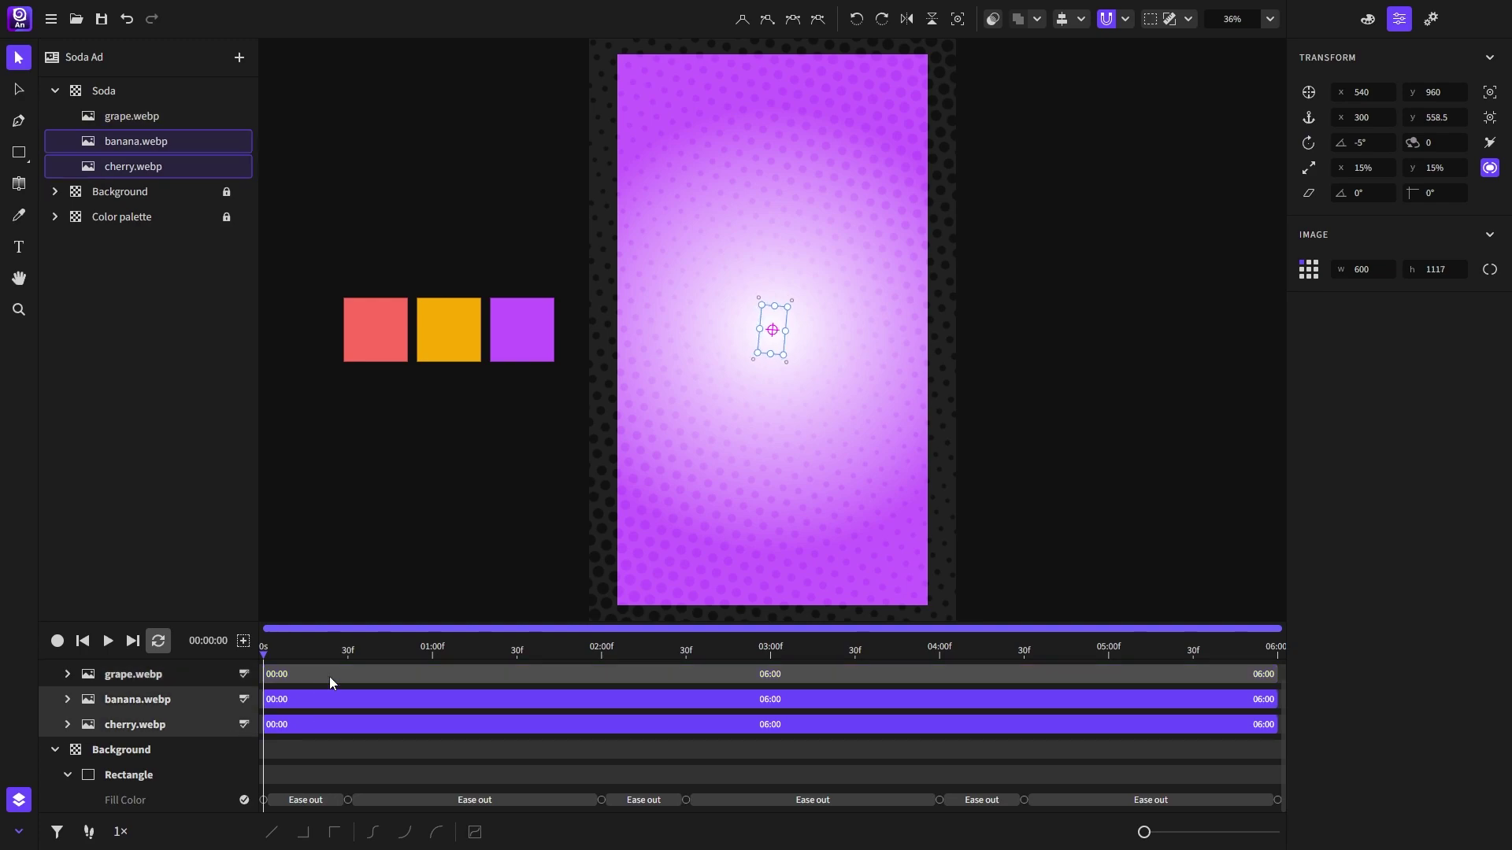
left_click(329, 677, "shift")
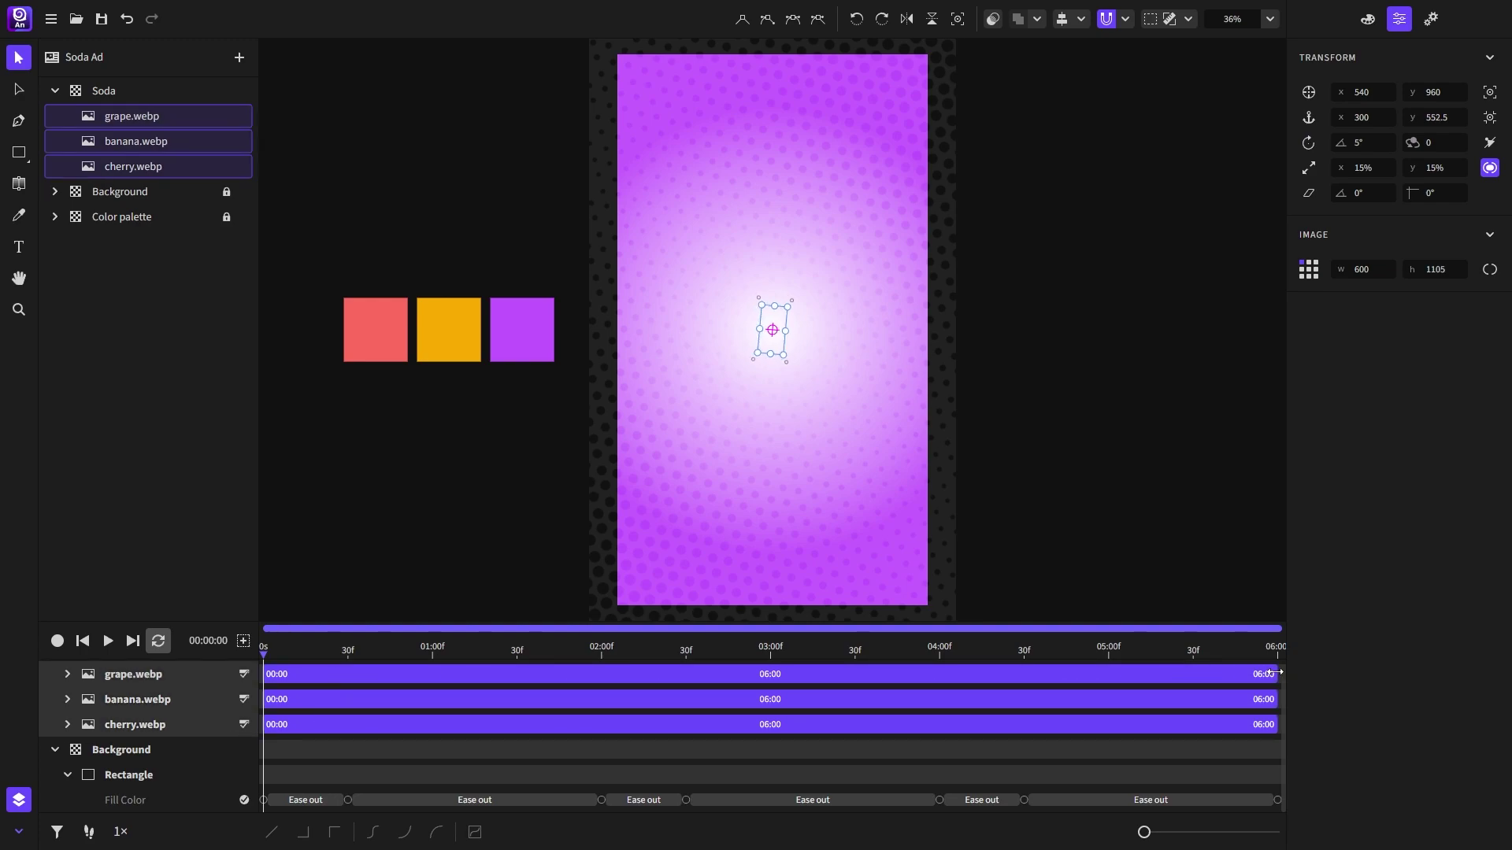
left_click_drag(1276, 674, 600, 690)
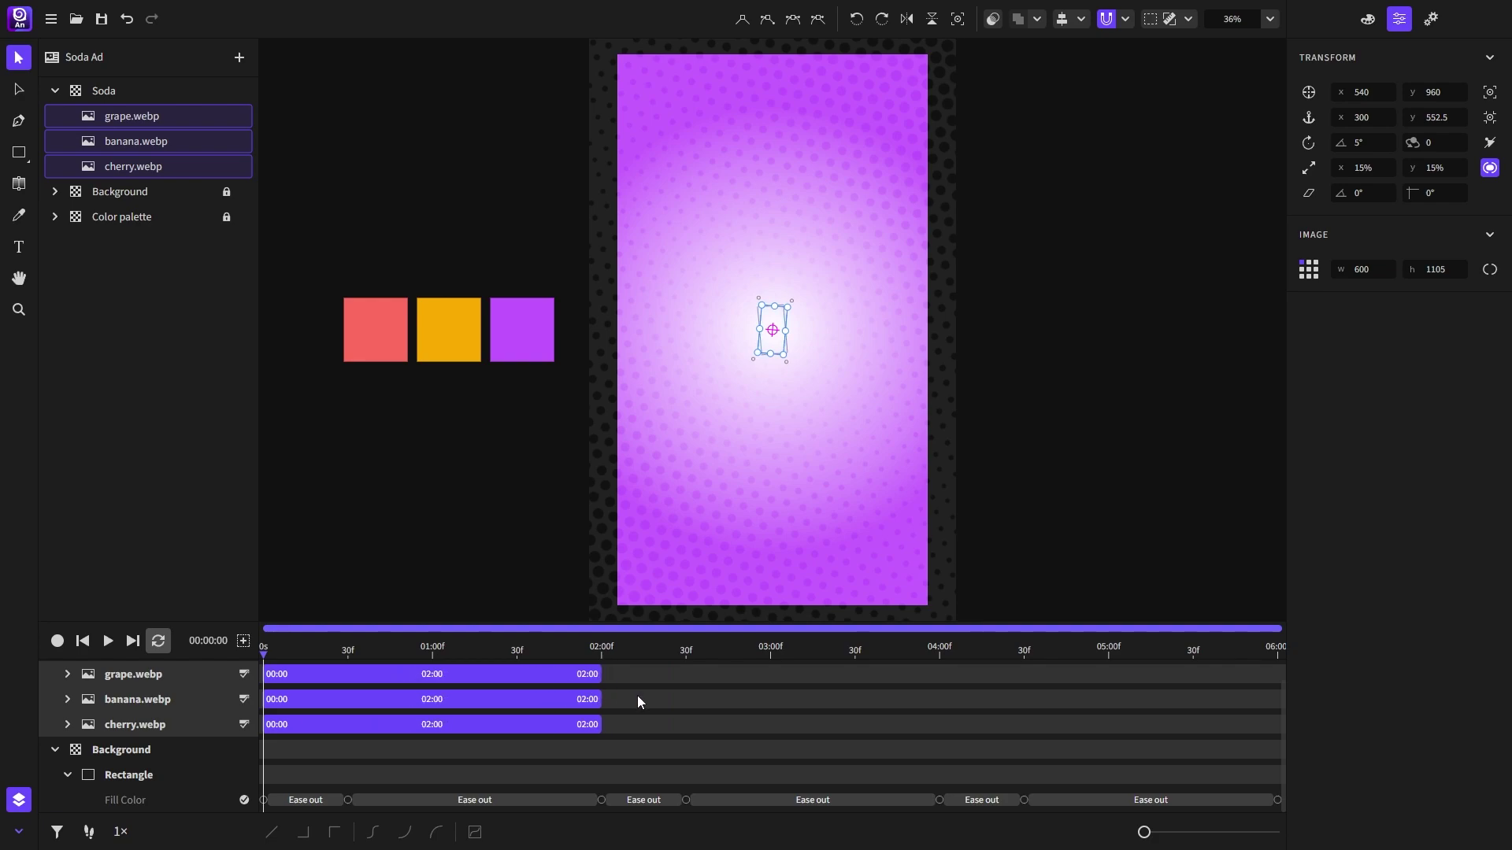
Step: Move the banana clip to 02:00–04:00 and the grape clip to 04:00–06:00
left_click(636, 696)
left_click(512, 697)
left_click(512, 674, "shift")
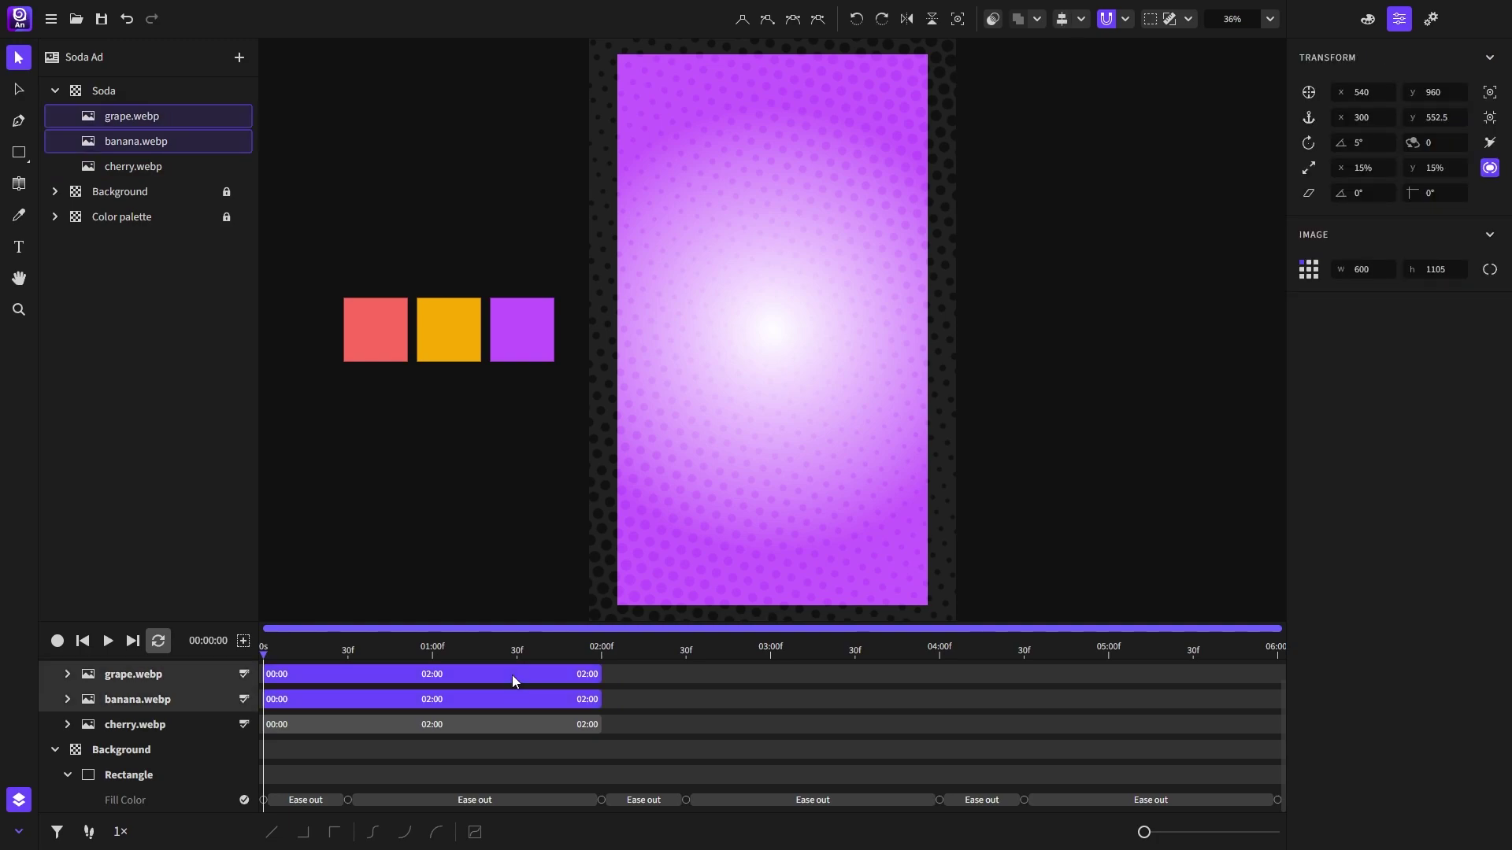
left_click_drag(512, 674, 1088, 674)
left_click(812, 696, "shift")
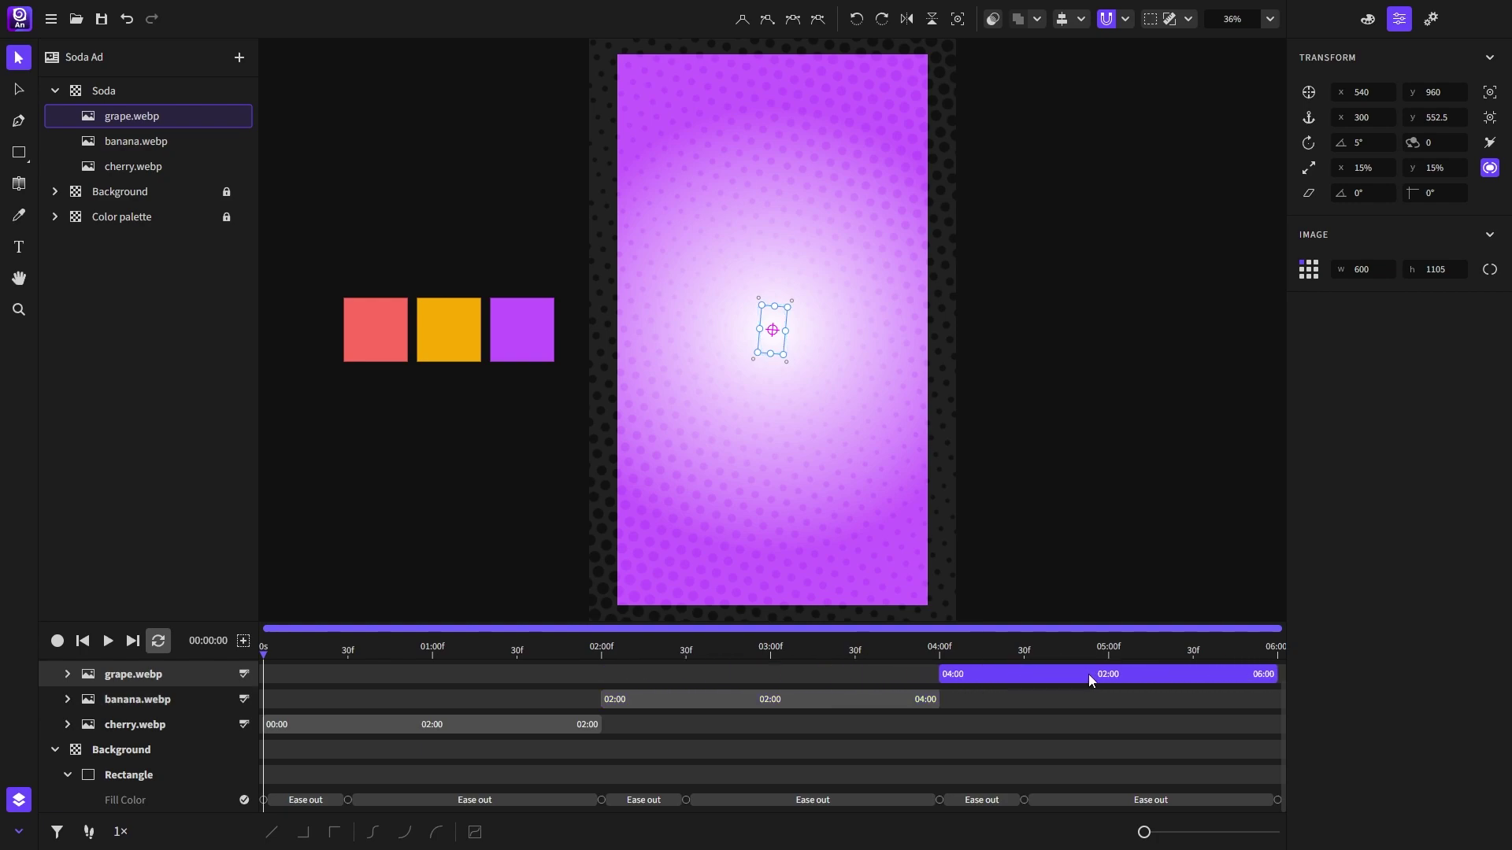
Step: Preview the staggered cans, then clip the view to the artboard and play again
left_click(108, 640)
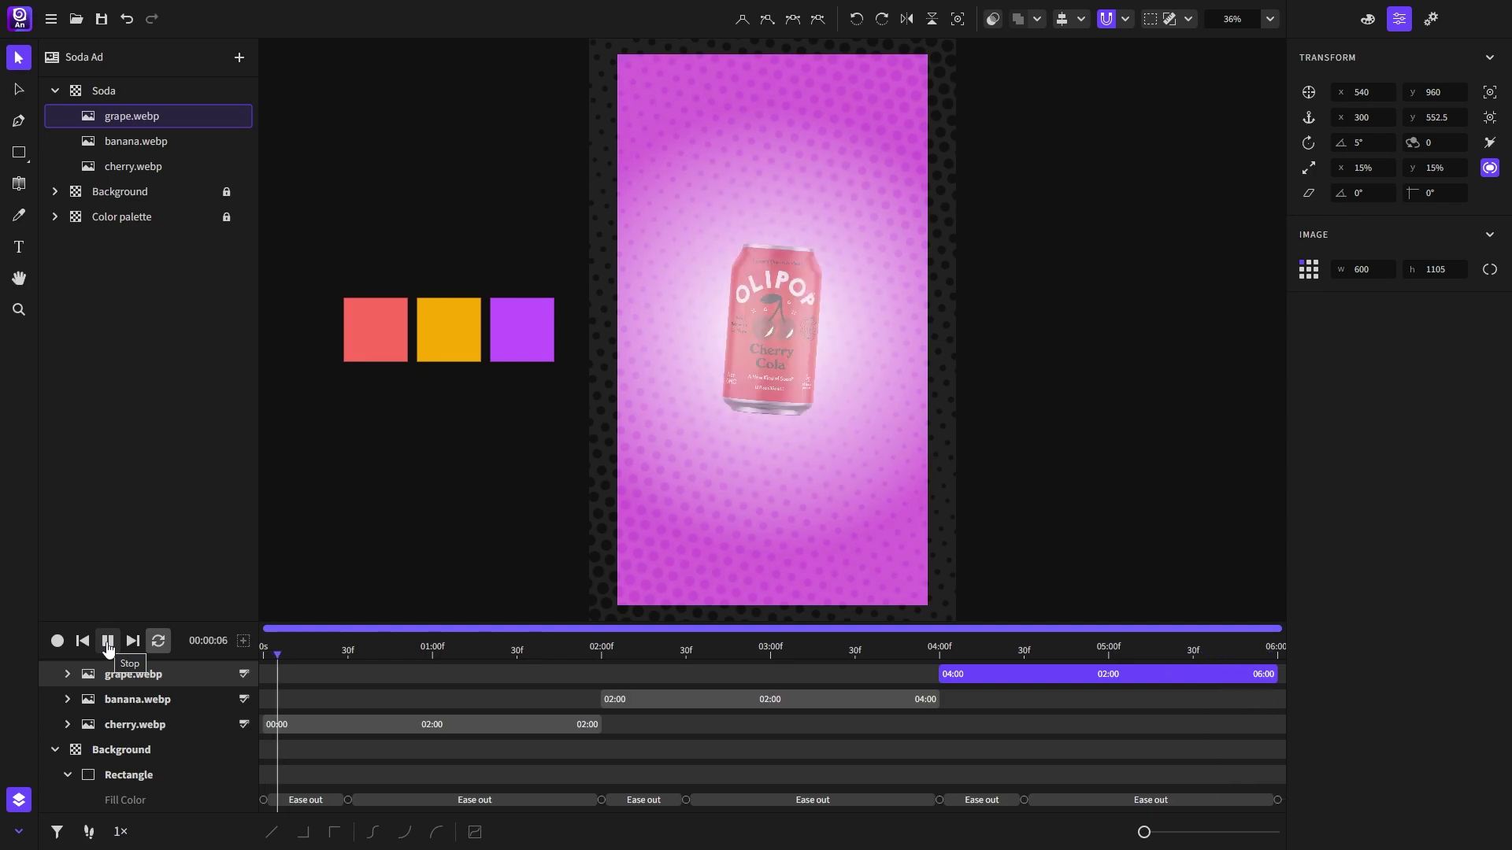
left_click(108, 643)
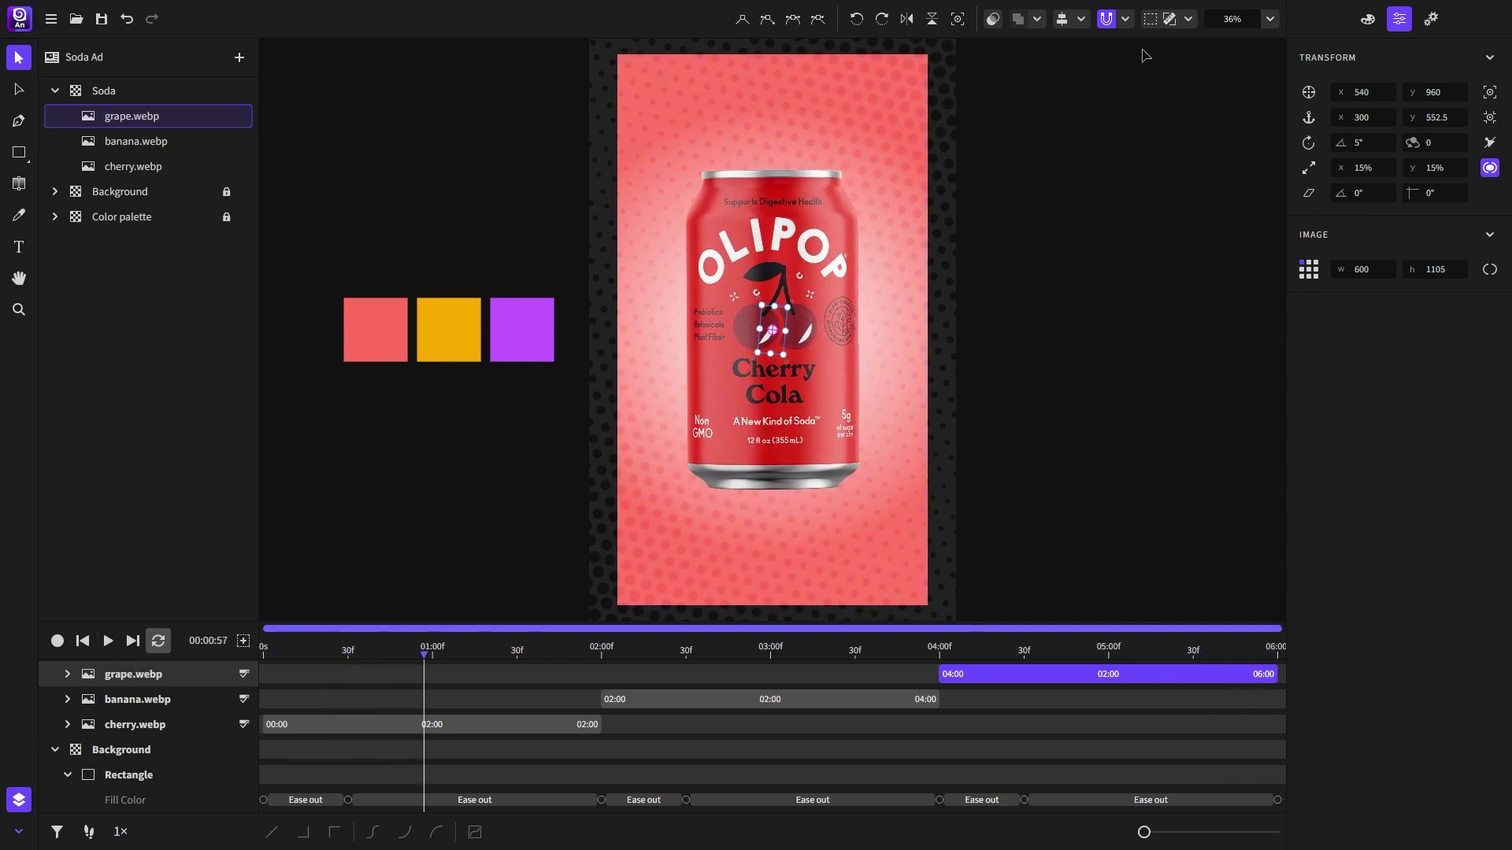
left_click(1155, 22)
left_click(526, 386)
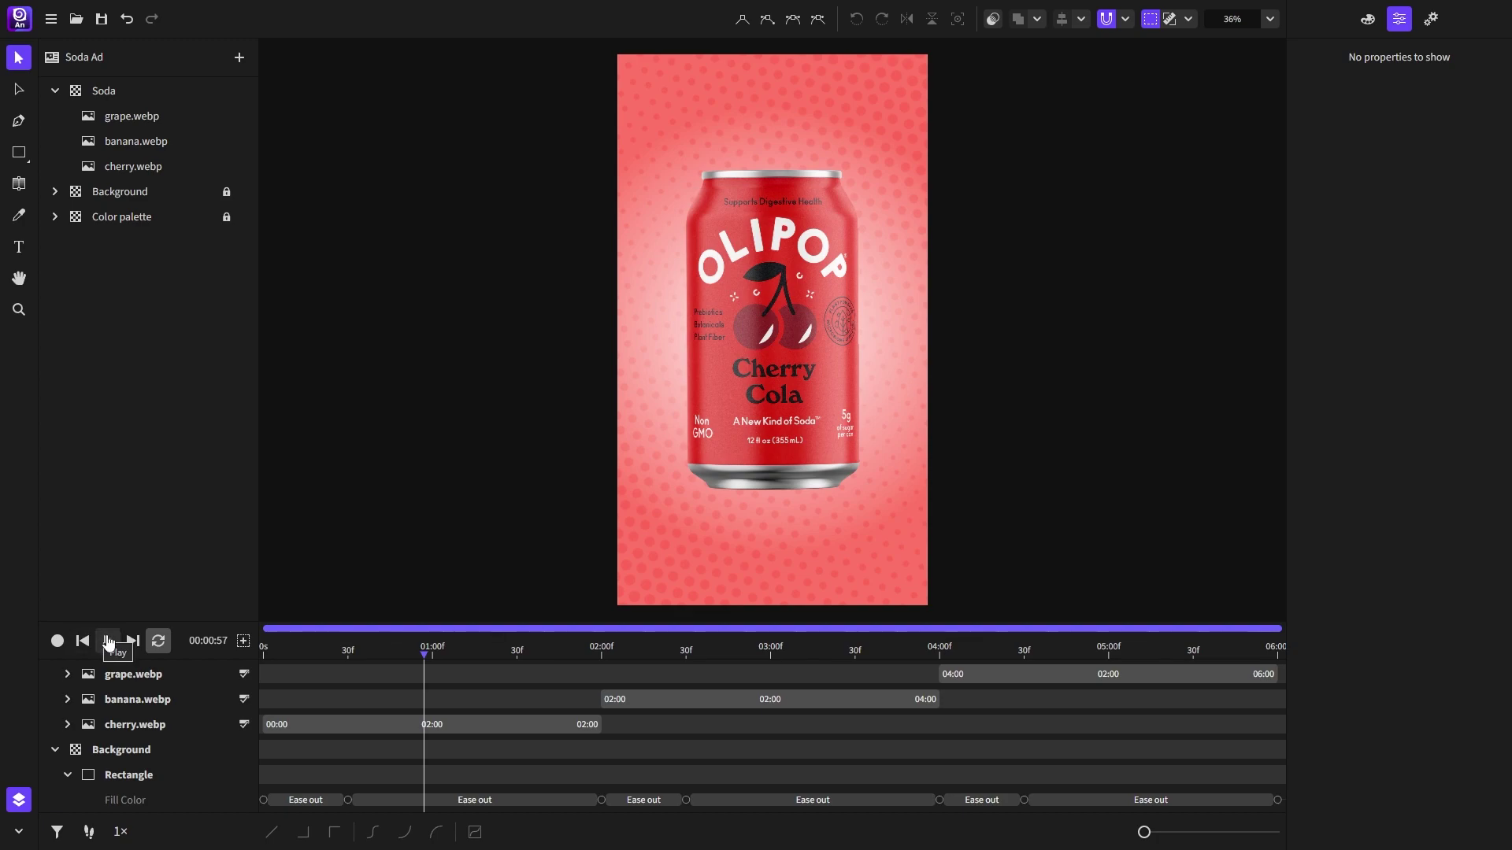
left_click(108, 641)
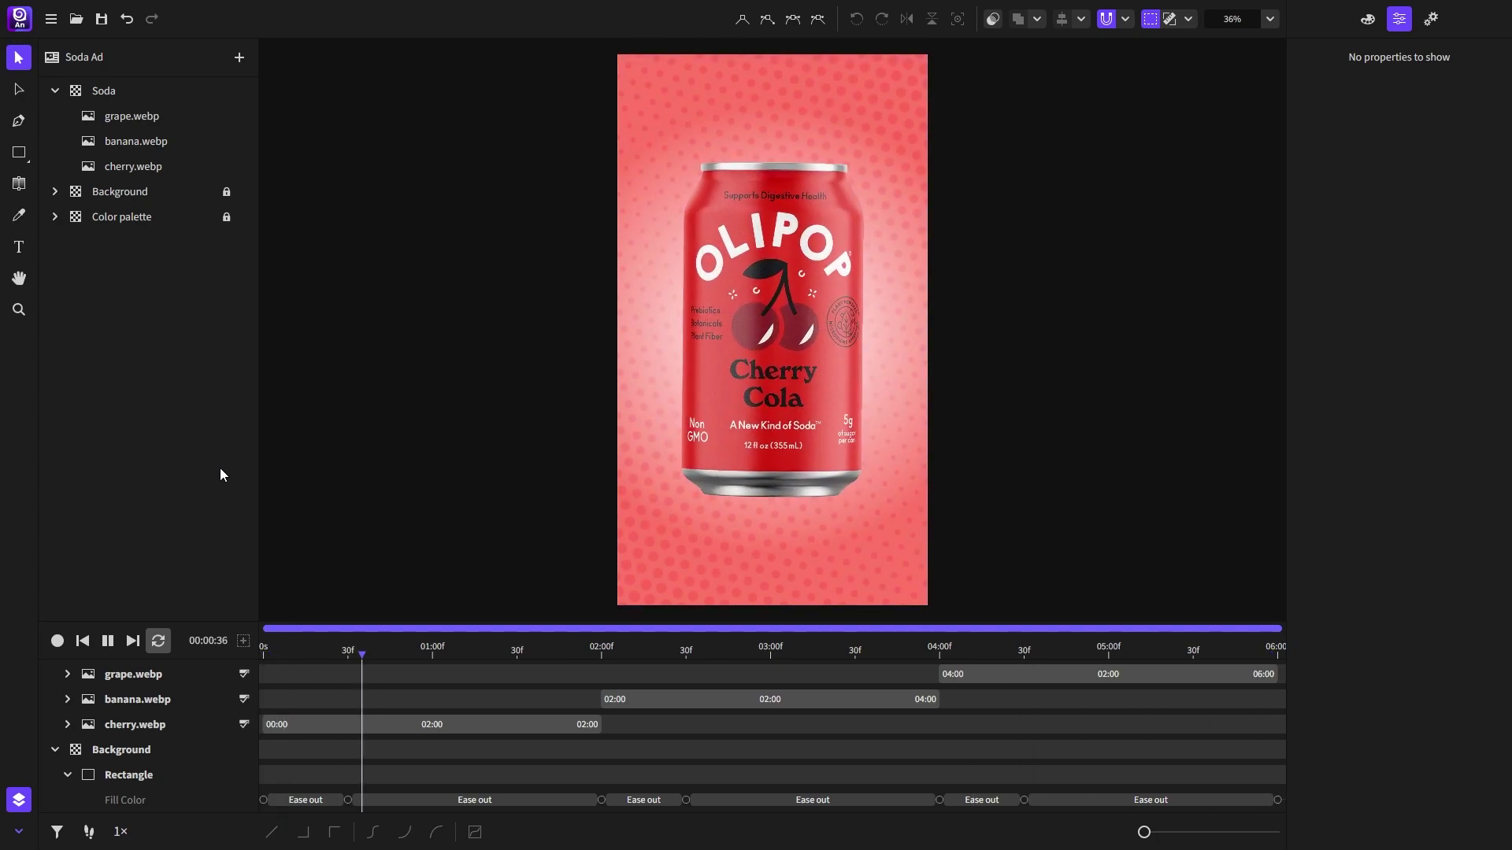
Step: Draw a circle on empty canvas beside the artboard and isolate the new Ellipse
key("ctrl+z")
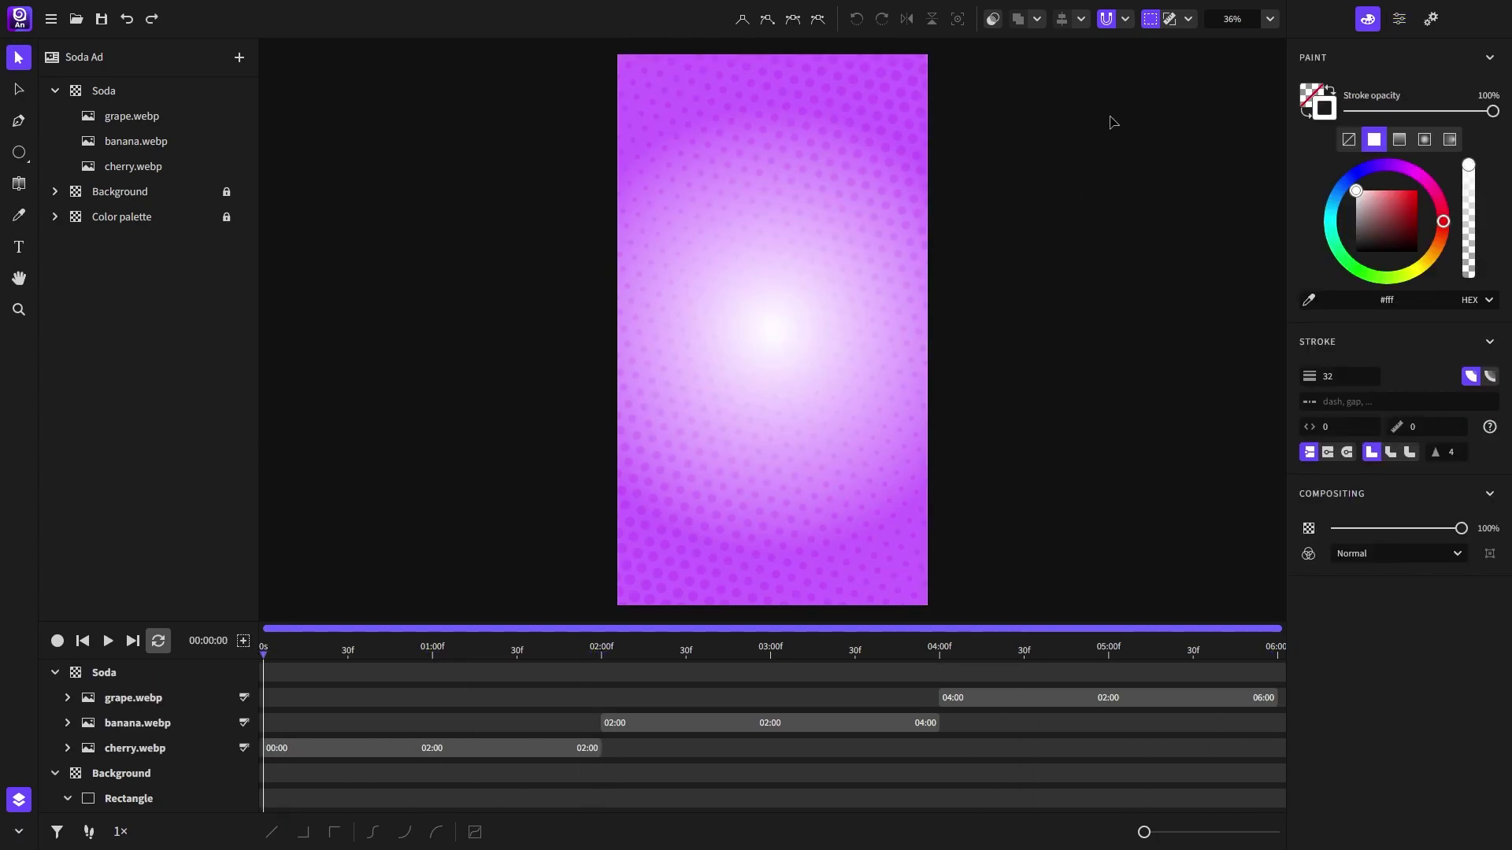
left_click(1151, 18)
left_click_drag(548, 180, 1056, 357)
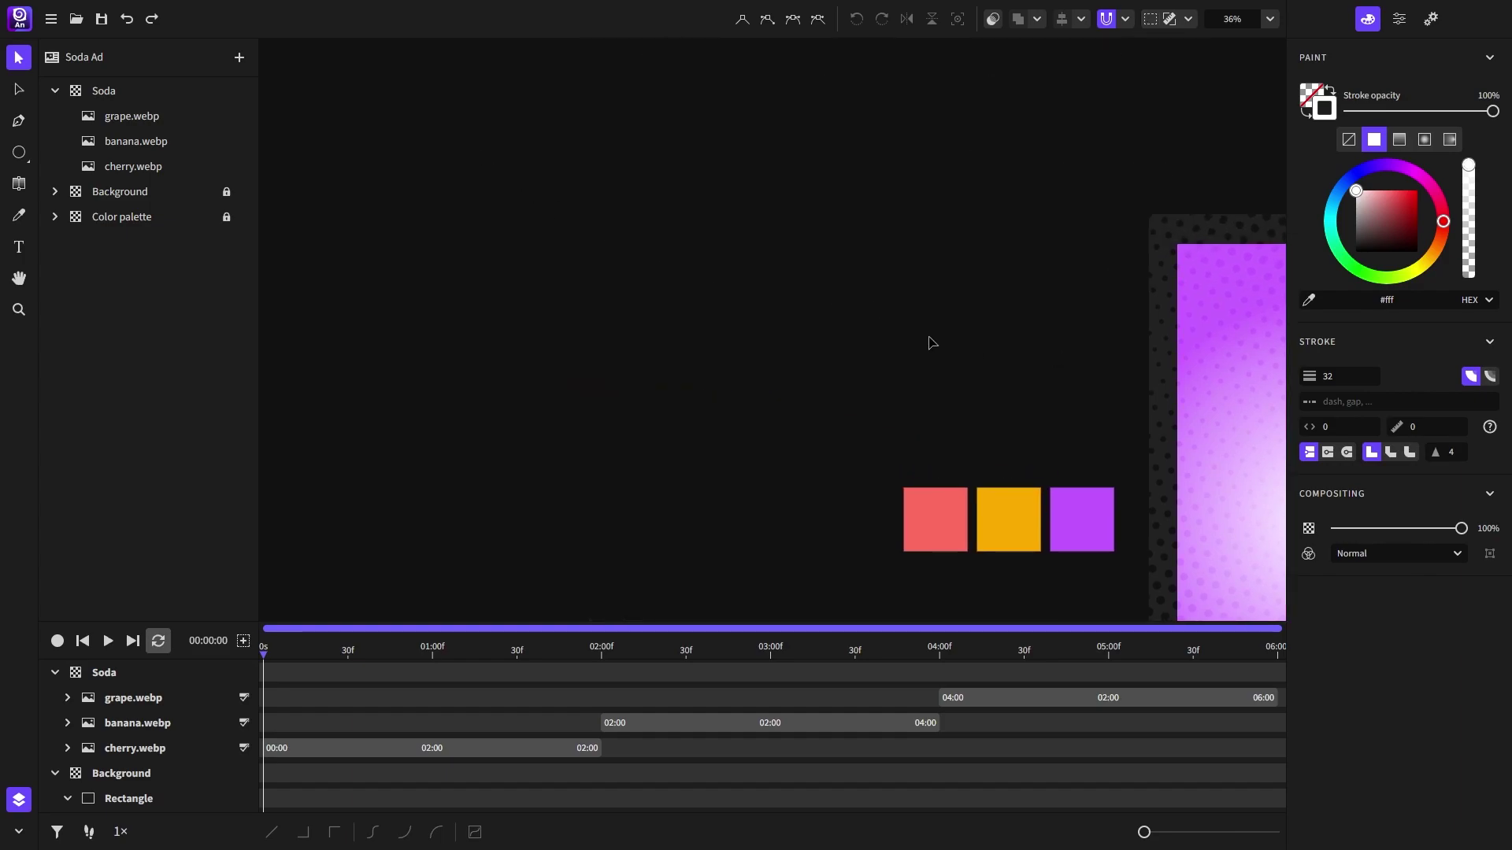
scroll(930, 338, "up", 5)
left_click(19, 152)
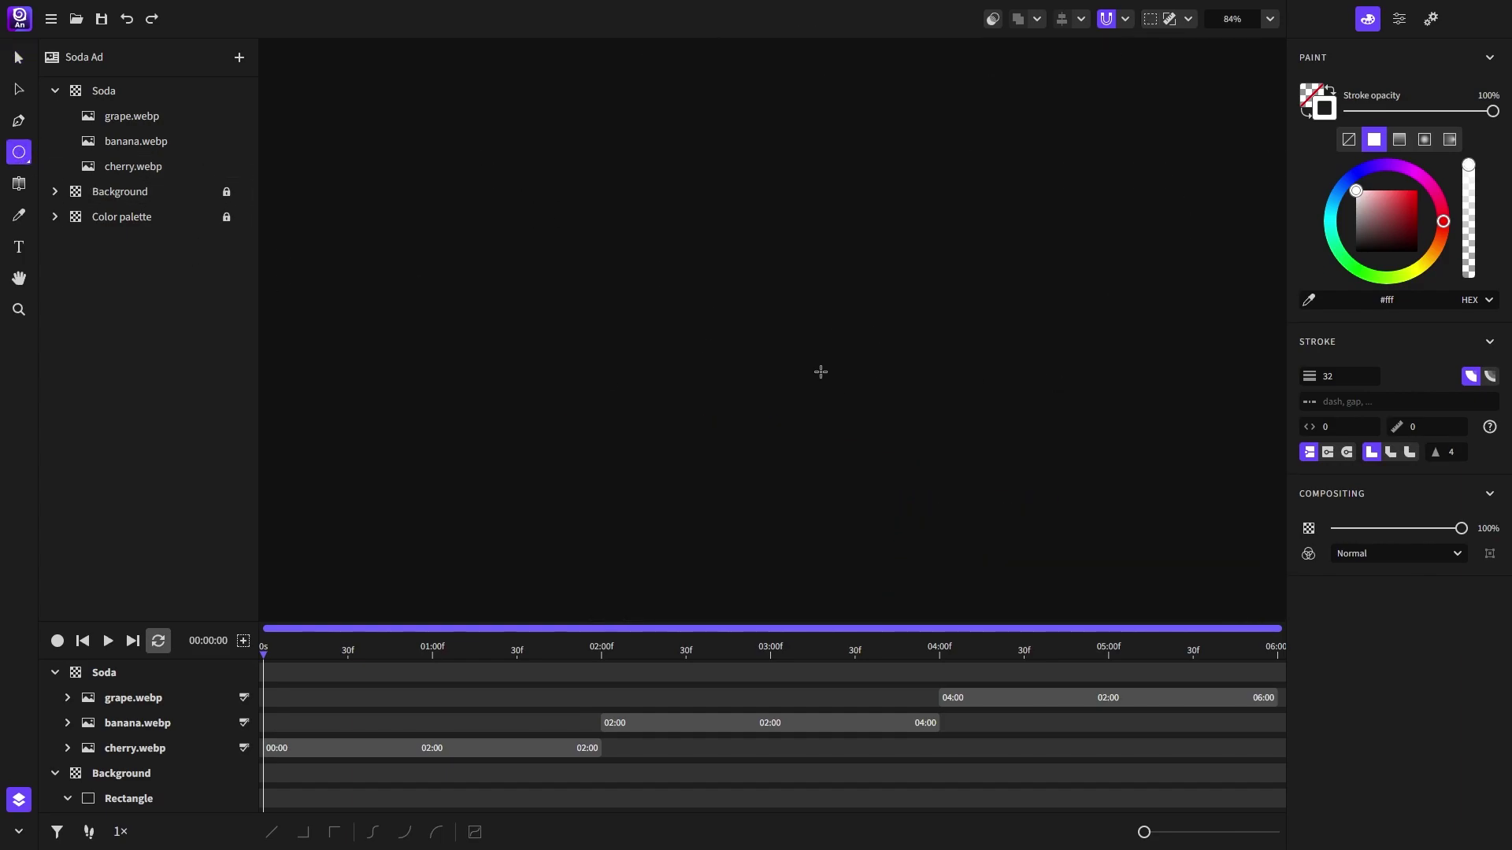
left_click_drag(783, 371, 850, 392)
scroll(851, 392, "up", 1)
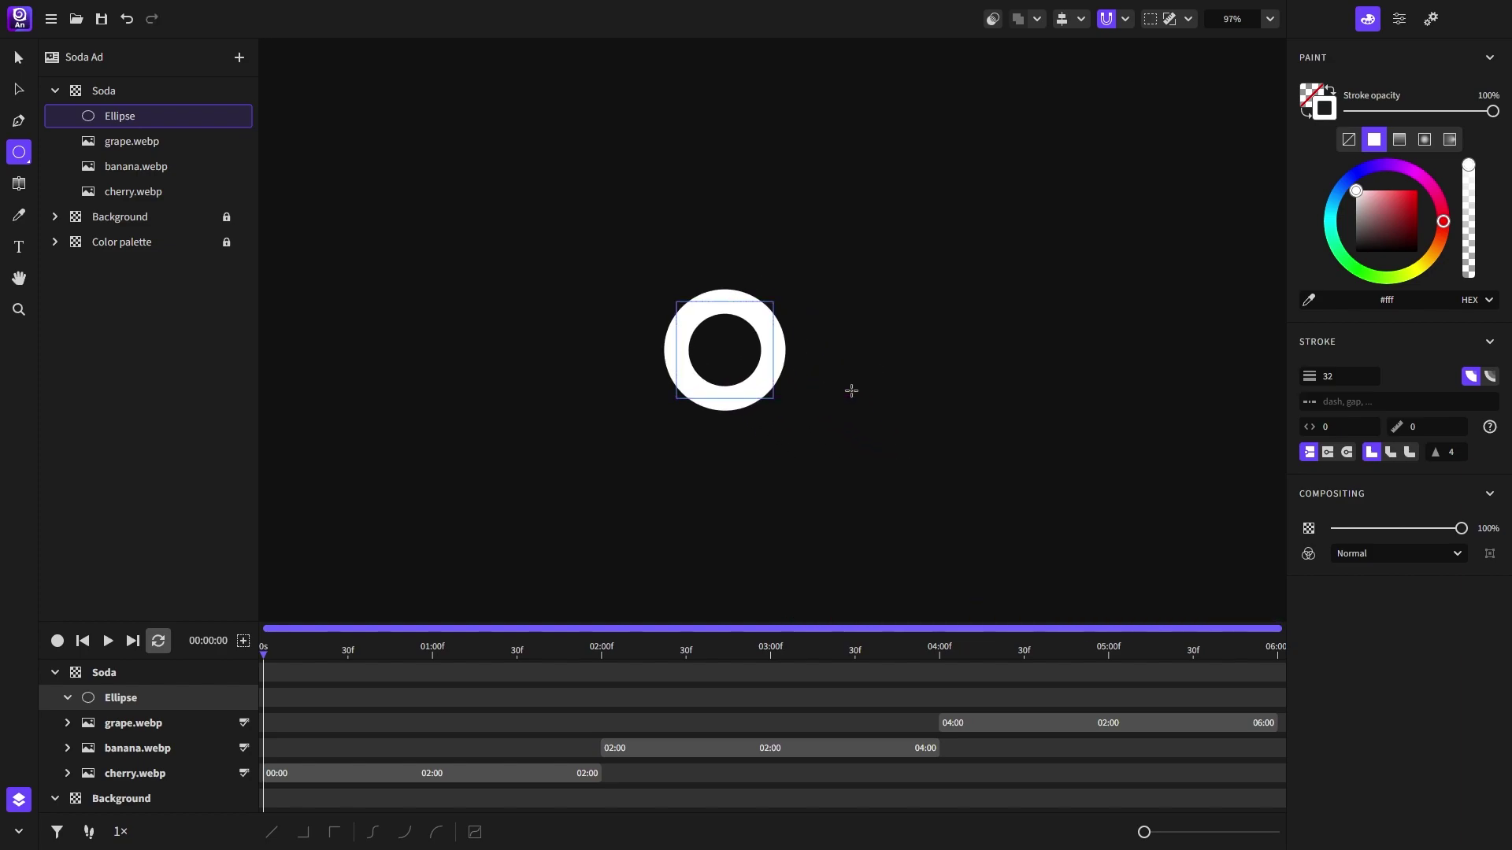
left_click(227, 116)
Step: Record the ellipse shrinking to a tiny dot by 30f and preview it
left_click(19, 57)
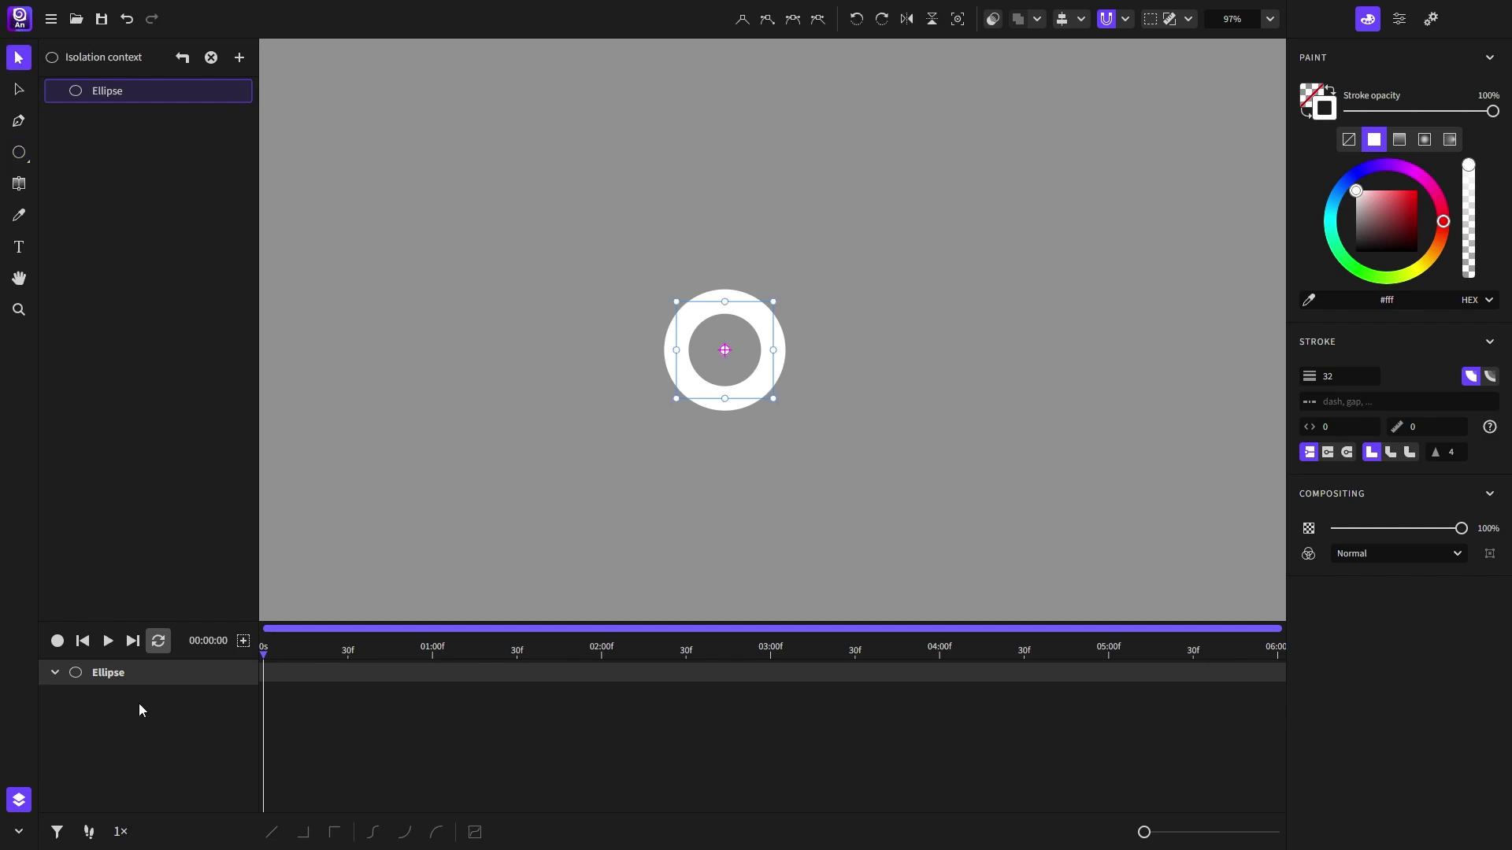
left_click(57, 640)
left_click_drag(334, 660, 348, 664)
left_click_drag(775, 305, 733, 352)
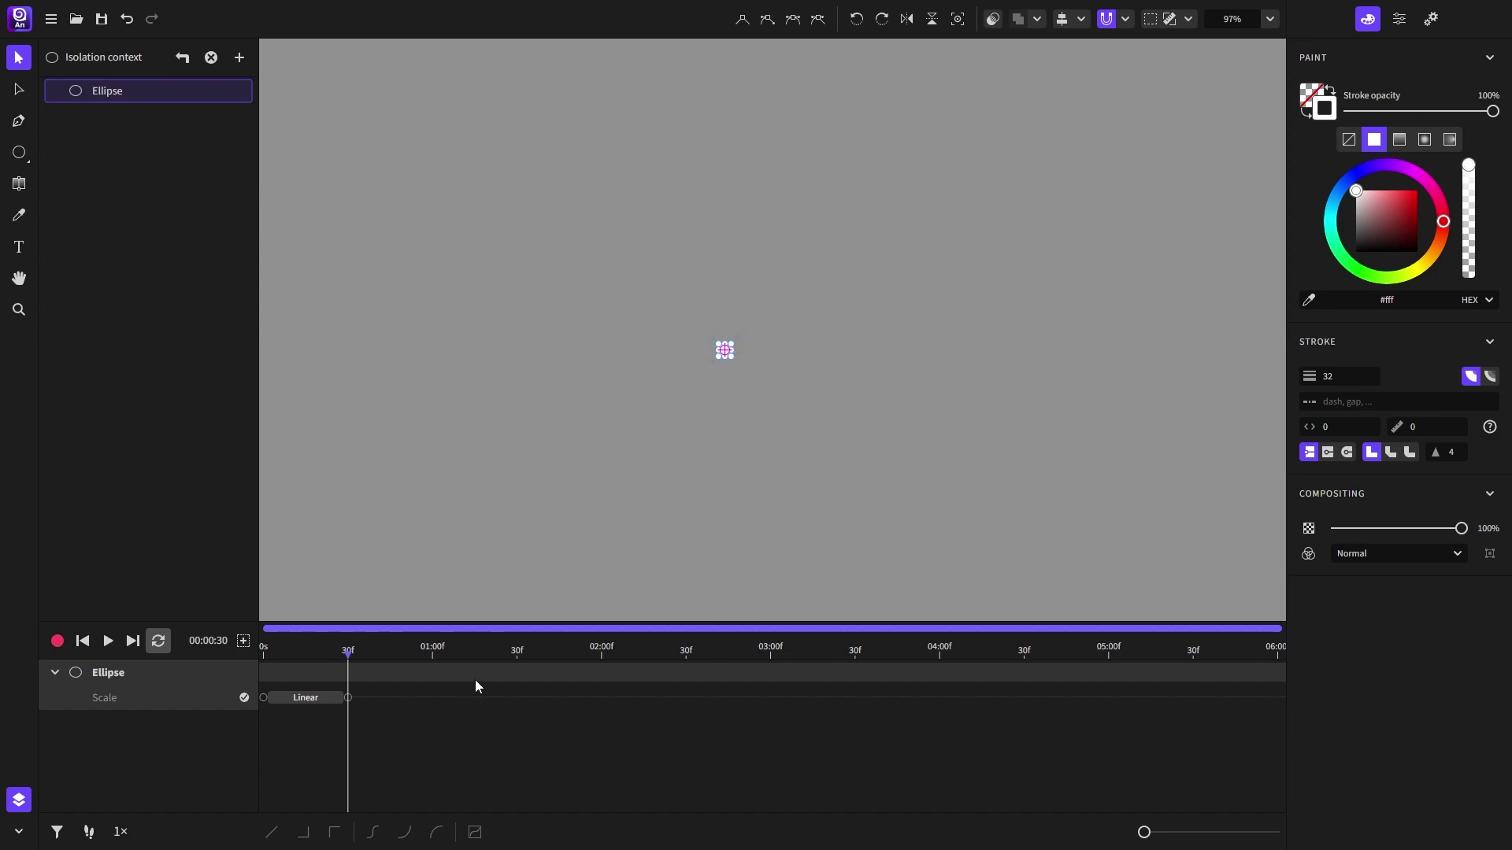
left_click_drag(331, 652, 264, 655)
left_click(108, 640)
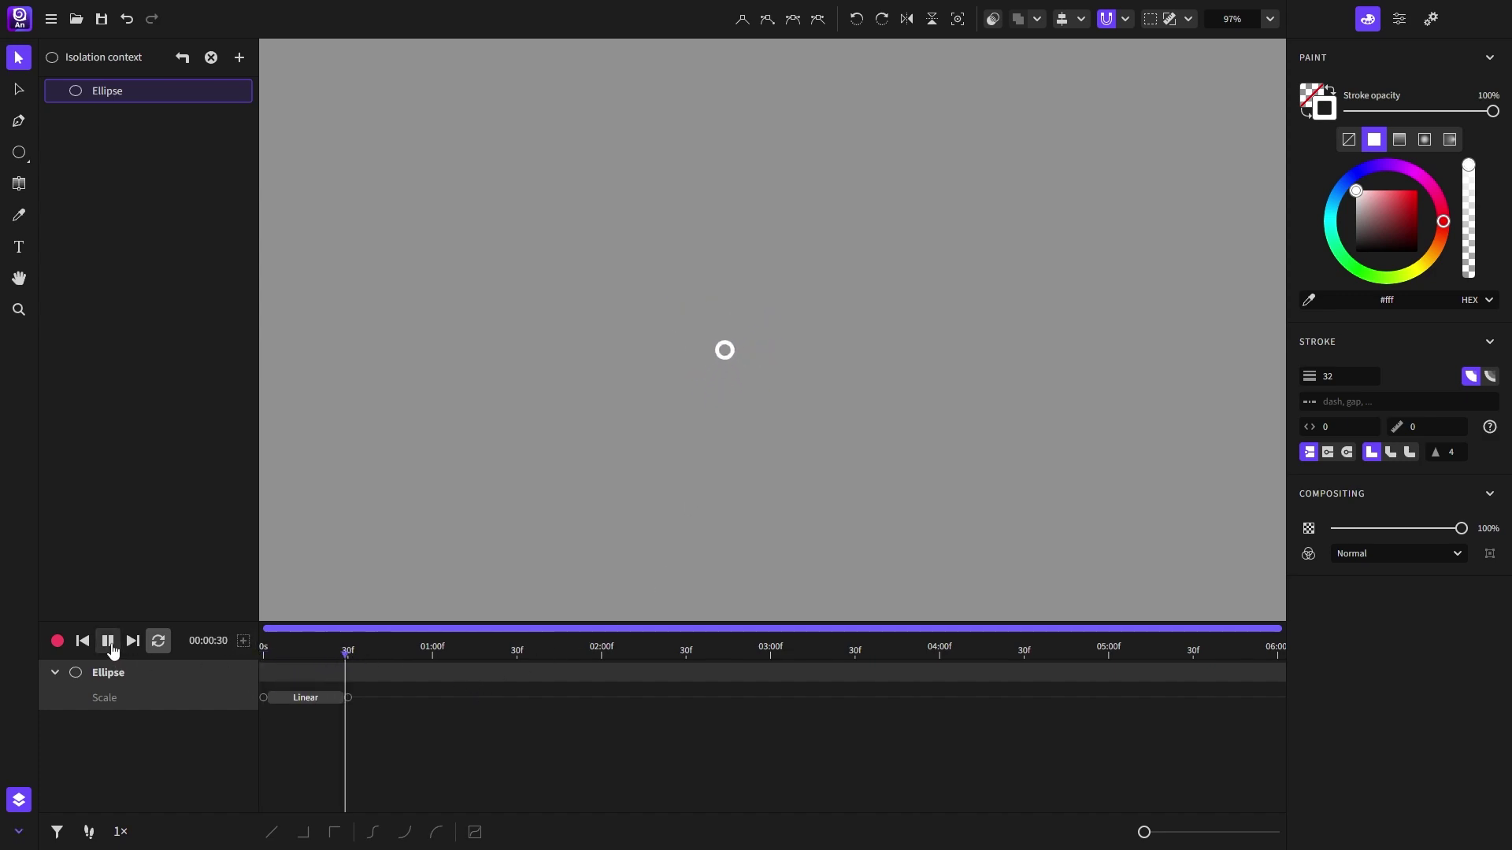
left_click(108, 640)
Step: Reverse the Scale transition so the circle grows instead, and preview it
left_click(323, 698)
right_click(323, 698)
left_click(381, 680)
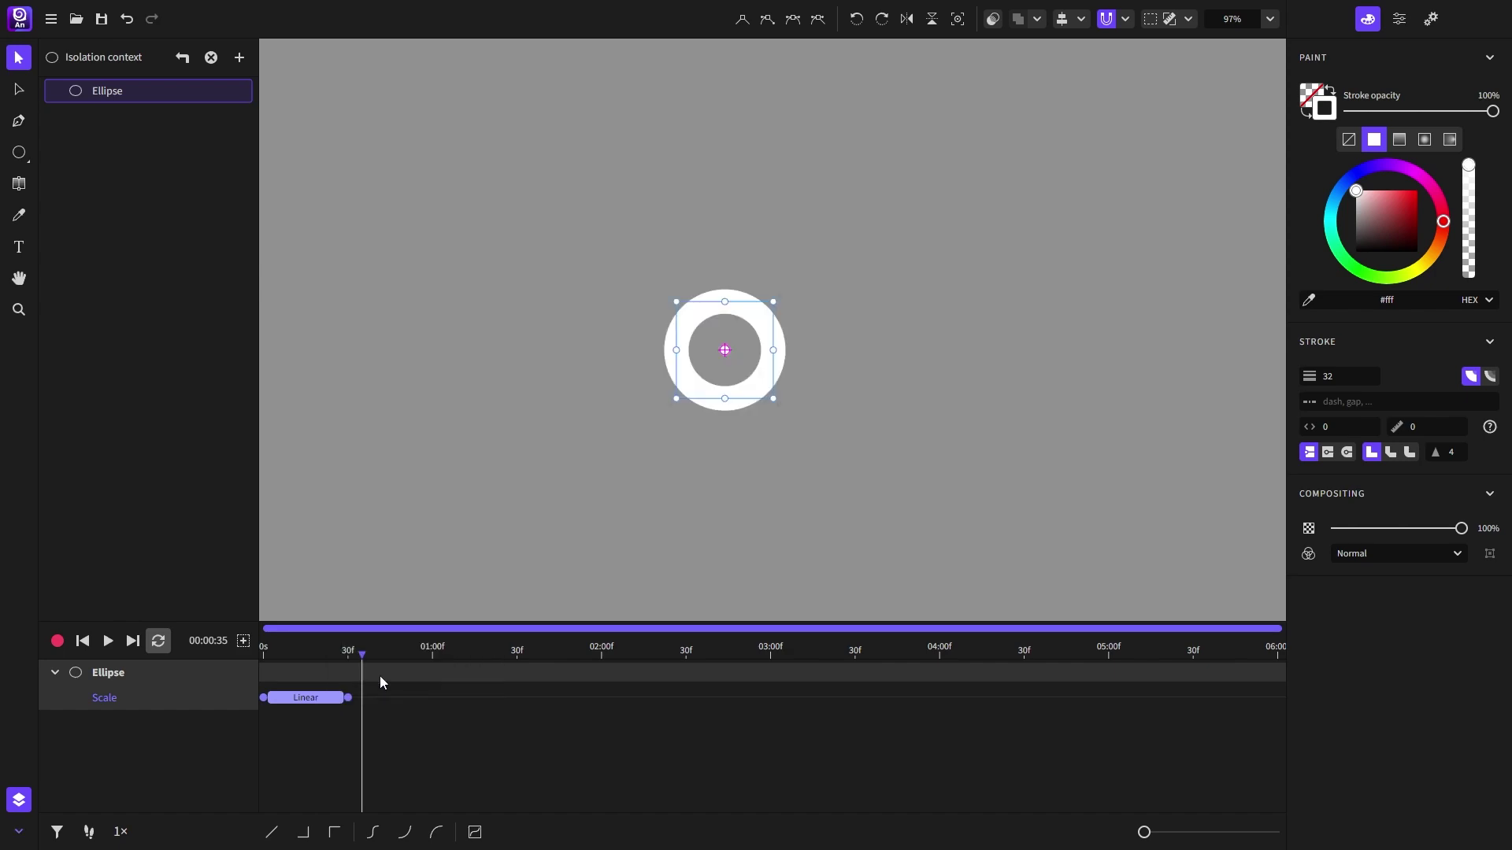
left_click(264, 652)
left_click(108, 640)
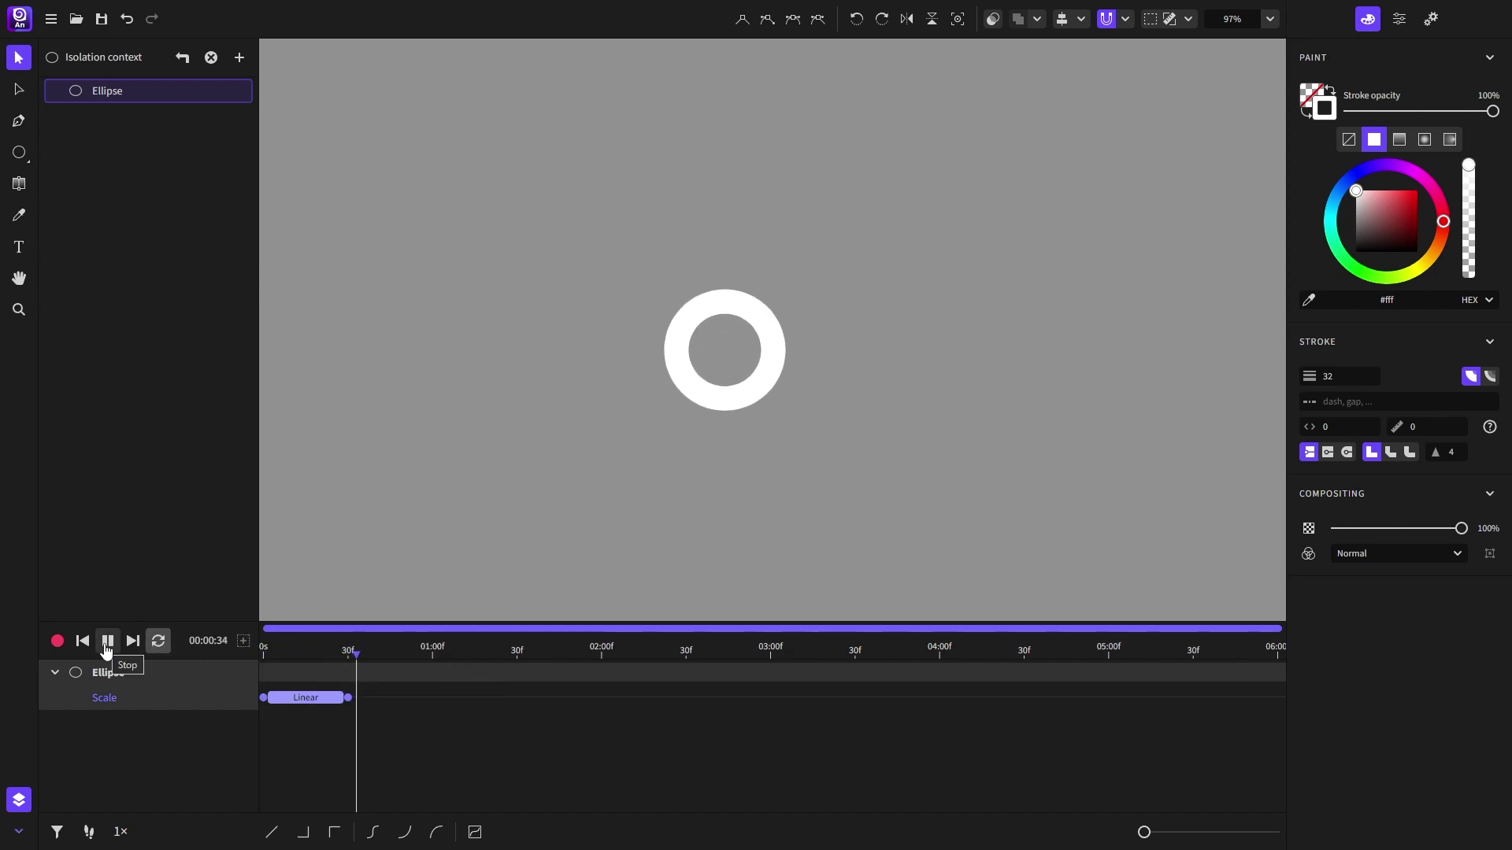
Step: Set the ring's stroke width to 0 at 30f and preview the burst
left_click(350, 654)
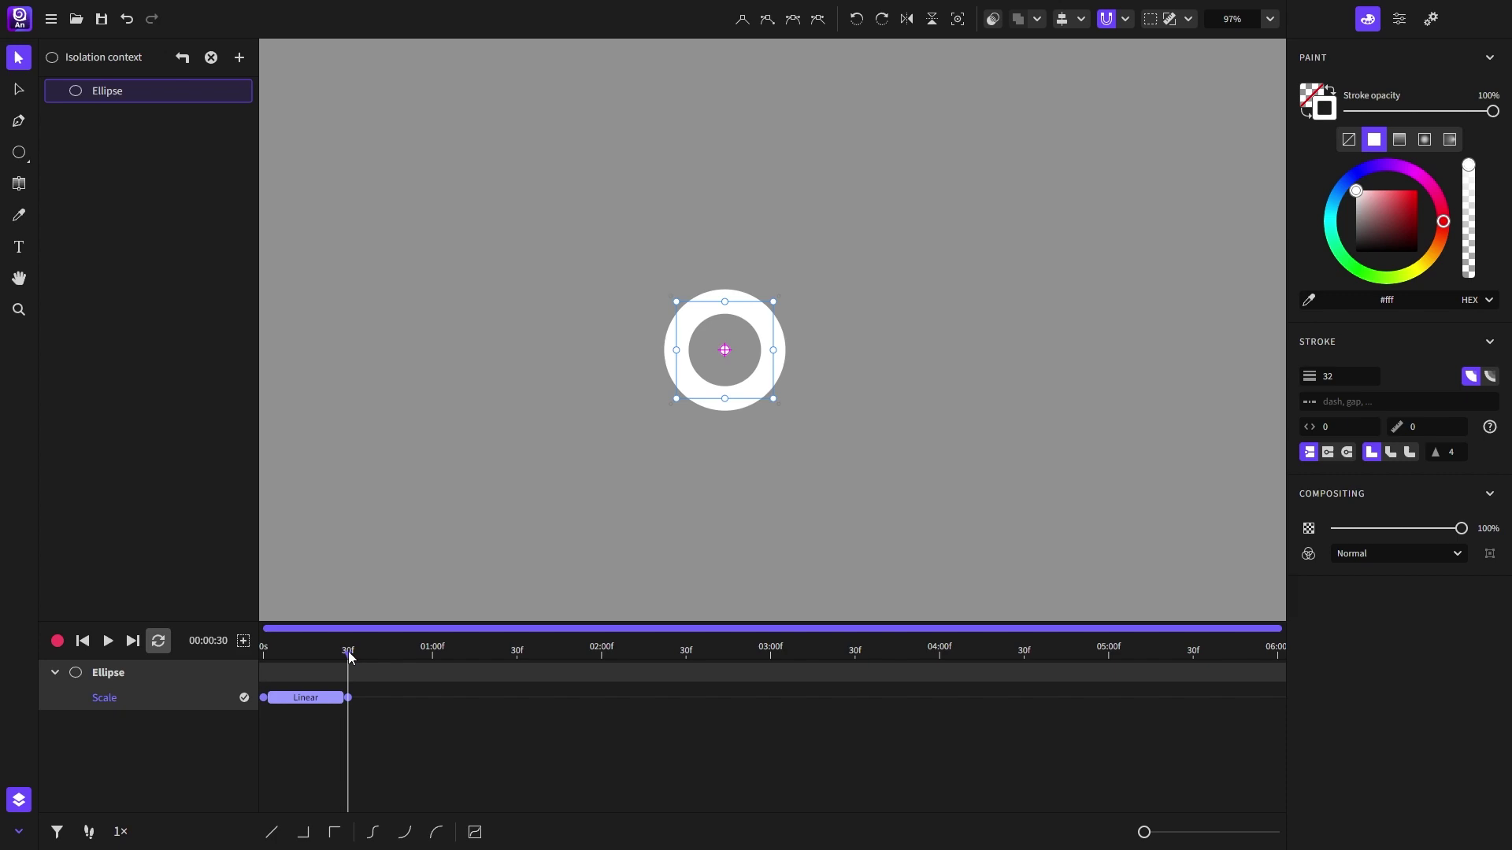
double_click(1339, 376)
type("0")
key("Return")
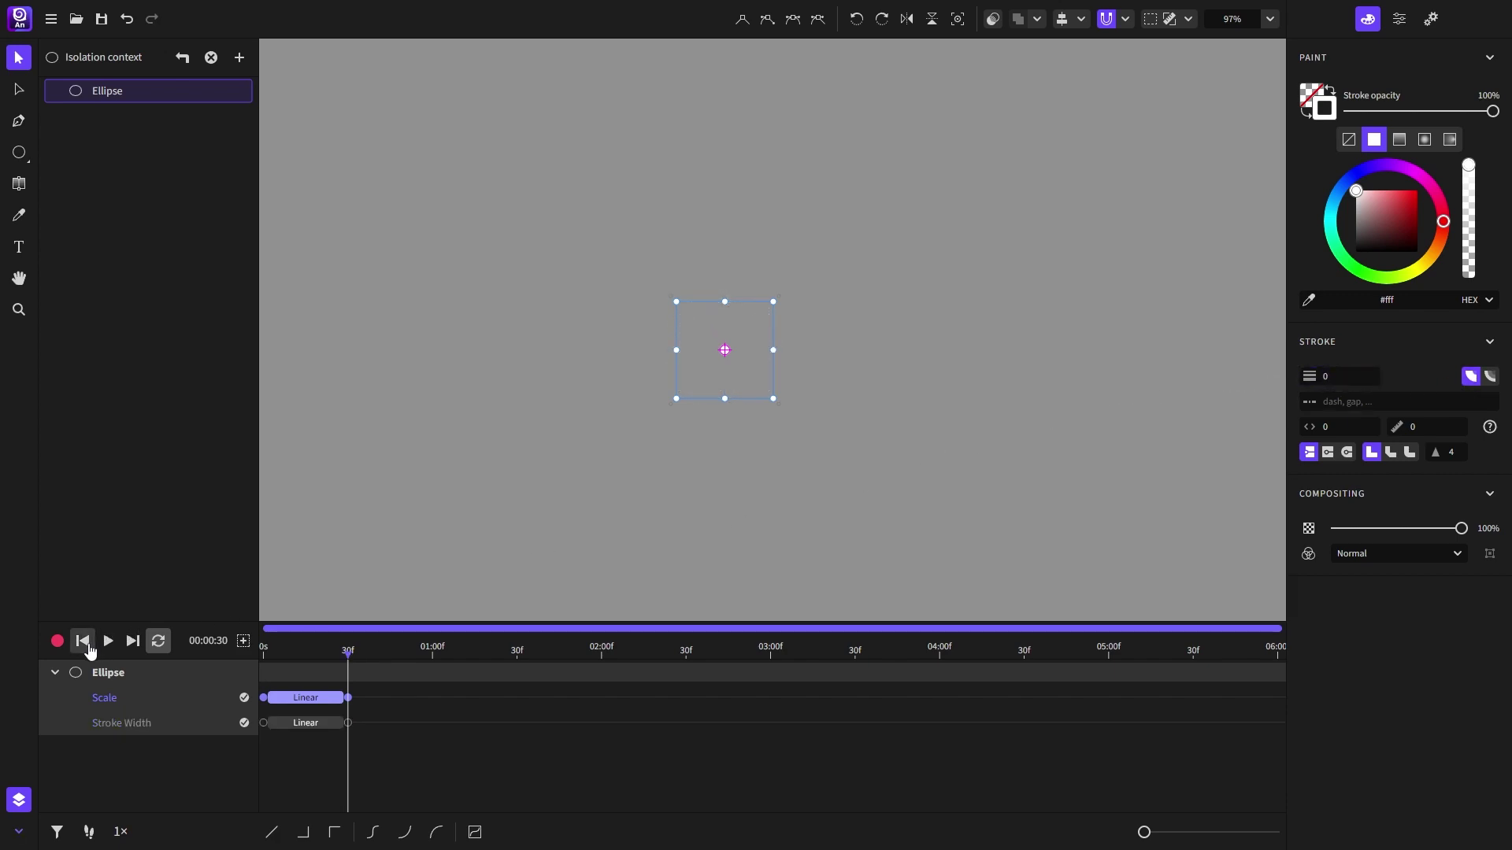
left_click(83, 640)
left_click(108, 640)
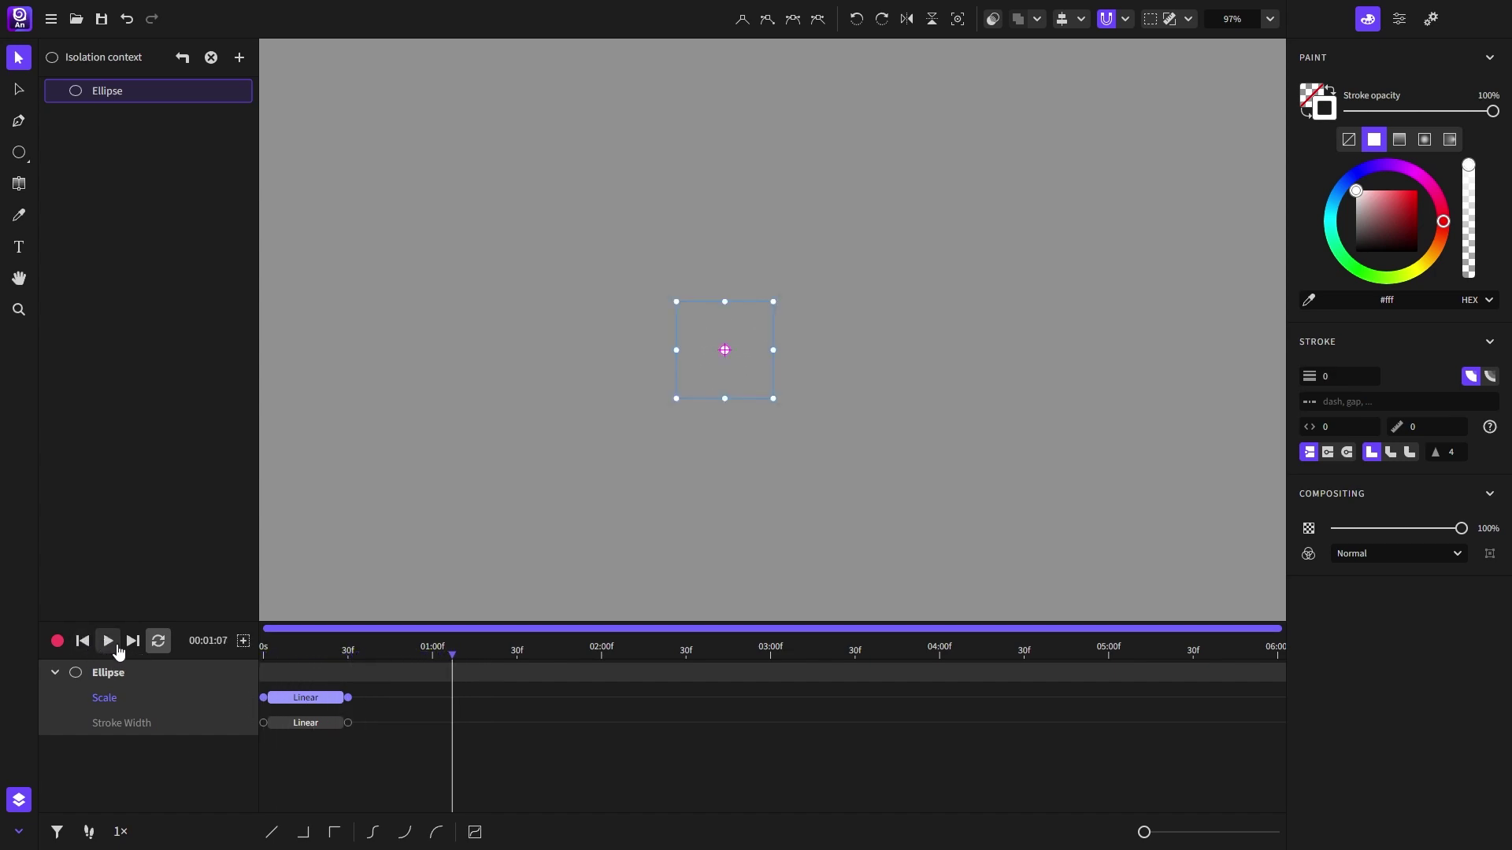
Step: Place another copy of the burst ring toward the upper right of the canvas
left_click(108, 640)
left_click(323, 651)
left_click_drag(728, 356, 974, 200)
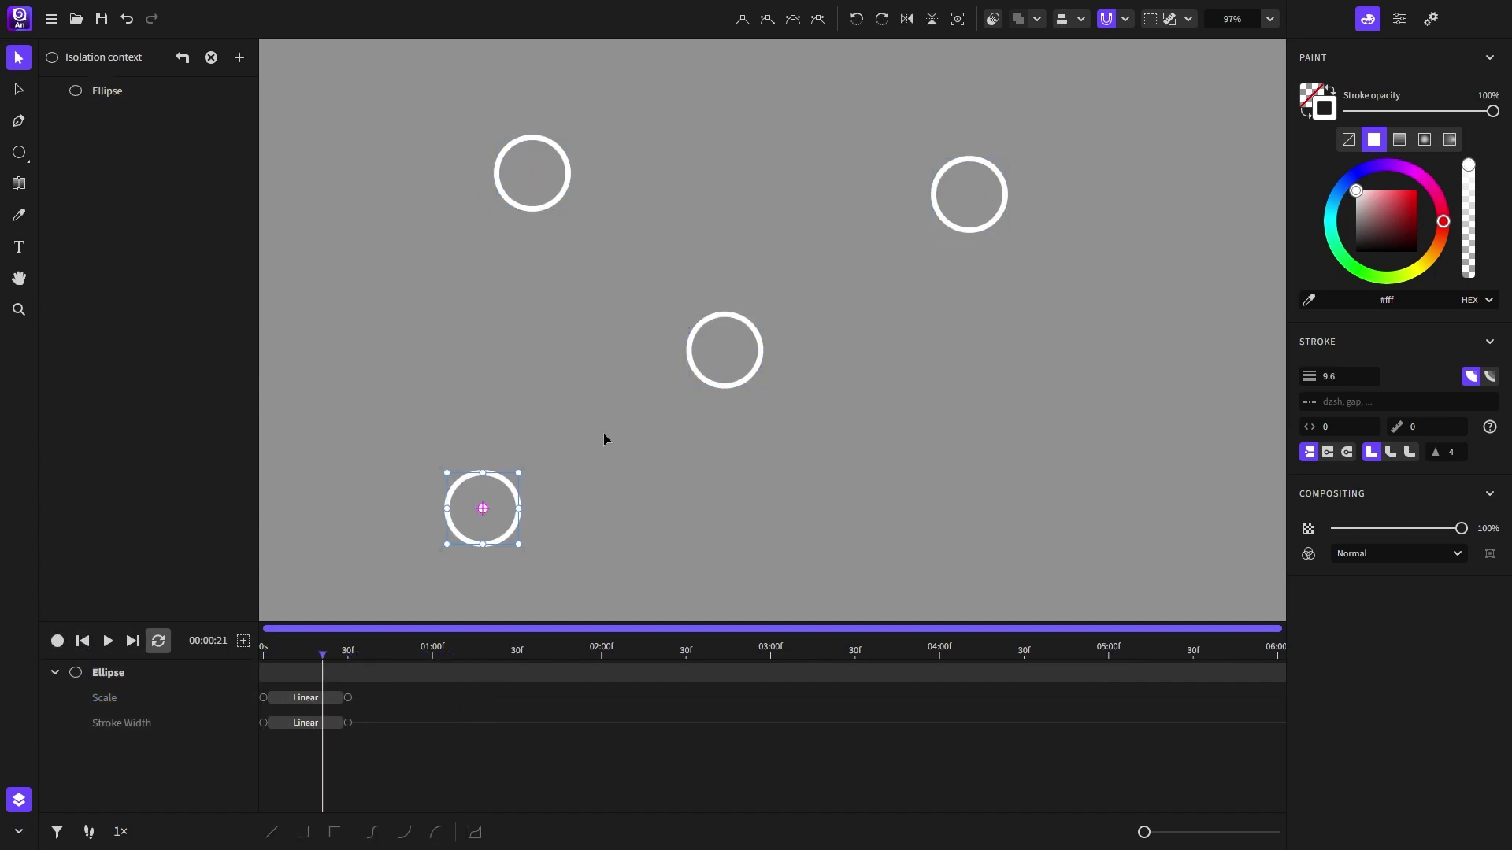
Step: Preview the scattered rings, then return to the full Soda Ad project and play it
left_click(108, 640)
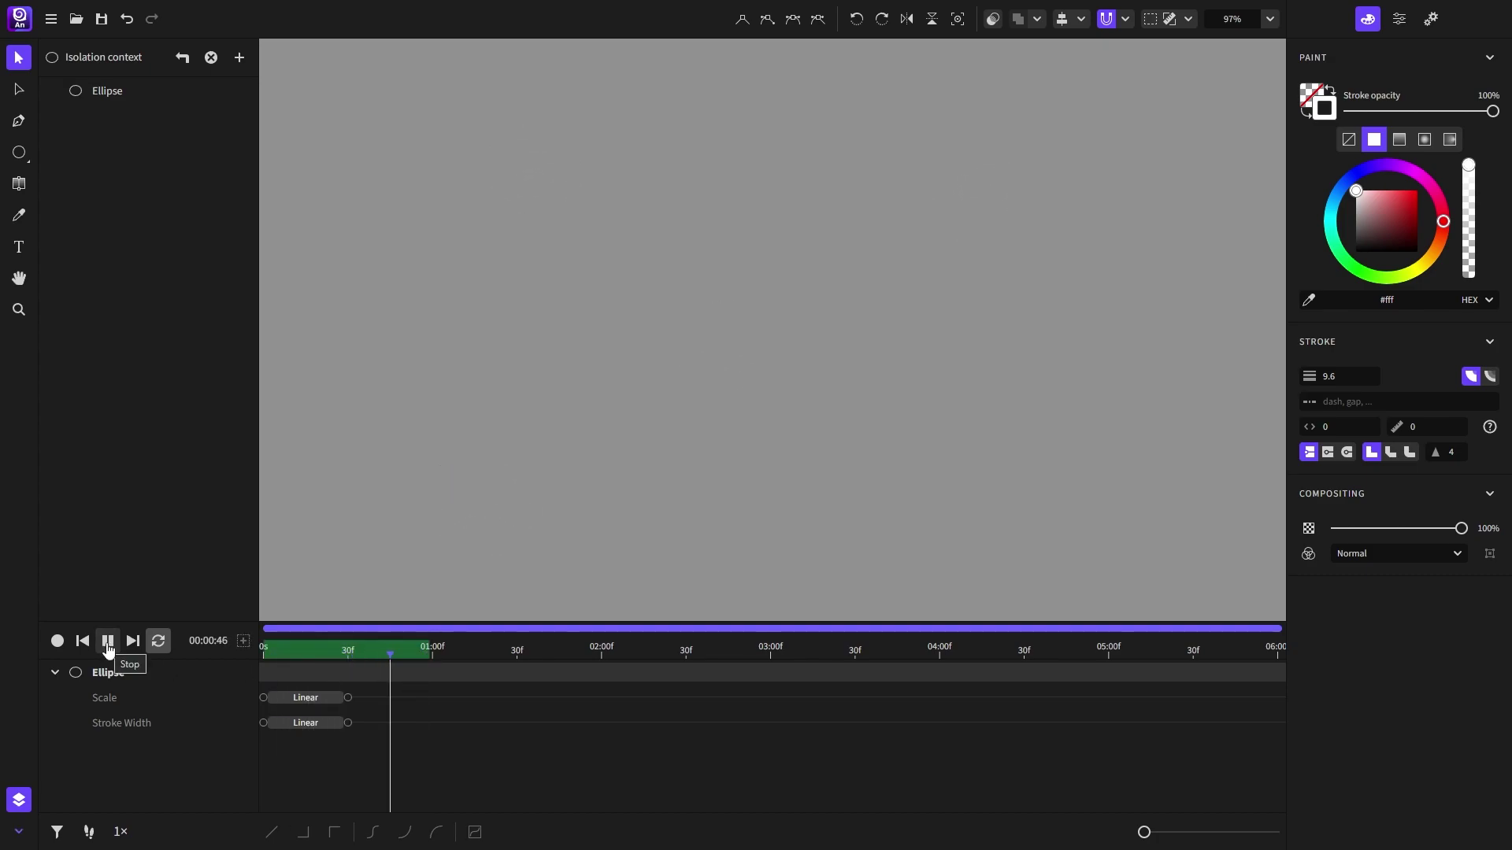
left_click(109, 646)
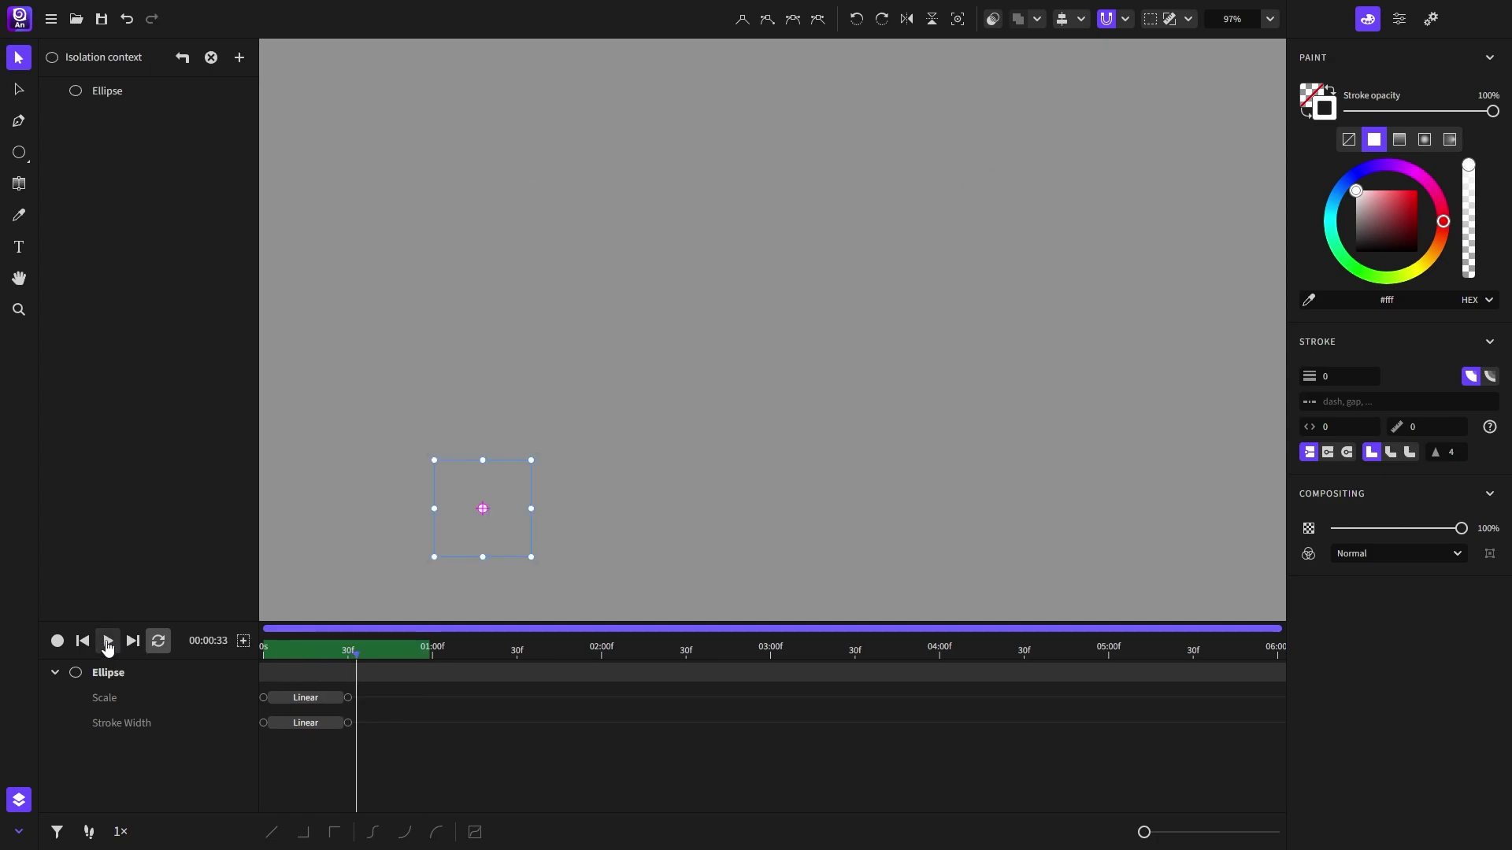
left_click(210, 57)
left_click(108, 640)
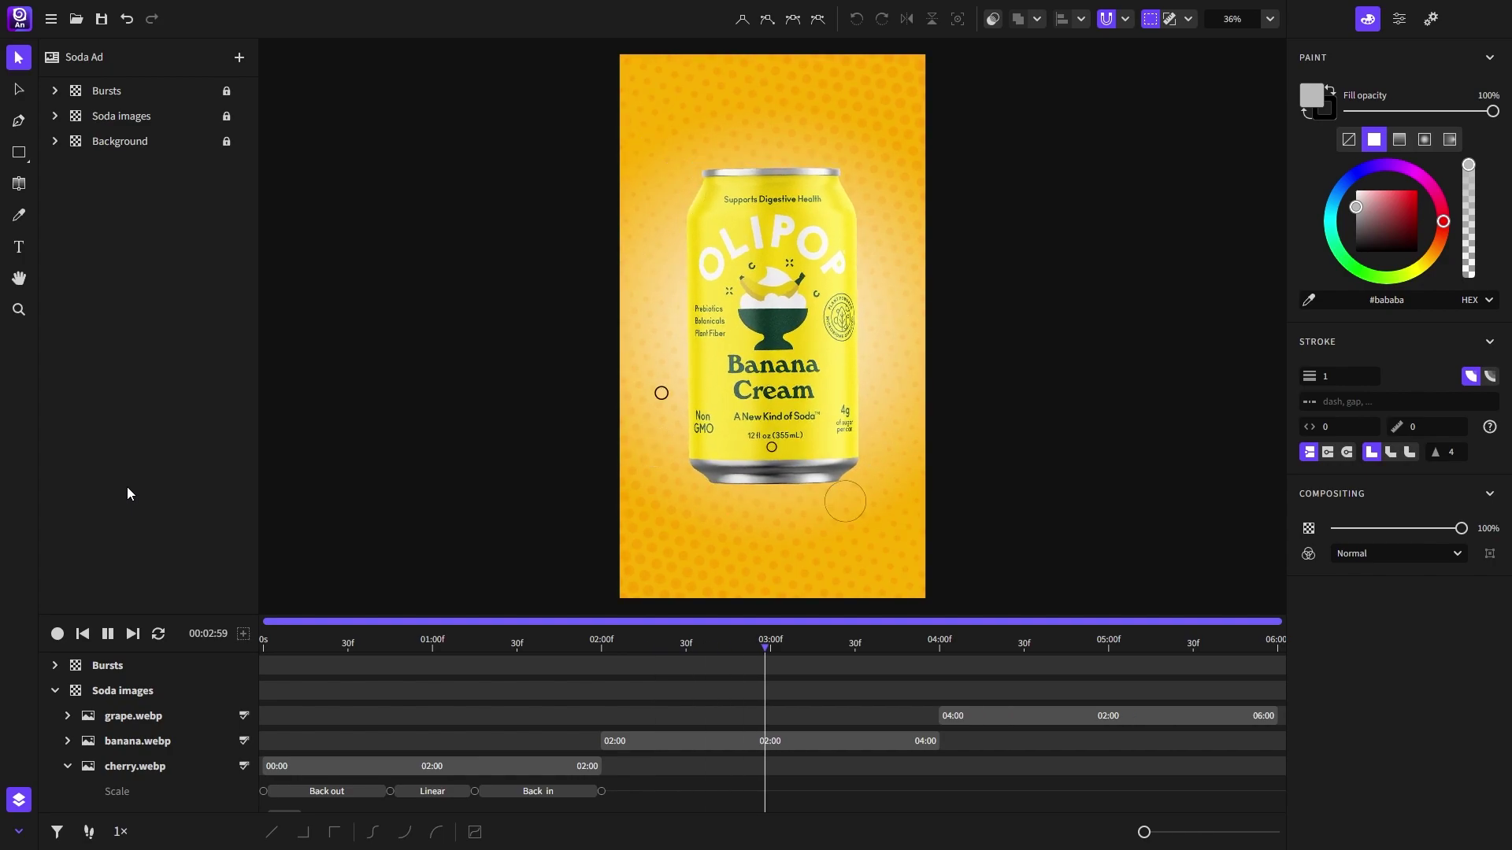
Step: Loop the ad playback, then check the White stroke bursts timing at the cherry can section
left_click(158, 634)
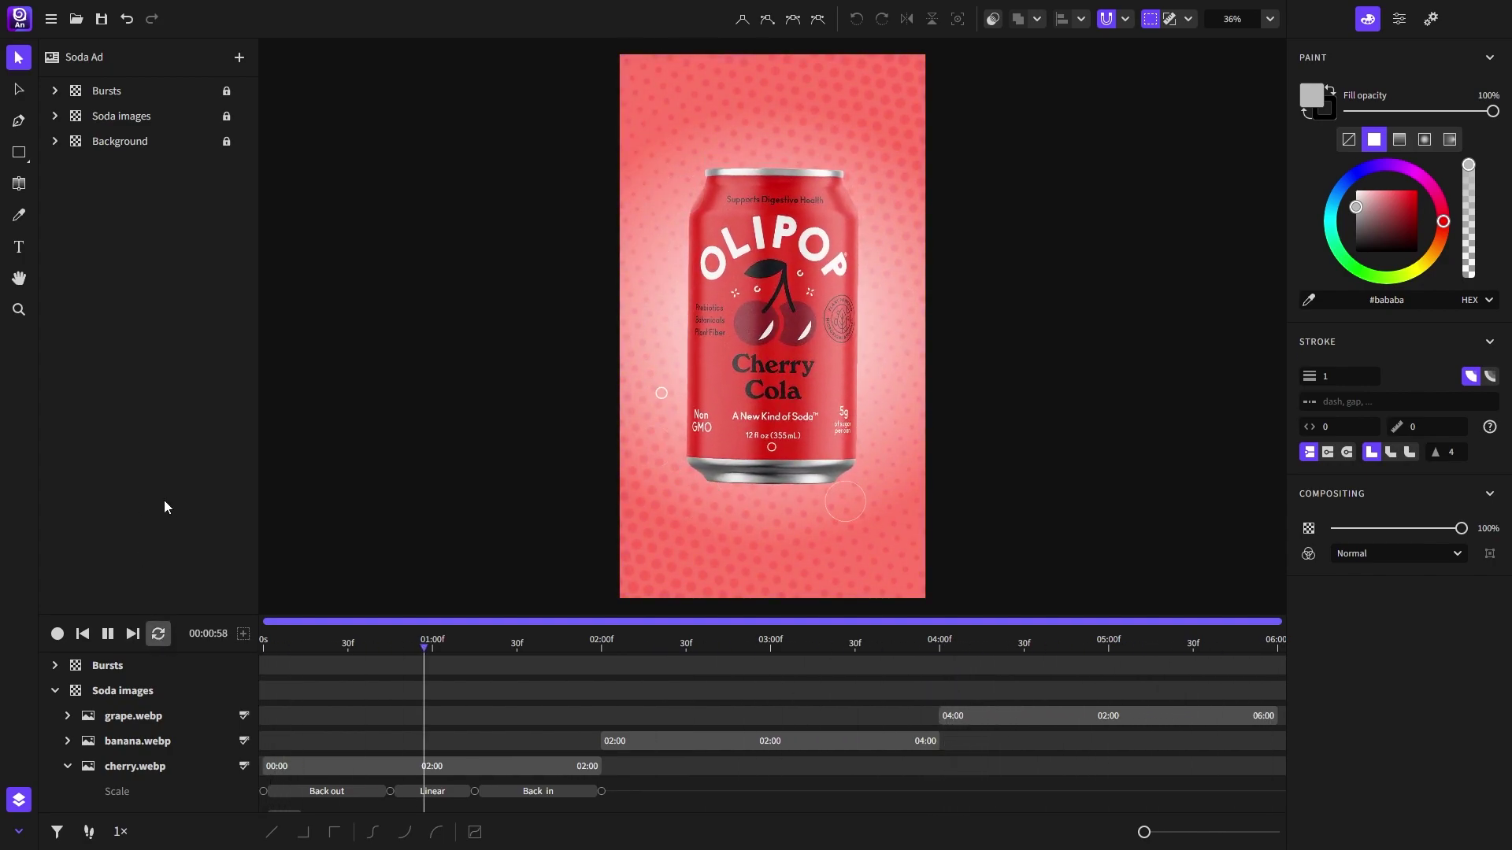
key("space")
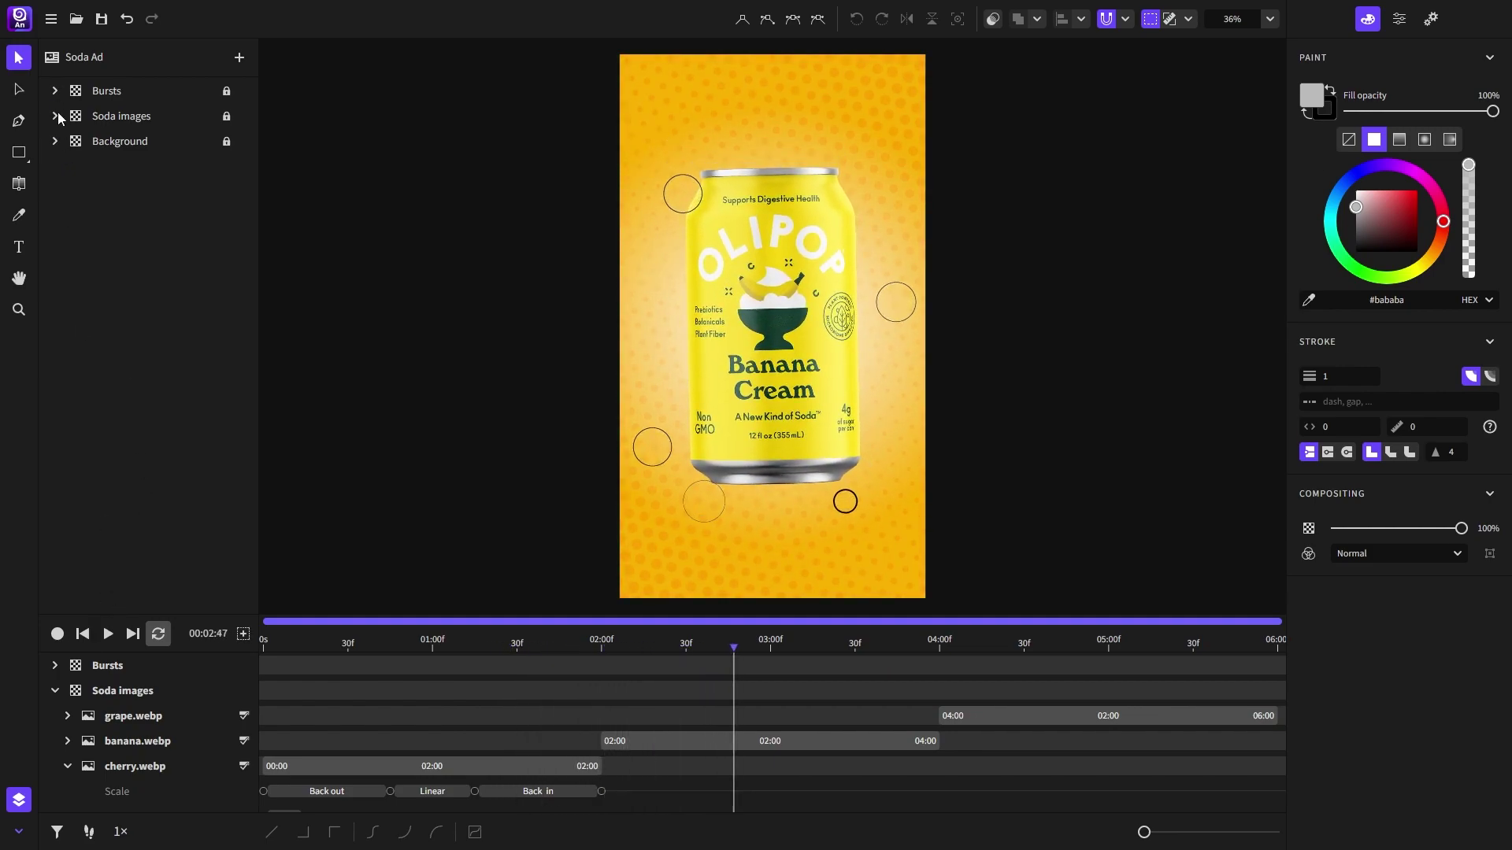
left_click(54, 90)
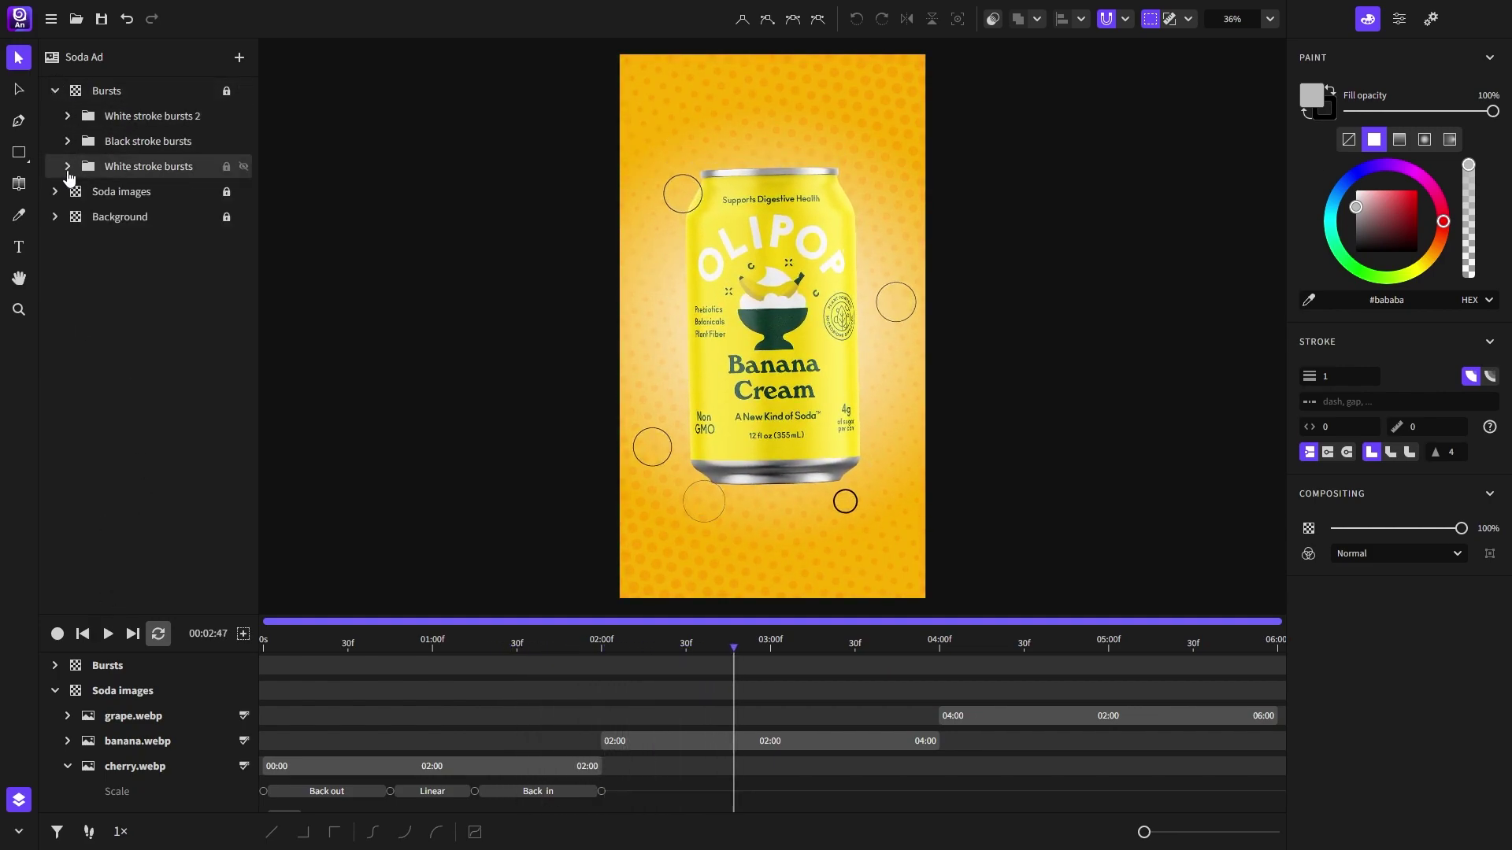
left_click(68, 170)
left_click(112, 168)
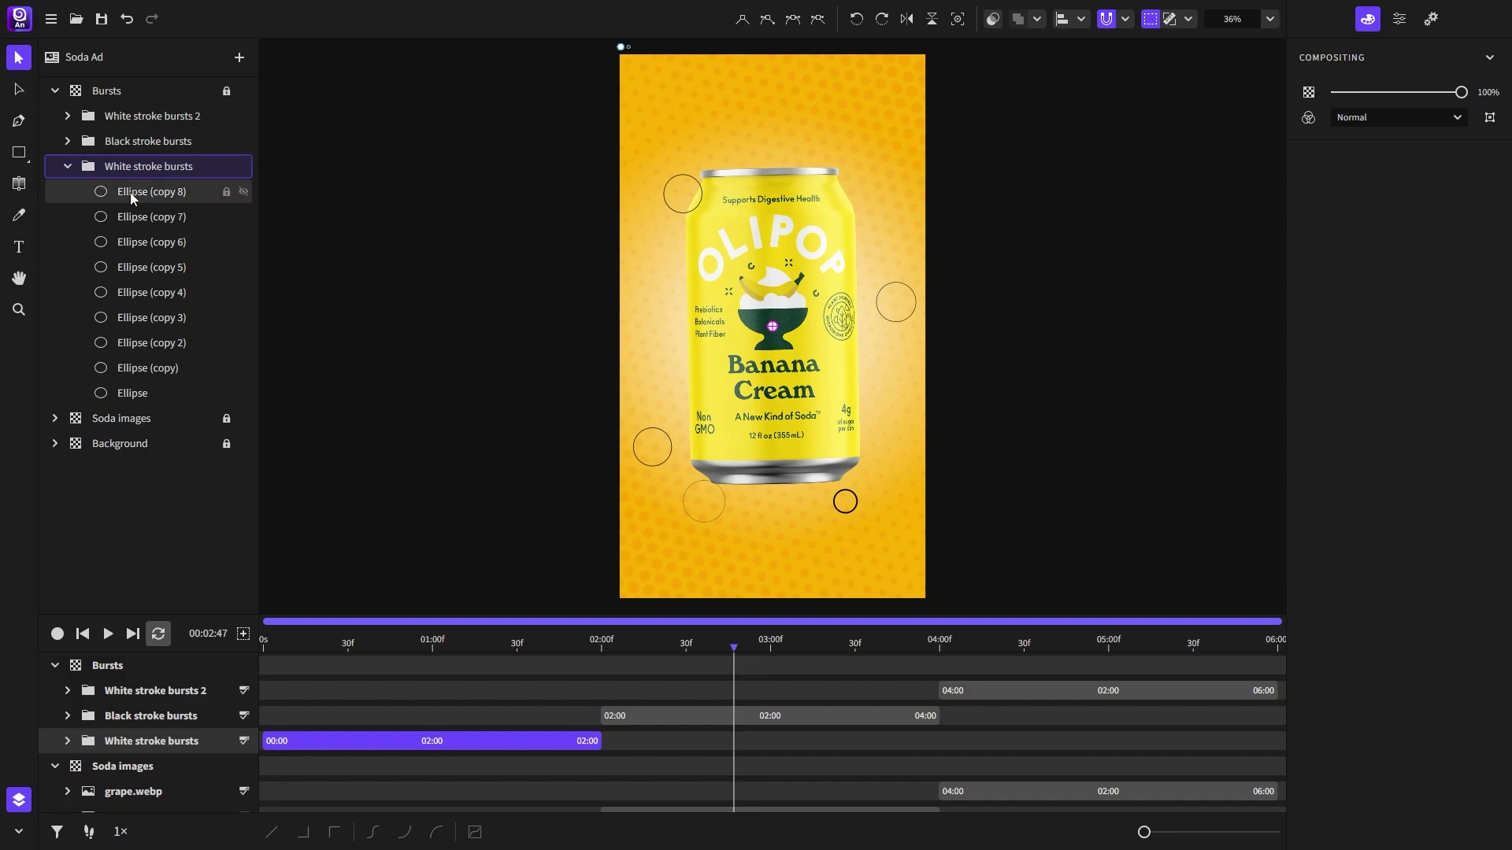
left_click_drag(430, 644, 477, 649)
Step: Check the Black stroke bursts timing through the banana and grape cans
left_click(68, 166)
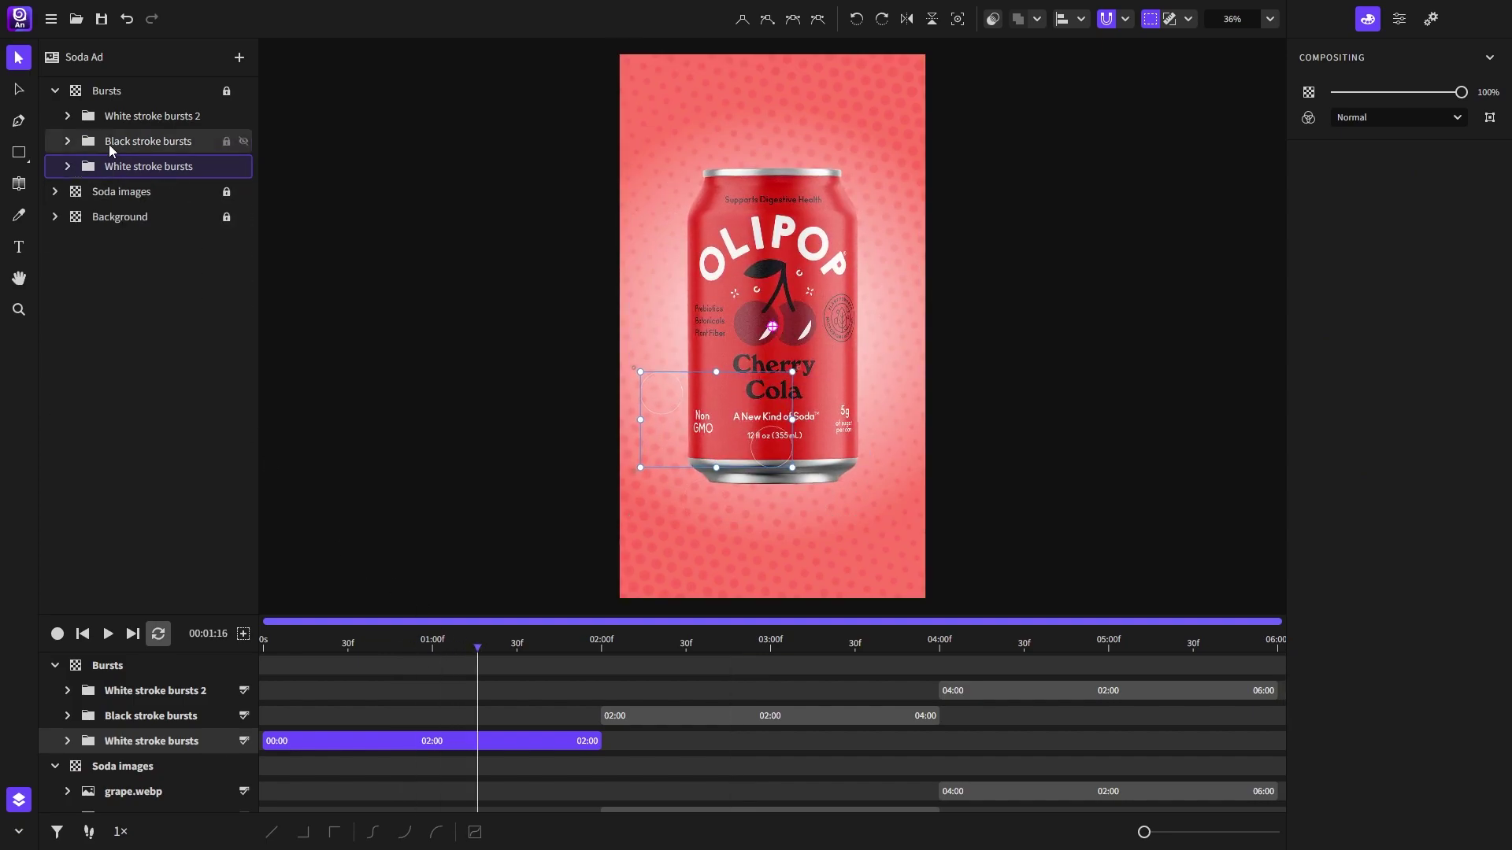
left_click(737, 708)
left_click_drag(668, 637, 970, 654)
Step: Check the White stroke bursts 2 timing through the final grape-can burst animation
left_click(114, 120)
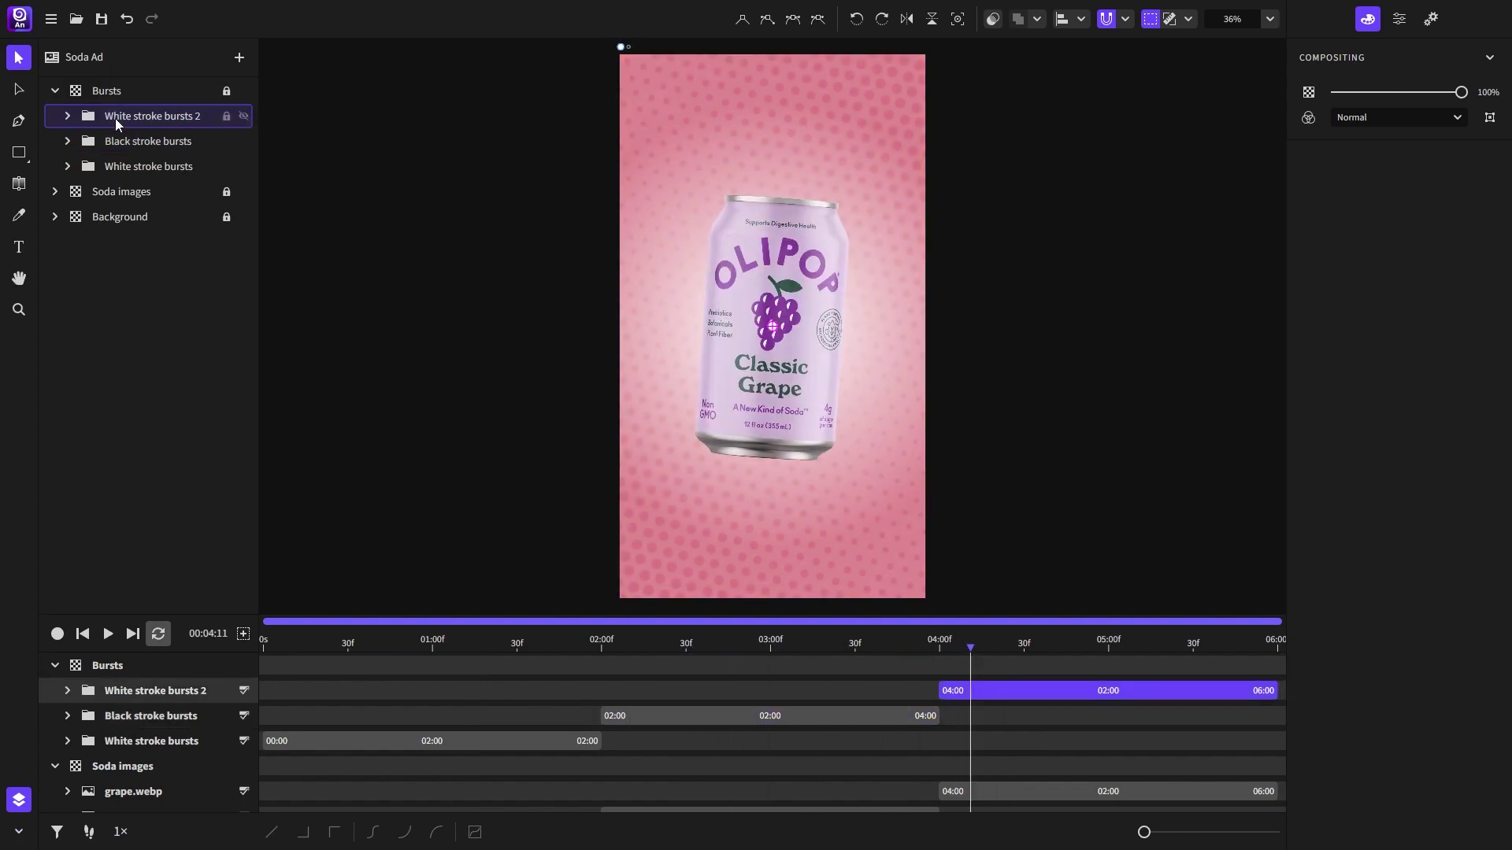
left_click(1073, 648)
left_click_drag(1081, 650, 1034, 647)
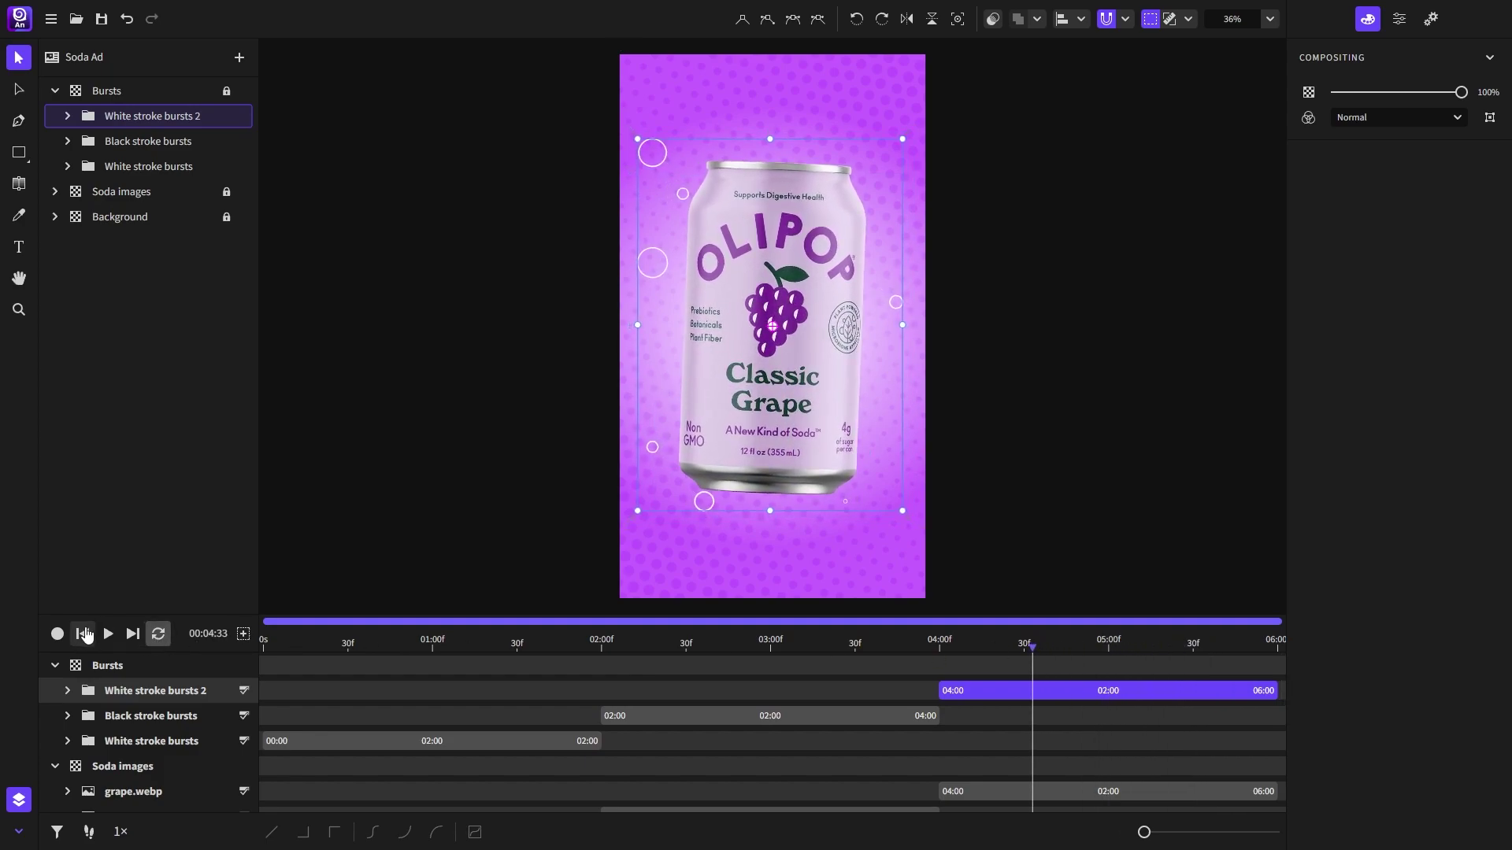
key("shift+Right")
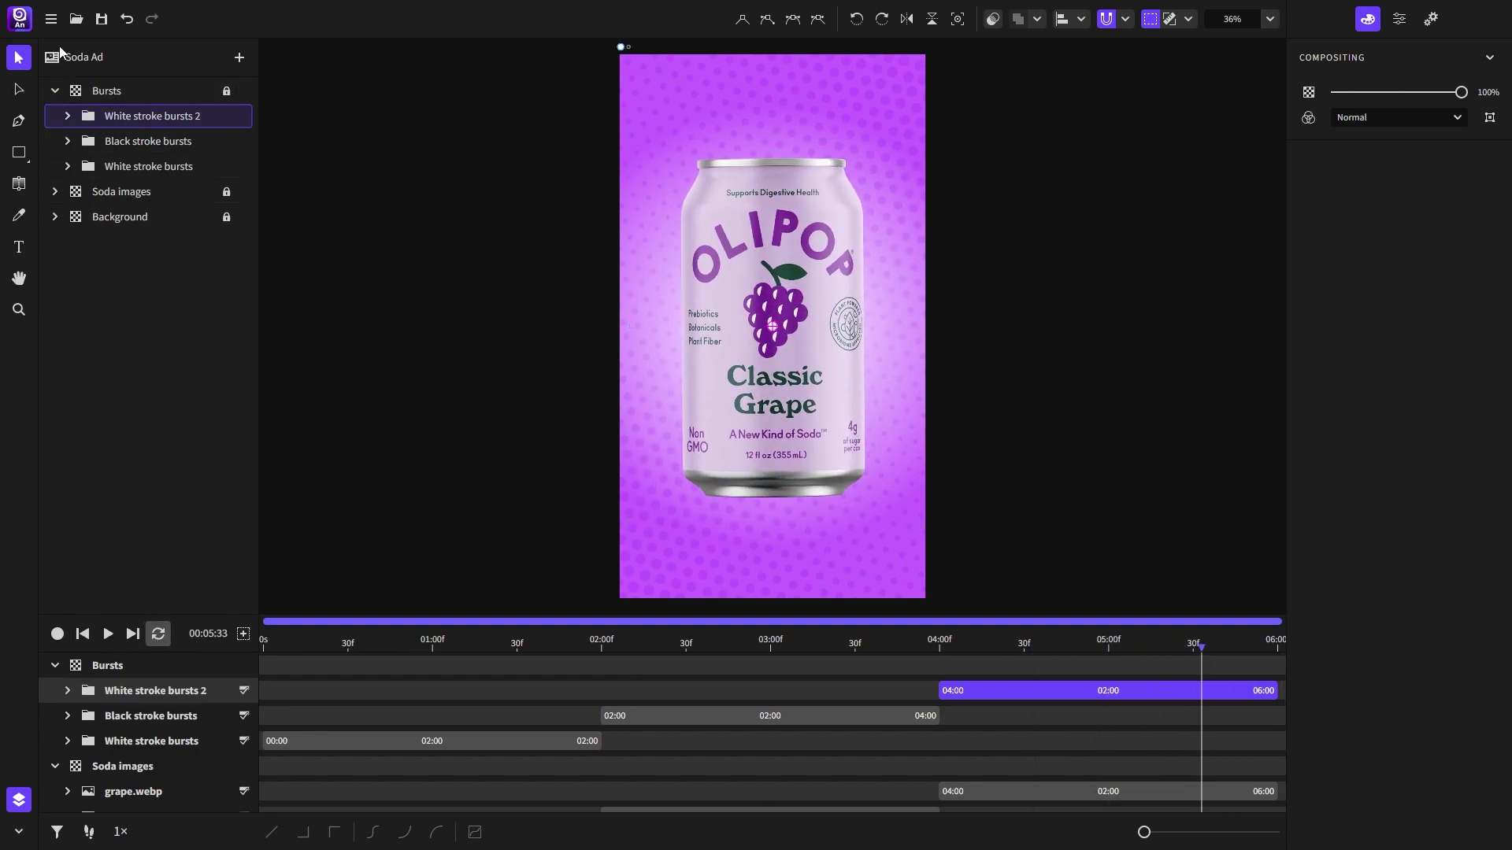
left_click(52, 25)
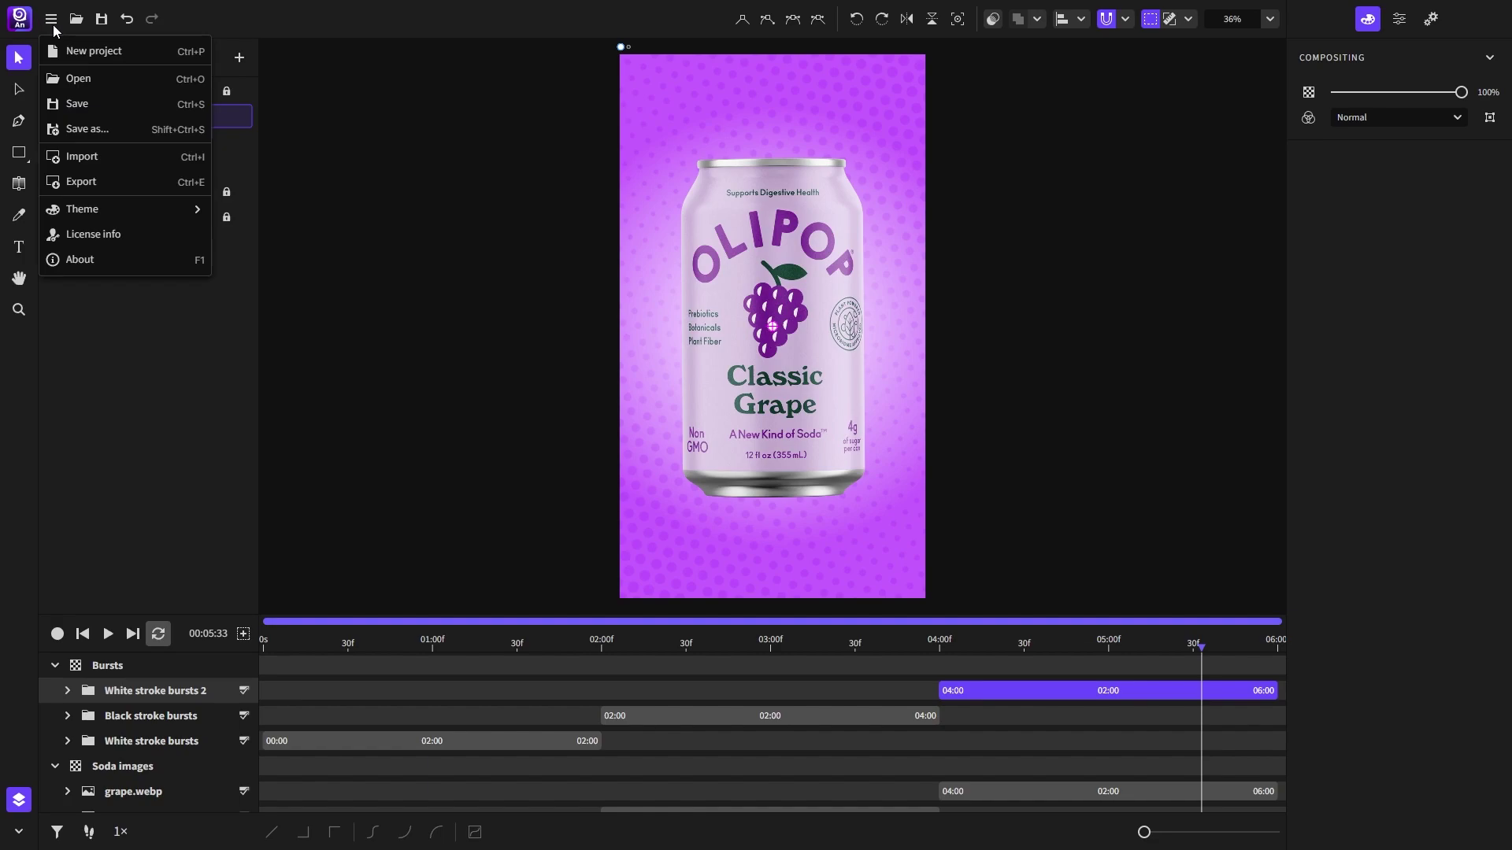
left_click(88, 182)
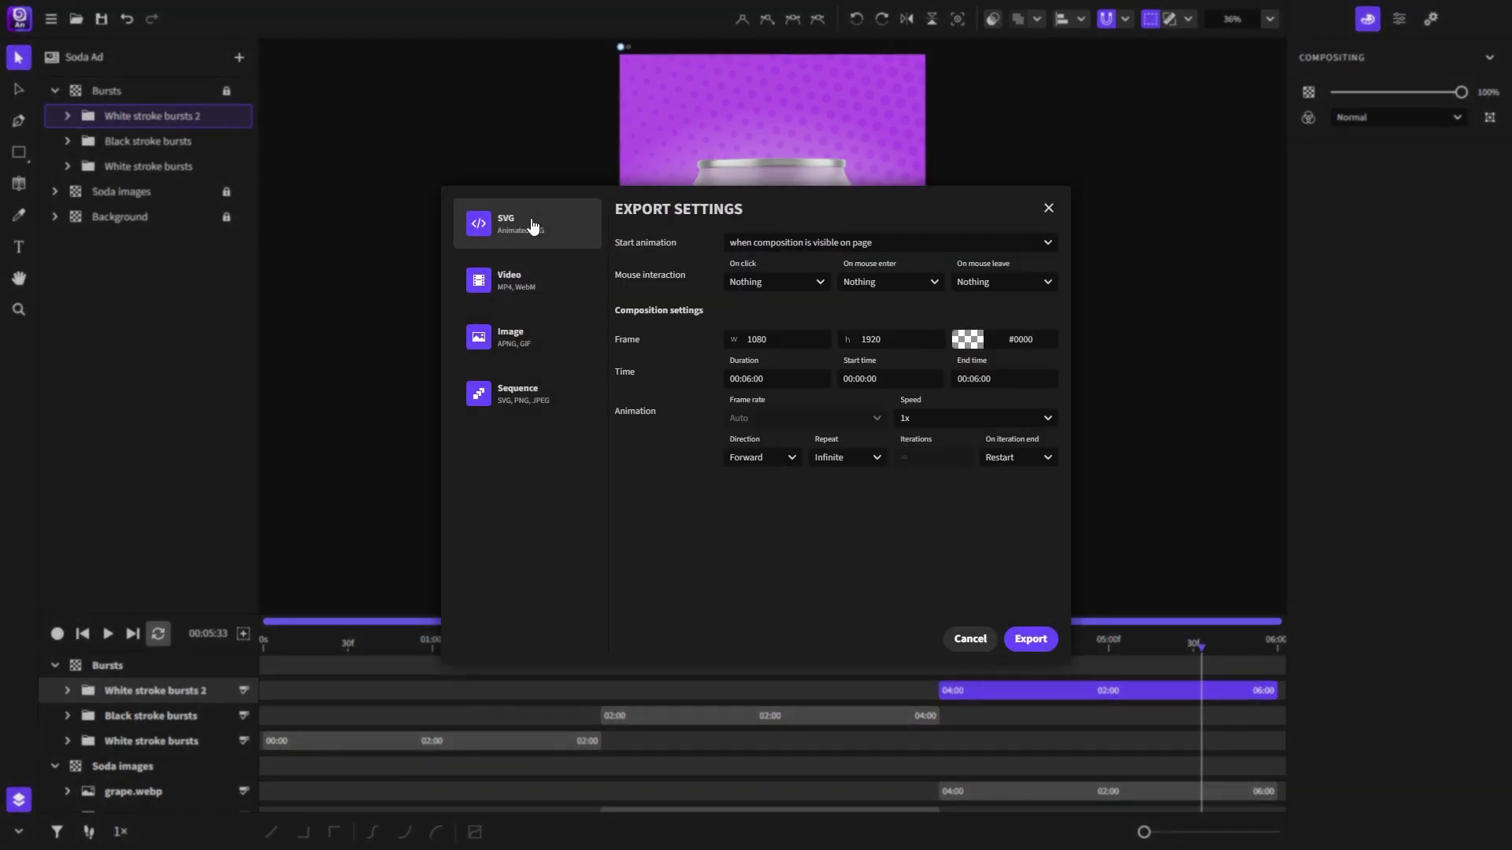
left_click(556, 289)
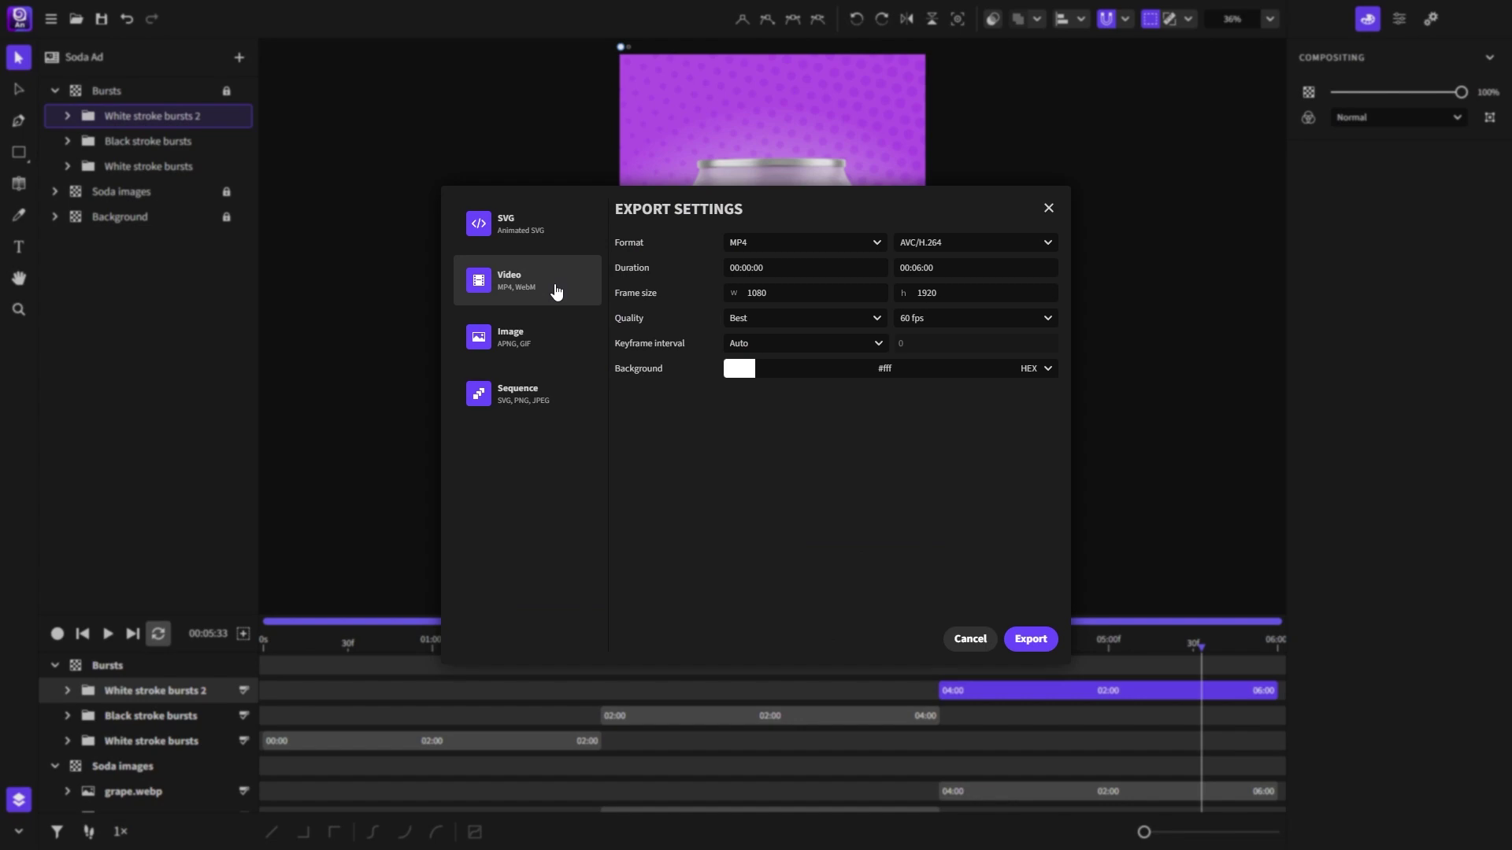
left_click(773, 239)
left_click(773, 245)
left_click(526, 334)
left_click(778, 242)
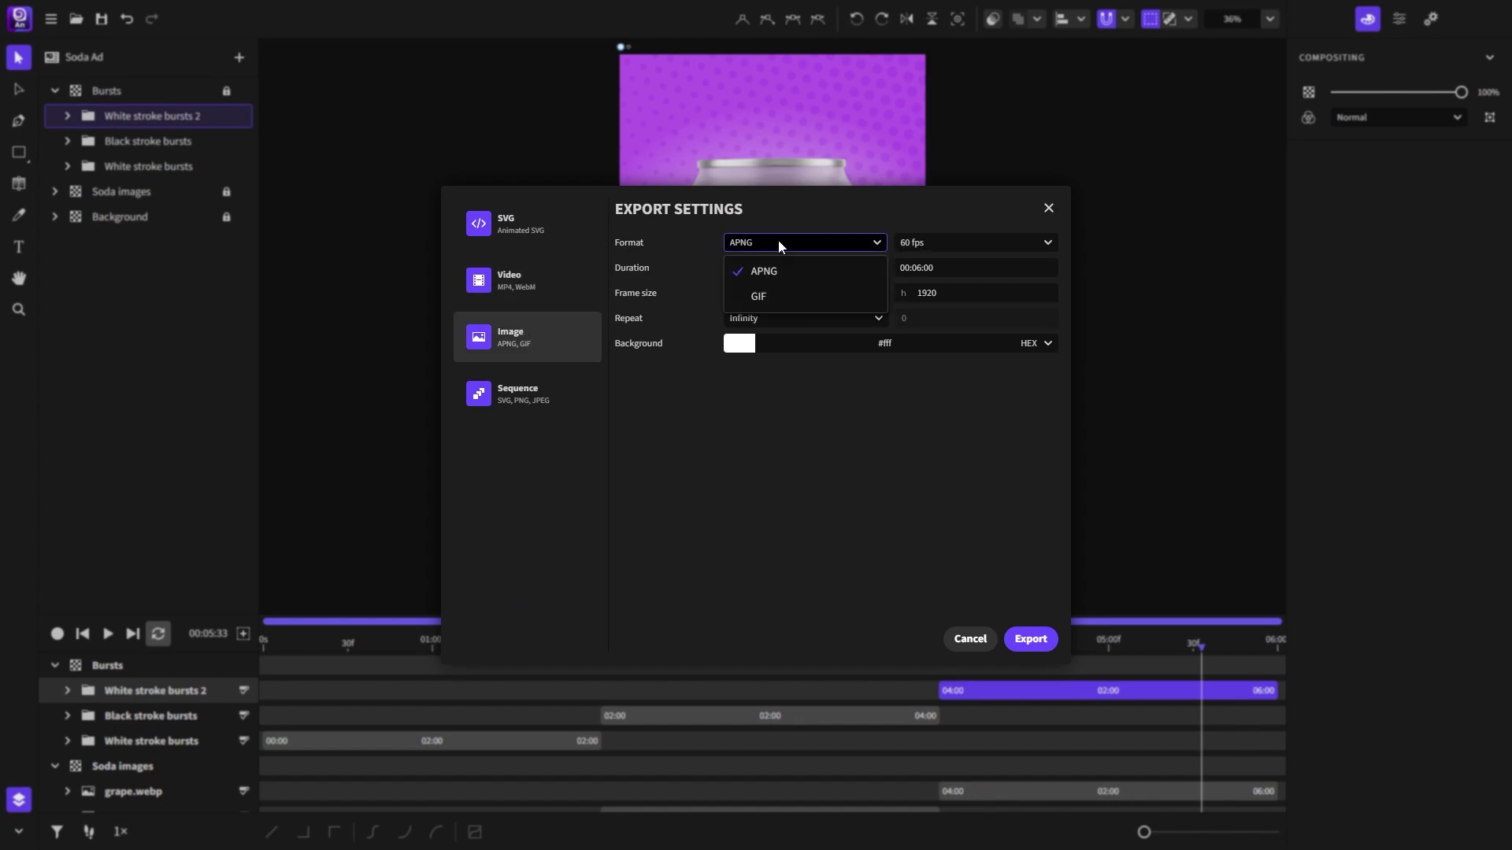
left_click(781, 244)
left_click(541, 386)
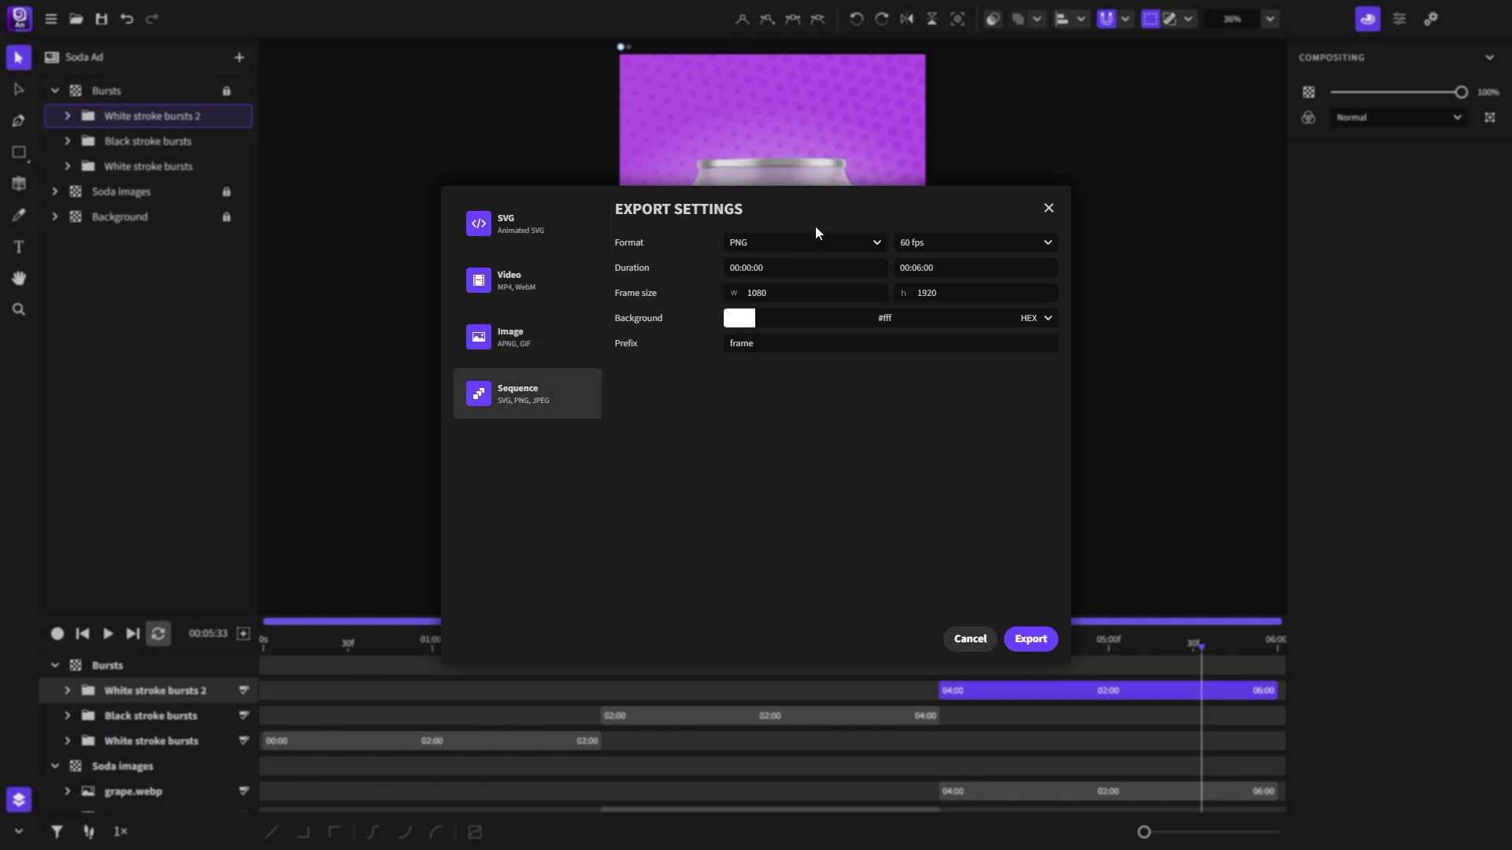
left_click(823, 238)
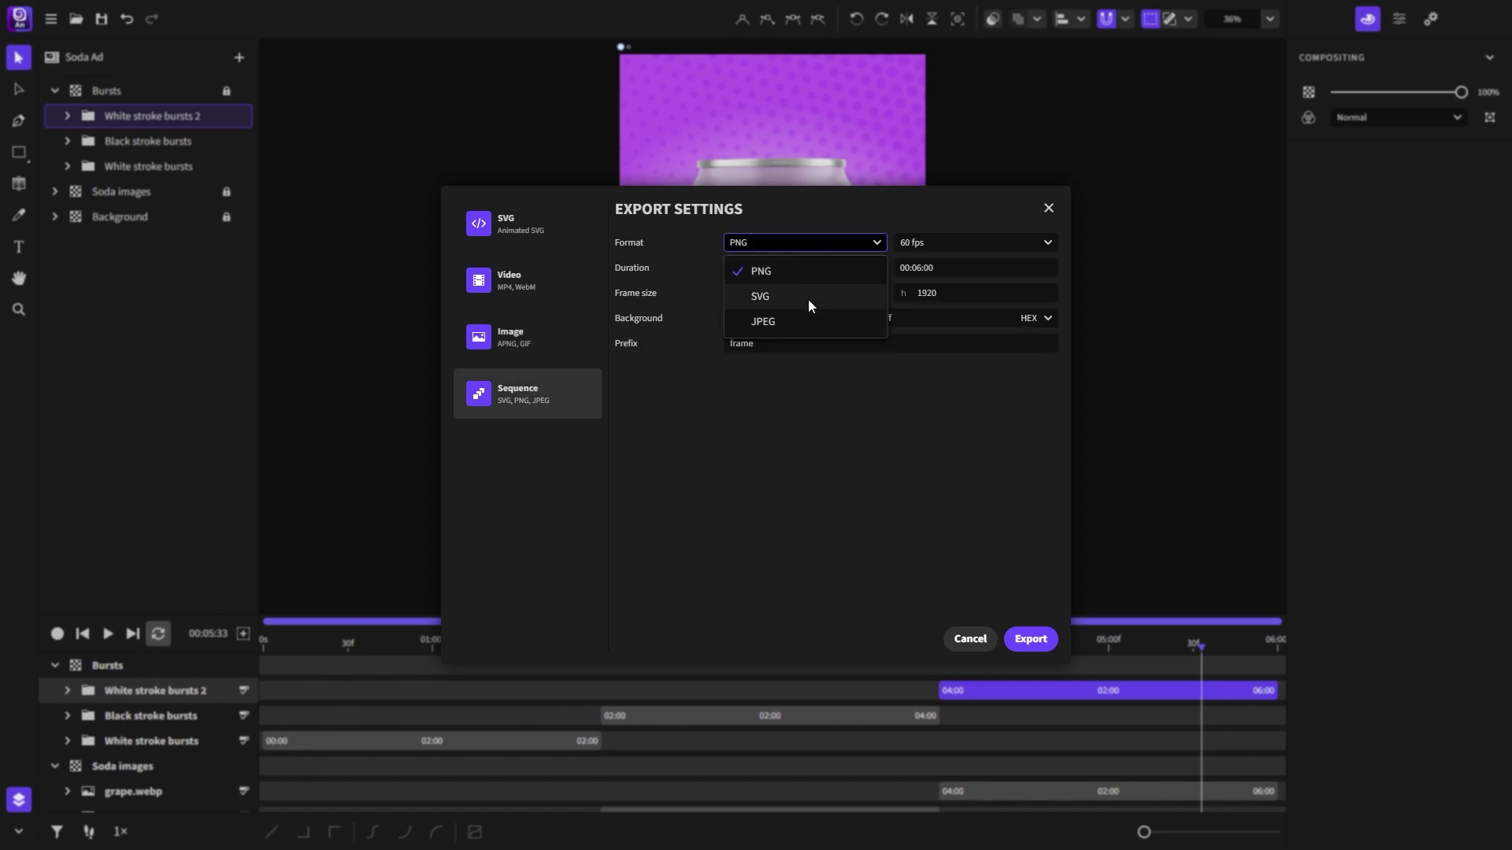
left_click(815, 242)
left_click(569, 285)
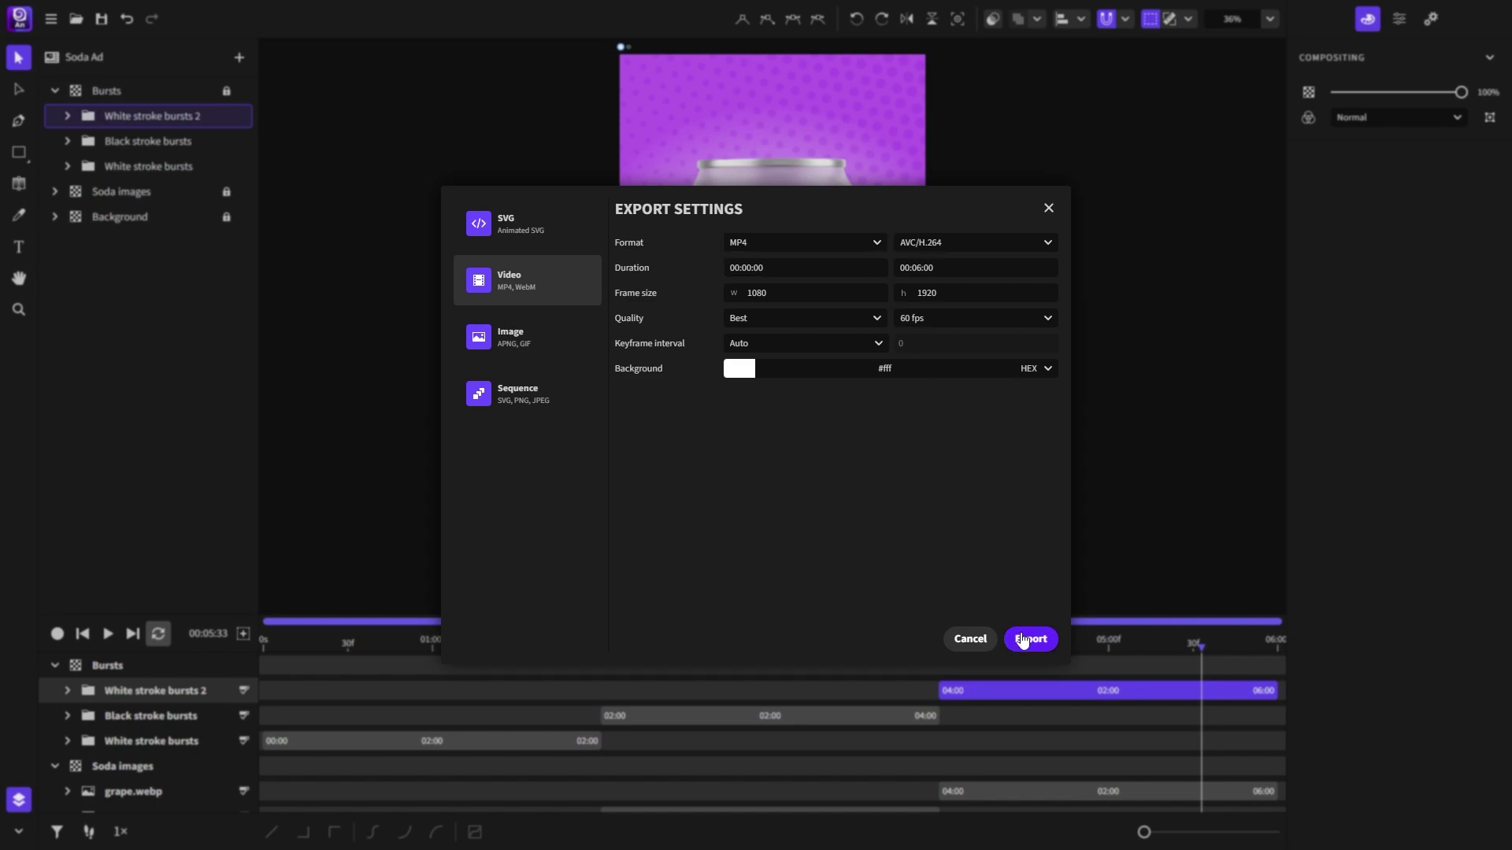
left_click(970, 639)
left_click(107, 634)
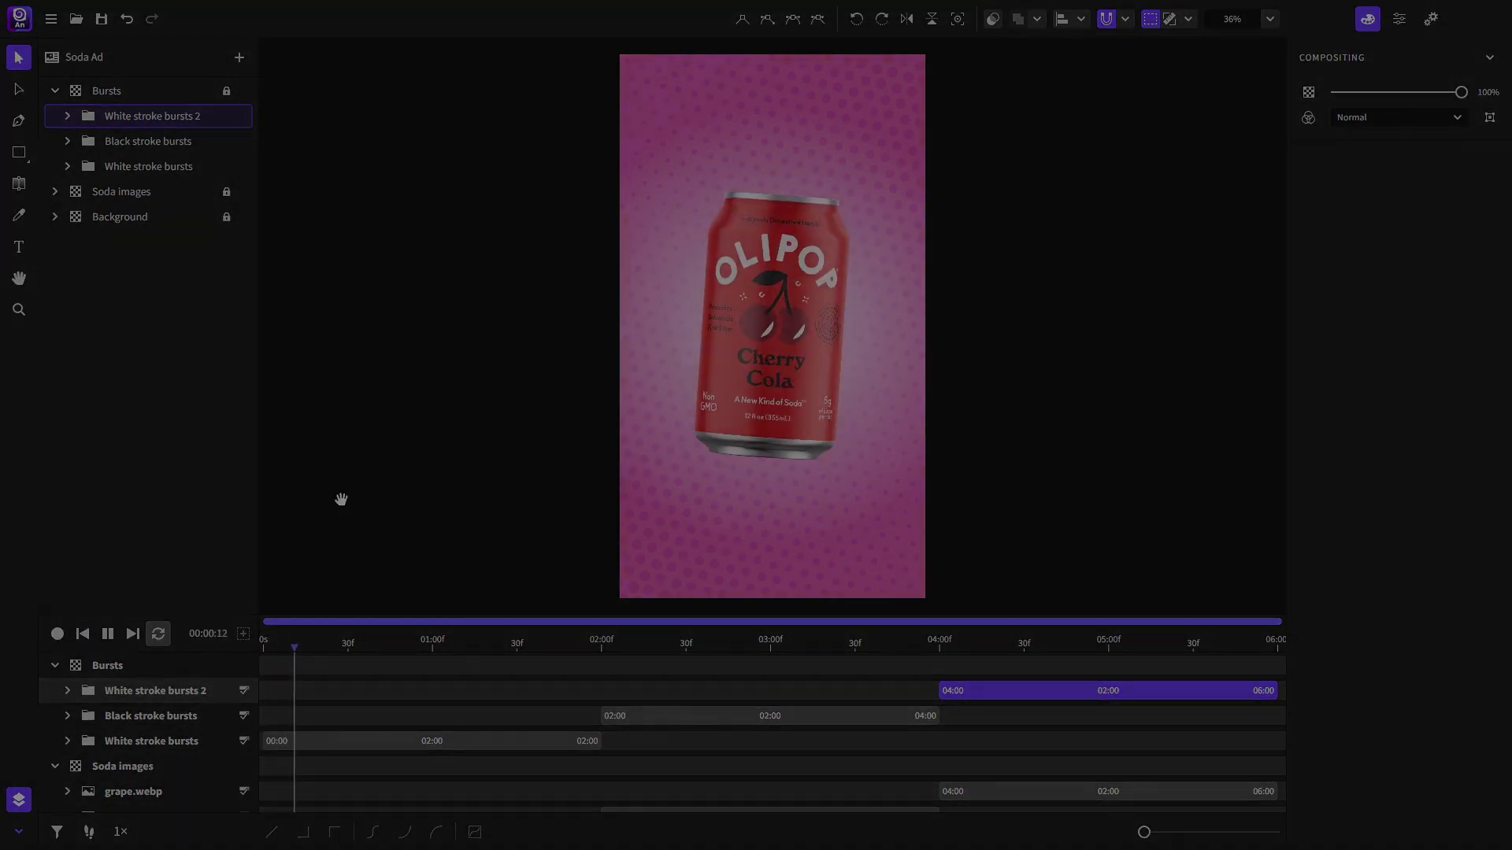